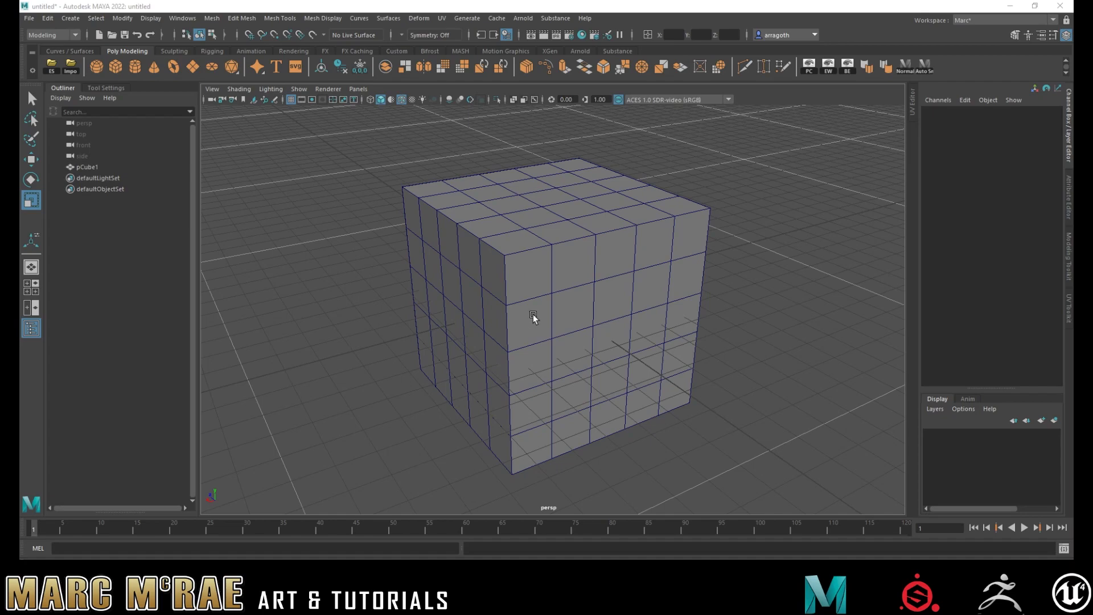
Step: Draw a closed, irregular Multi-Cut path across the cube's front face, starting and ending at its upper corner
{"action": "left_click", "coordinate": [744, 67]}
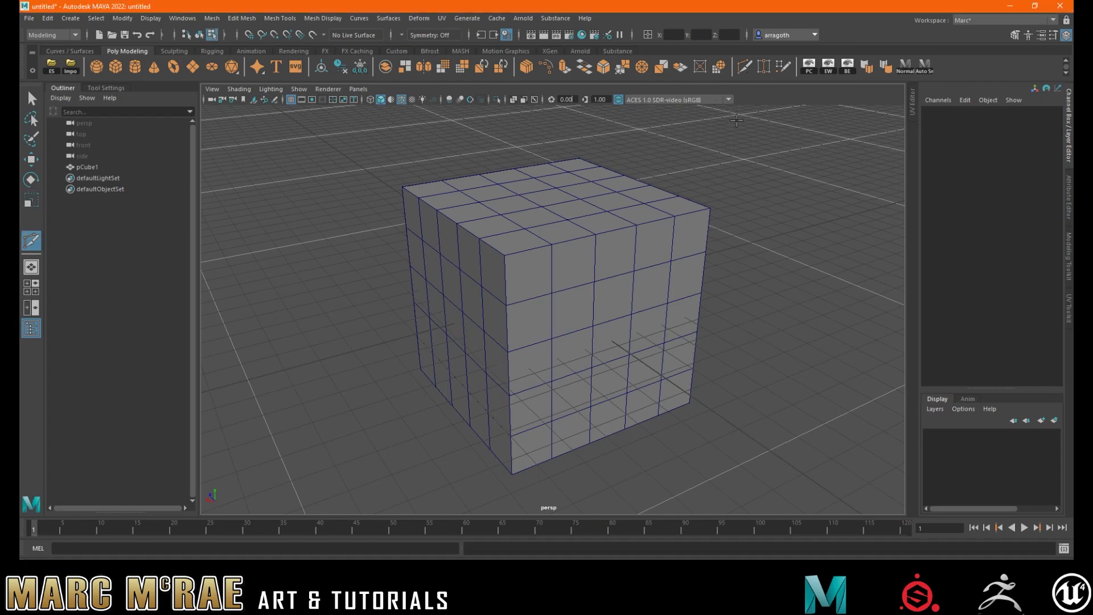
{"action": "left_click_drag", "start_coordinate": [755, 200], "coordinate": [744, 229], "text": "alt"}
{"action": "middle_click_drag", "start_coordinate": [700, 201], "coordinate": [670, 246], "text": "alt"}
{"action": "right_click_drag", "start_coordinate": [669, 245], "coordinate": [621, 243], "text": "alt"}
{"action": "left_click_drag", "start_coordinate": [621, 243], "coordinate": [619, 233], "text": "alt"}
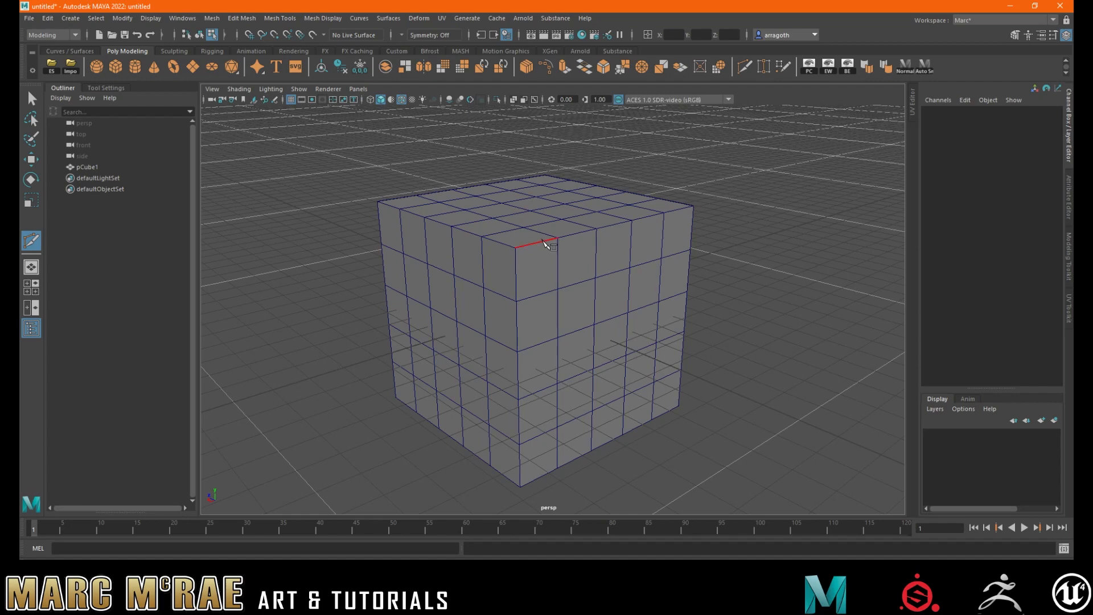
{"action": "left_click", "coordinate": [515, 248]}
{"action": "left_click", "coordinate": [557, 289]}
{"action": "left_click", "coordinate": [596, 245]}
{"action": "left_click_drag", "start_coordinate": [615, 259], "coordinate": [585, 255], "text": "alt"}
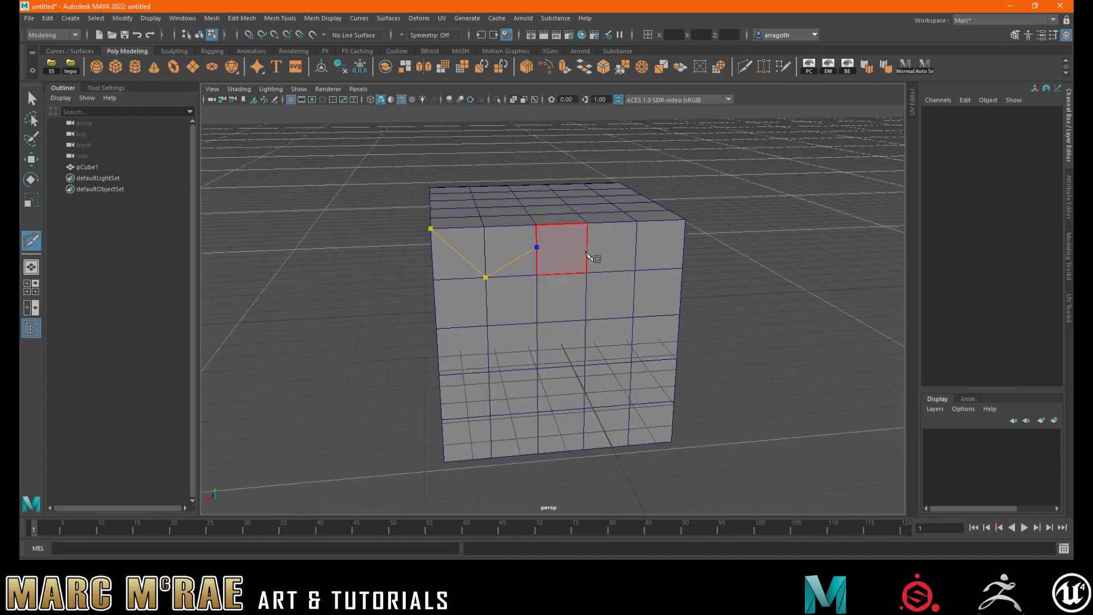
{"action": "left_click", "coordinate": [586, 255]}
{"action": "left_click", "coordinate": [634, 300]}
{"action": "left_click", "coordinate": [602, 319]}
{"action": "left_click", "coordinate": [586, 341]}
{"action": "left_click", "coordinate": [551, 367]}
{"action": "left_click", "coordinate": [538, 400]}
{"action": "left_click", "coordinate": [490, 399]}
{"action": "left_click", "coordinate": [465, 374]}
{"action": "left_click", "coordinate": [462, 328]}
{"action": "left_click", "coordinate": [452, 279]}
{"action": "left_click", "coordinate": [431, 229]}
Step: Undo the Multi-Cut path on the front face and return to the Select tool
{"action": "key", "text": "ctrl+z"}
{"action": "left_click_drag", "start_coordinate": [583, 310], "coordinate": [588, 292], "text": "alt"}
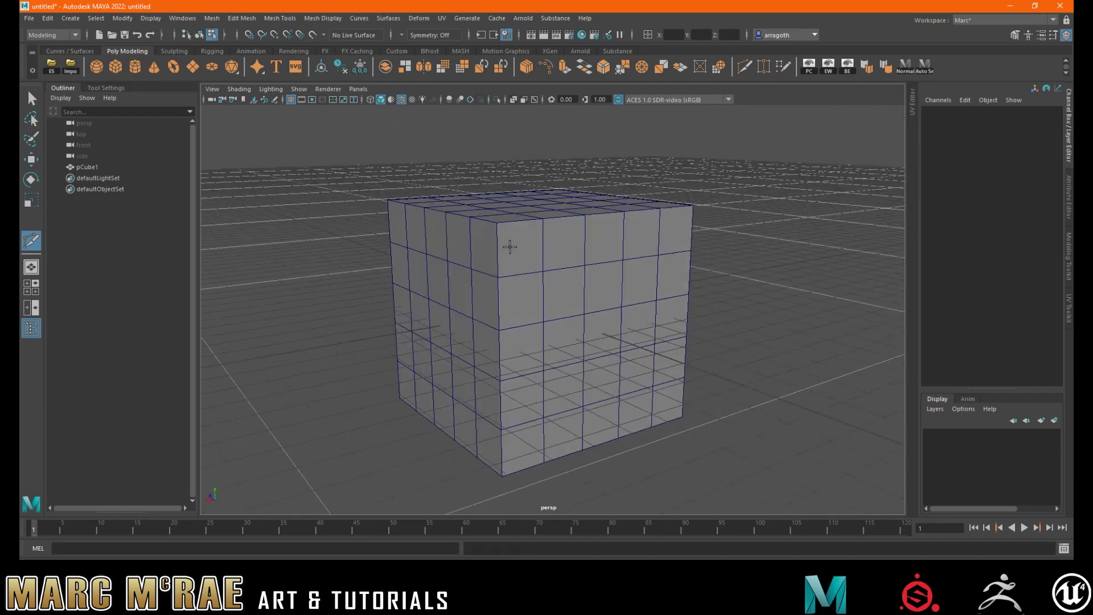
{"action": "key", "text": "q"}
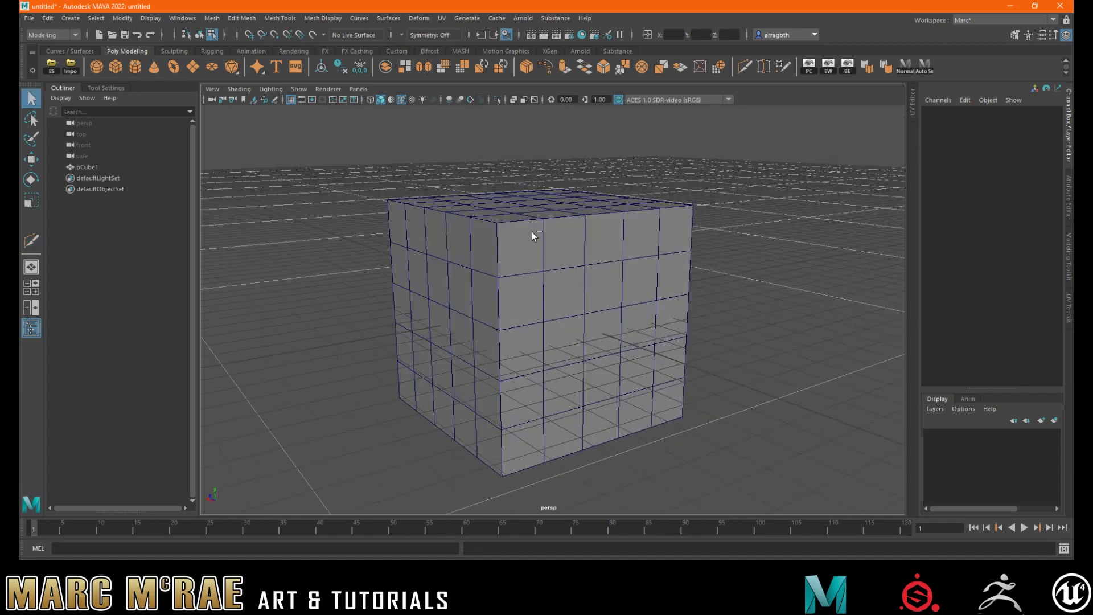
Step: Insert an edge loop around the cube's uppermost row of side faces with the Multi-Cut tool
{"action": "left_click", "coordinate": [32, 240]}
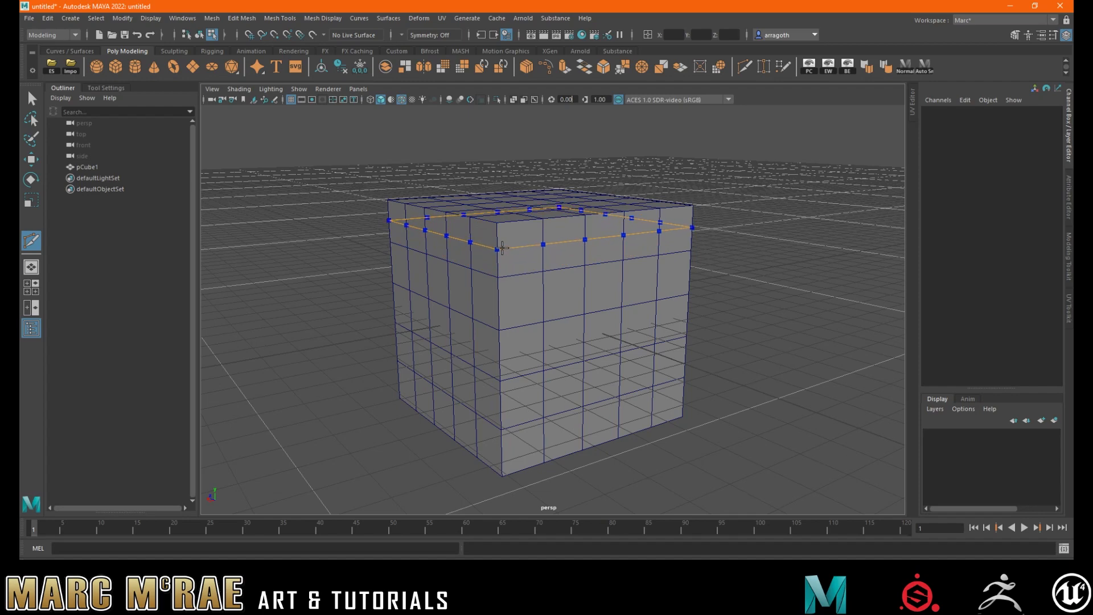
{"action": "left_click", "coordinate": [502, 248], "text": "ctrl"}
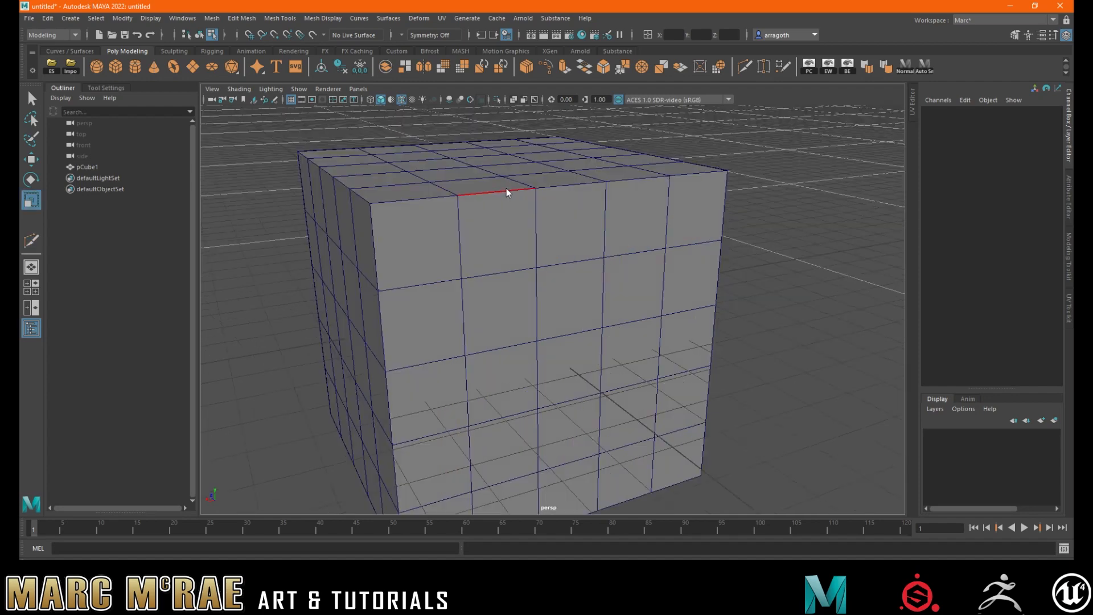
Step: Select the cube in object mode and configure the Insert Edge Loop tool to insert 5 edge loops
{"action": "right_click_drag", "start_coordinate": [507, 188], "coordinate": [555, 159]}
{"action": "left_click", "coordinate": [558, 133]}
{"action": "left_click", "coordinate": [517, 217]}
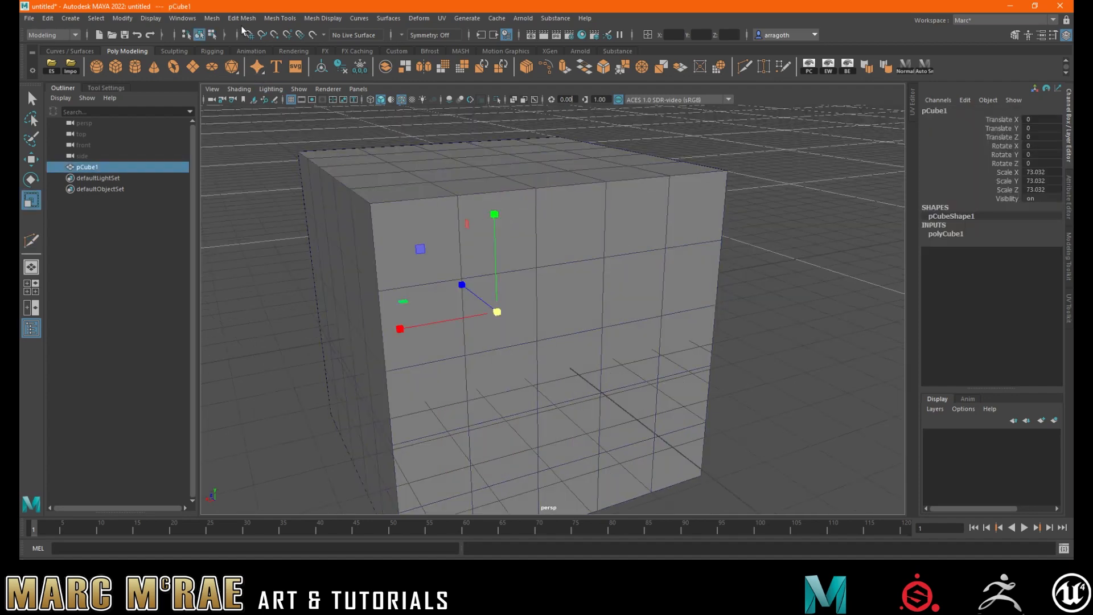
{"action": "left_click", "coordinate": [280, 17]}
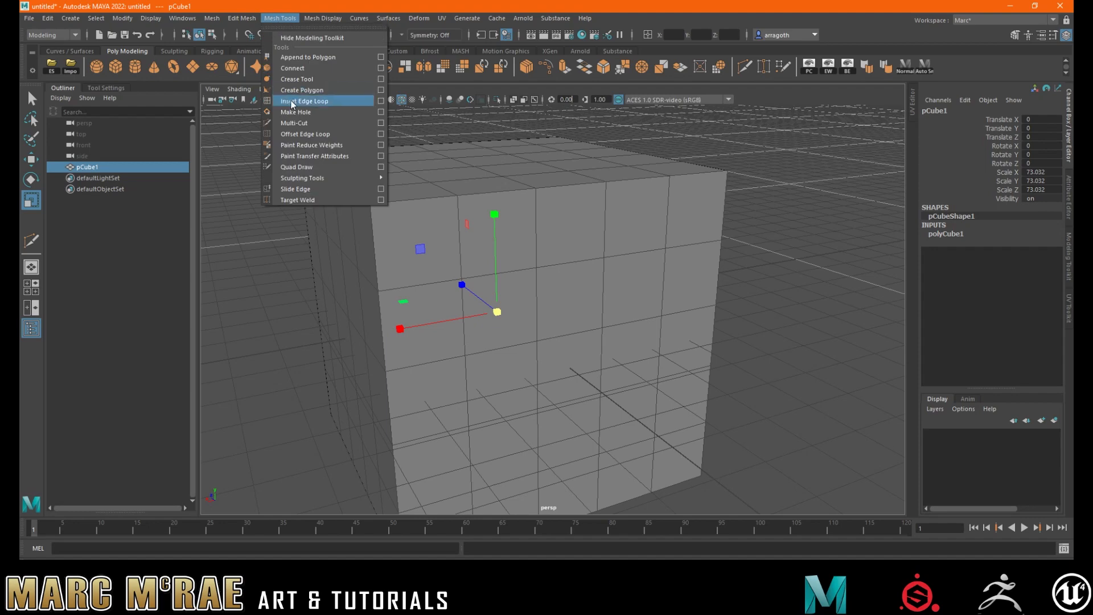
{"action": "left_click", "coordinate": [381, 101]}
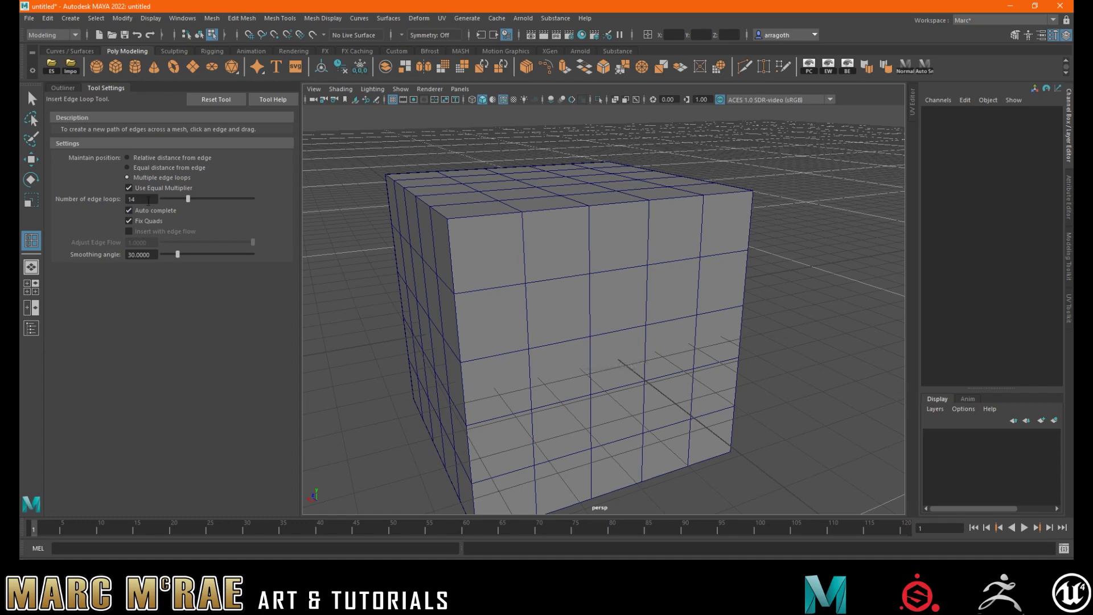
{"action": "double_click", "coordinate": [133, 199]}
{"action": "type", "text": "5"}
{"action": "key", "text": "Return"}
Step: Insert five horizontal edge loops through the cube's uppermost face row and five vertical ones through the column beside its front corner
{"action": "left_click", "coordinate": [523, 238]}
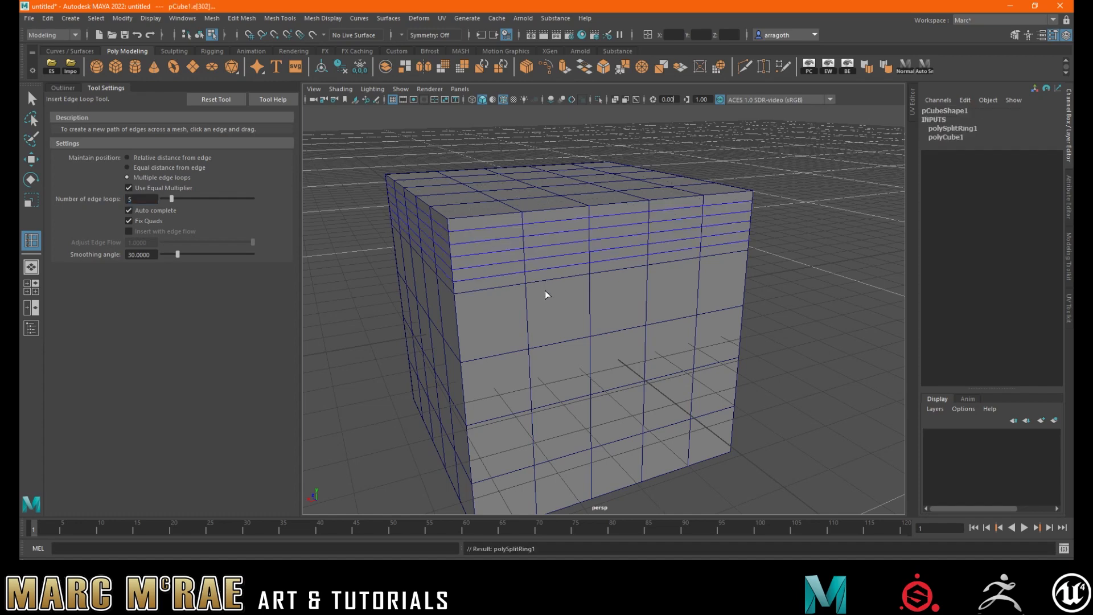
{"action": "left_click_drag", "start_coordinate": [479, 239], "coordinate": [559, 245], "text": "alt"}
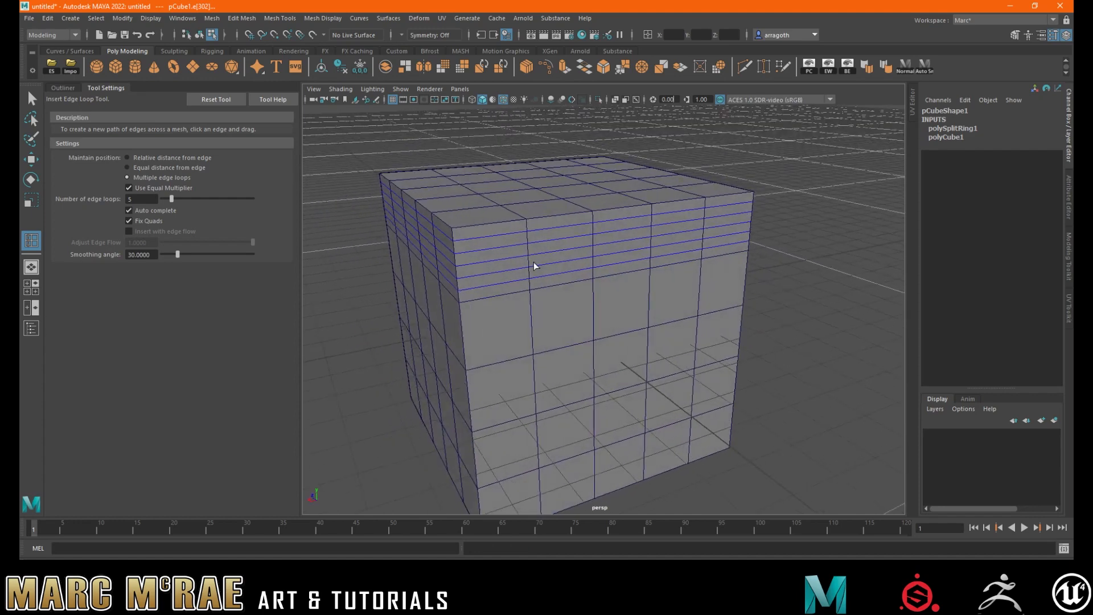
{"action": "left_click_drag", "start_coordinate": [539, 282], "coordinate": [623, 234], "text": "alt"}
{"action": "key", "text": "ctrl+z"}
{"action": "left_click", "coordinate": [627, 214]}
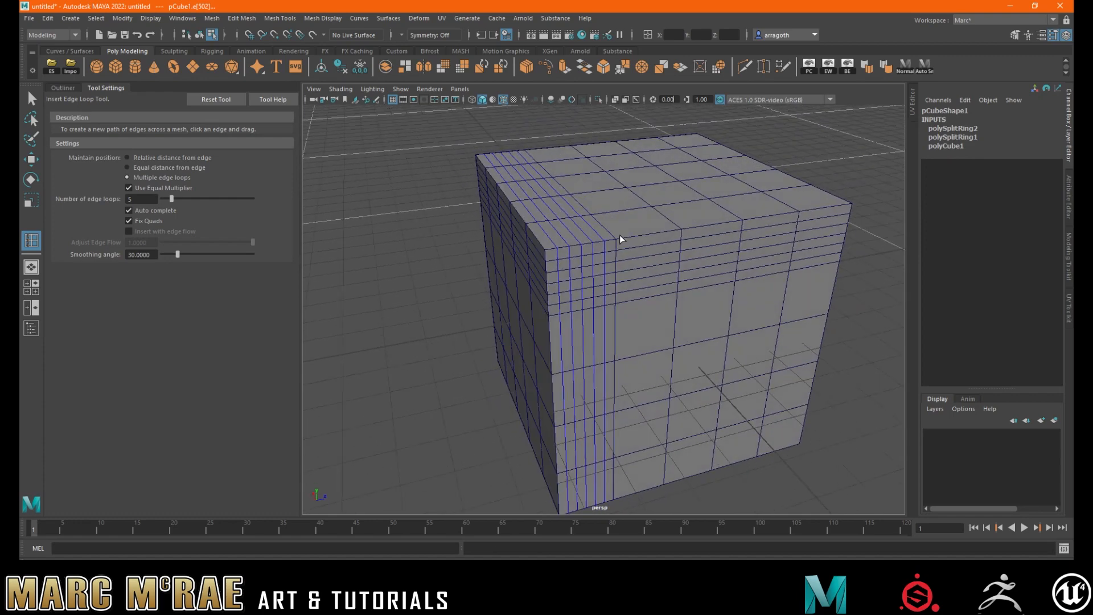
Step: Undo both sets of inserted edge loops on the cube
{"action": "key", "text": "ctrl+z"}
{"action": "key", "text": "ctrl+z"}
{"action": "left_click_drag", "start_coordinate": [620, 235], "coordinate": [603, 240], "text": "alt"}
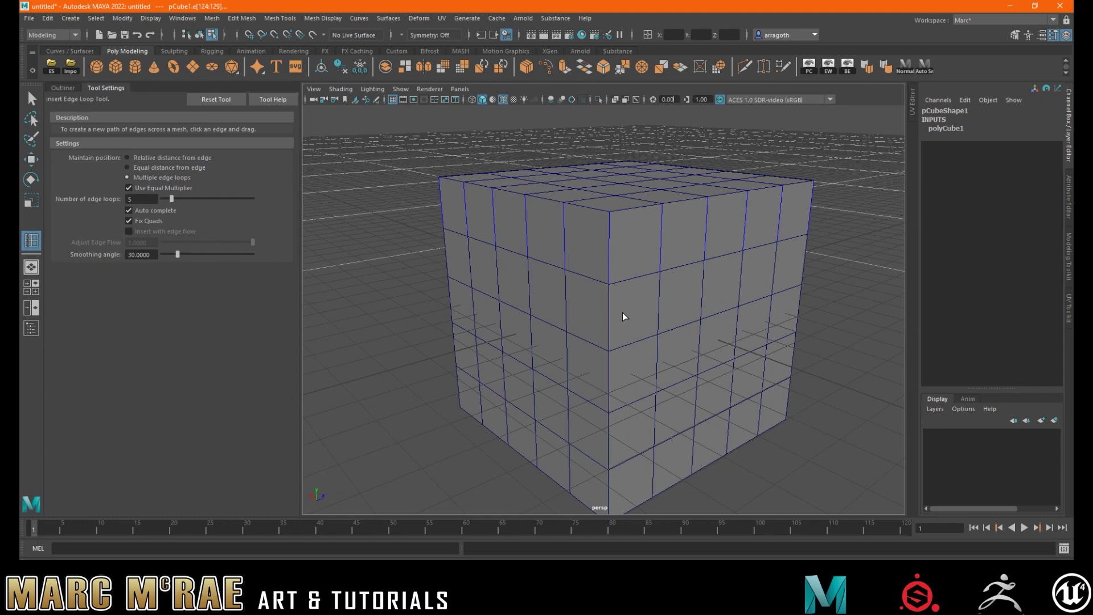
Step: Delete the vertical edges in the second and third face rows of one side of the cube
{"action": "key", "text": "q"}
{"action": "left_click", "coordinate": [855, 271]}
{"action": "left_click", "coordinate": [606, 298]}
{"action": "left_click", "coordinate": [569, 298], "text": "shift"}
{"action": "left_click", "coordinate": [532, 289], "text": "shift"}
{"action": "left_click", "coordinate": [466, 264]}
{"action": "double_click", "coordinate": [560, 278], "text": "shift"}
{"action": "mouse_move", "coordinate": [586, 352]}
{"action": "left_mouse_down", "text": "alt"}
{"action": "mouse_move", "coordinate": [605, 334]}
{"action": "mouse_move", "coordinate": [569, 354]}
{"action": "mouse_move", "coordinate": [589, 335]}
{"action": "left_mouse_up", "text": "alt"}
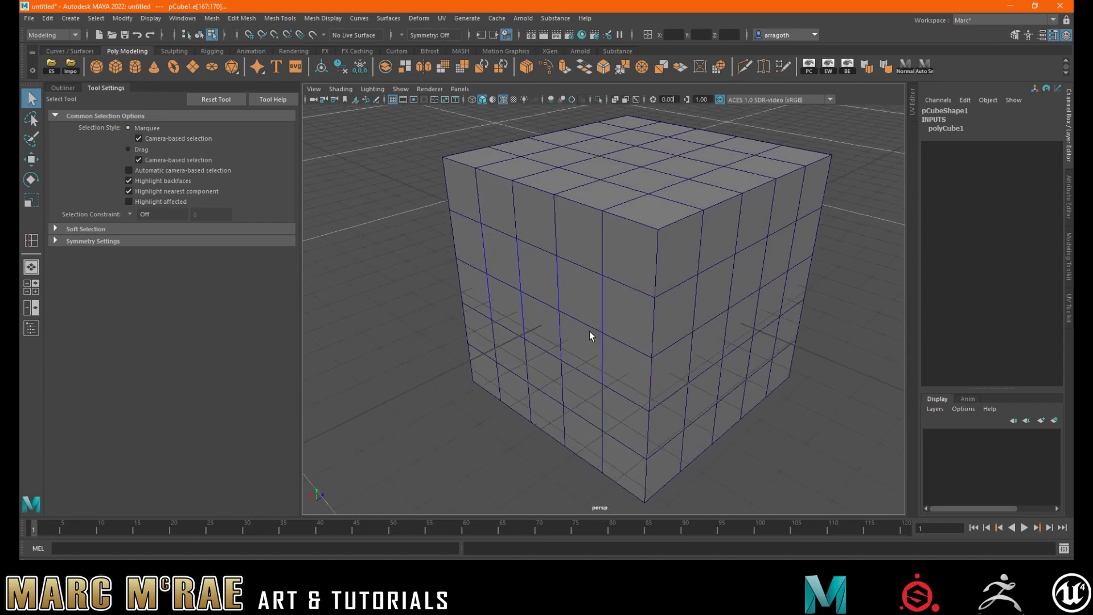
{"action": "key", "text": "Delete"}
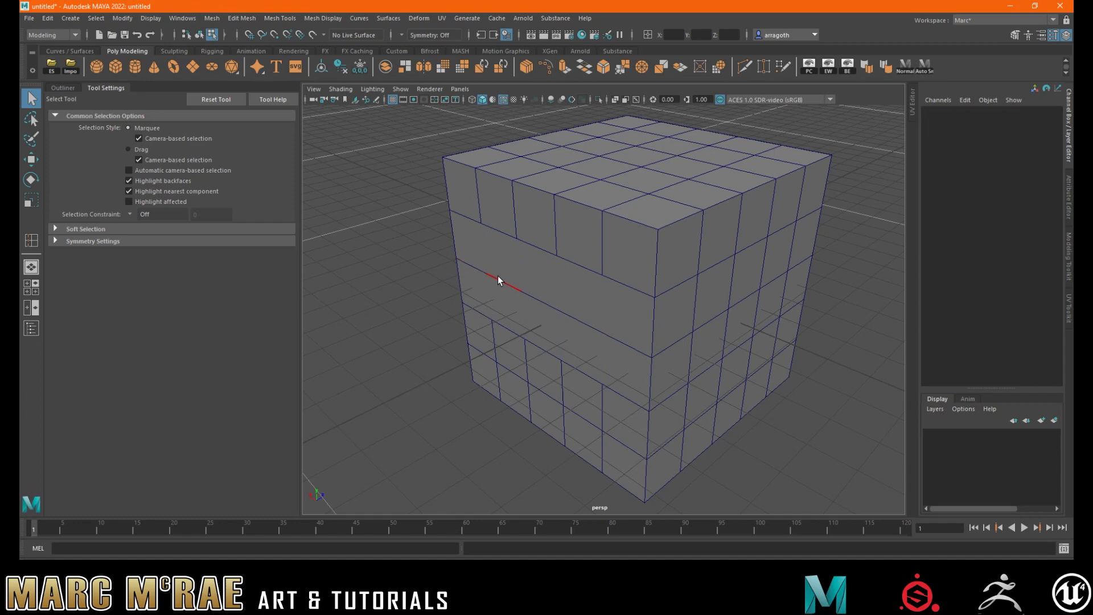
Step: Delete the leftover vertices along the horizontal edge between the two cleared rows
{"action": "right_click_drag", "start_coordinate": [498, 278], "coordinate": [462, 279]}
{"action": "left_click", "coordinate": [519, 290]}
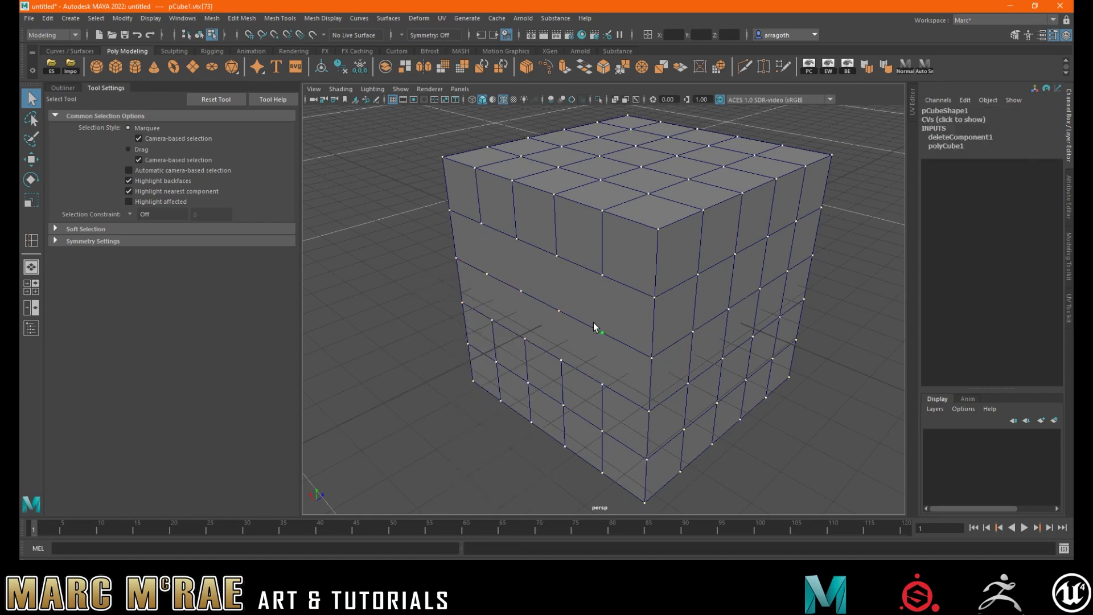
{"action": "left_click_drag", "start_coordinate": [474, 259], "coordinate": [636, 359]}
{"action": "key", "text": "Delete"}
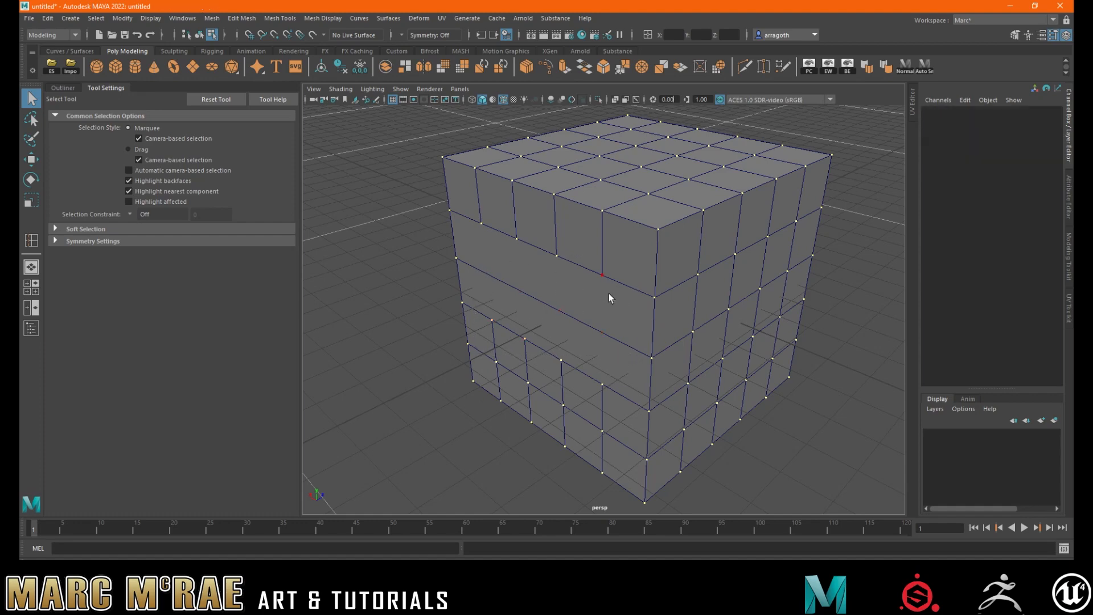
Step: Undo the vertex and edge deletions on the cube's side
{"action": "key", "text": "ctrl+z"}
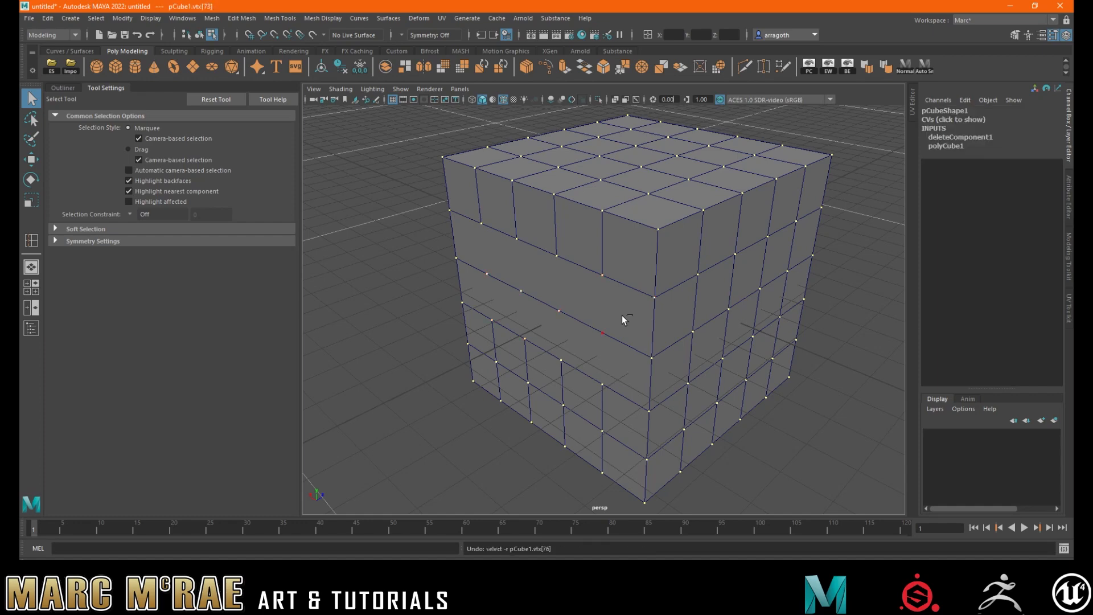
{"action": "key", "text": "ctrl+z"}
{"action": "key", "text": "ctrl+z"}
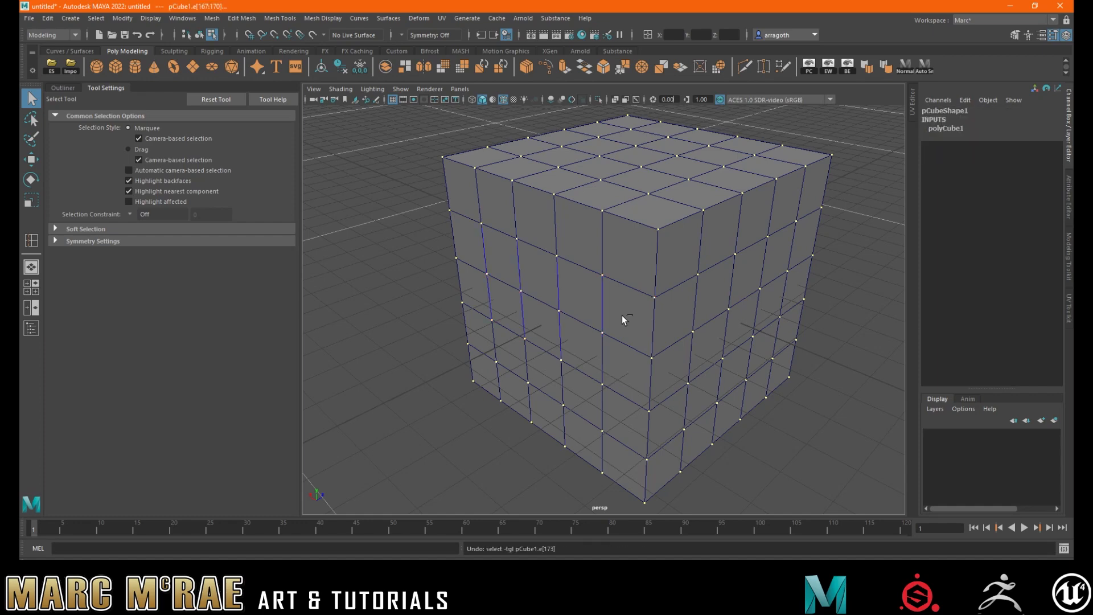
Step: Try deleting edges in the middle of the cube's side together with their vertices, and switch to vertex mode
{"action": "left_click", "coordinate": [604, 350]}
{"action": "right_click_drag", "start_coordinate": [604, 350], "coordinate": [605, 259]}
{"action": "key", "text": "ctrl+Delete"}
{"action": "right_click_drag", "start_coordinate": [572, 320], "coordinate": [512, 278]}
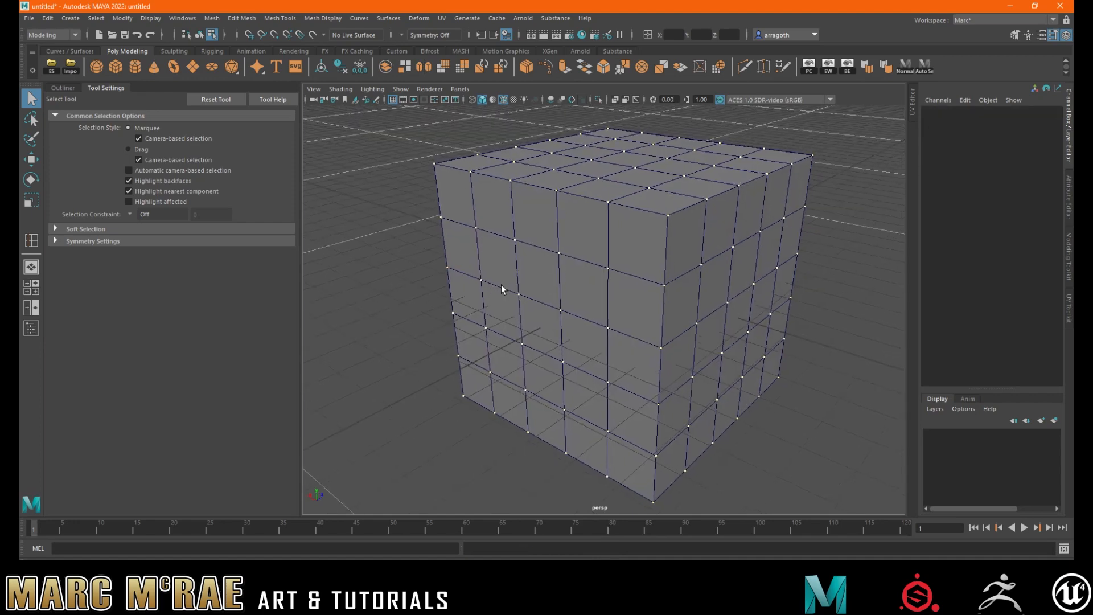
Step: Apply Merge to the four corner vertices of one face on the cube's side and try adjusting the distance threshold
{"action": "right_click_drag", "start_coordinate": [500, 285], "coordinate": [538, 263], "text": "alt"}
{"action": "left_click", "coordinate": [540, 245]}
{"action": "left_click", "coordinate": [546, 312], "text": "shift"}
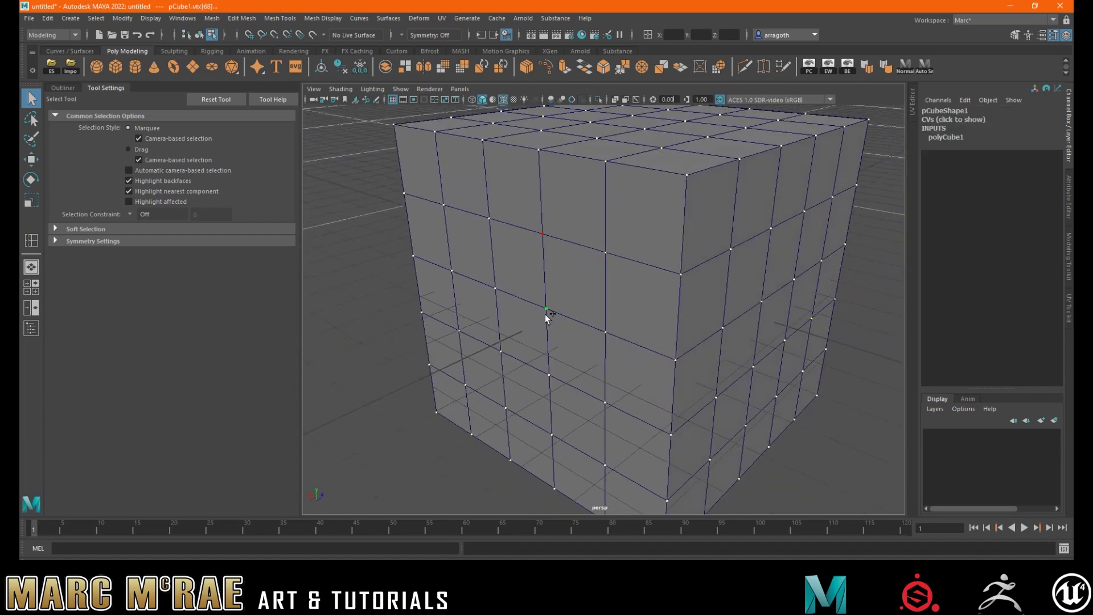
{"action": "left_click", "coordinate": [622, 254], "text": "shift"}
{"action": "left_click", "coordinate": [625, 66]}
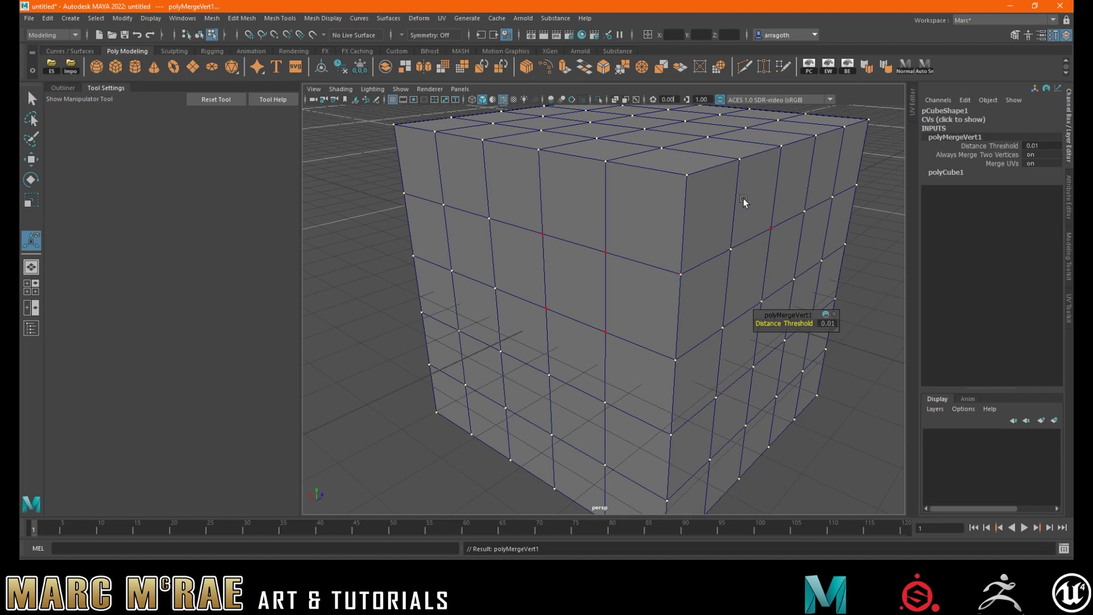
{"action": "mouse_move", "coordinate": [802, 323]}
{"action": "left_mouse_down"}
{"action": "mouse_move", "coordinate": [819, 323]}
{"action": "mouse_move", "coordinate": [777, 325]}
{"action": "mouse_move", "coordinate": [811, 324]}
{"action": "left_mouse_up"}
{"action": "key", "text": "ctrl+z"}
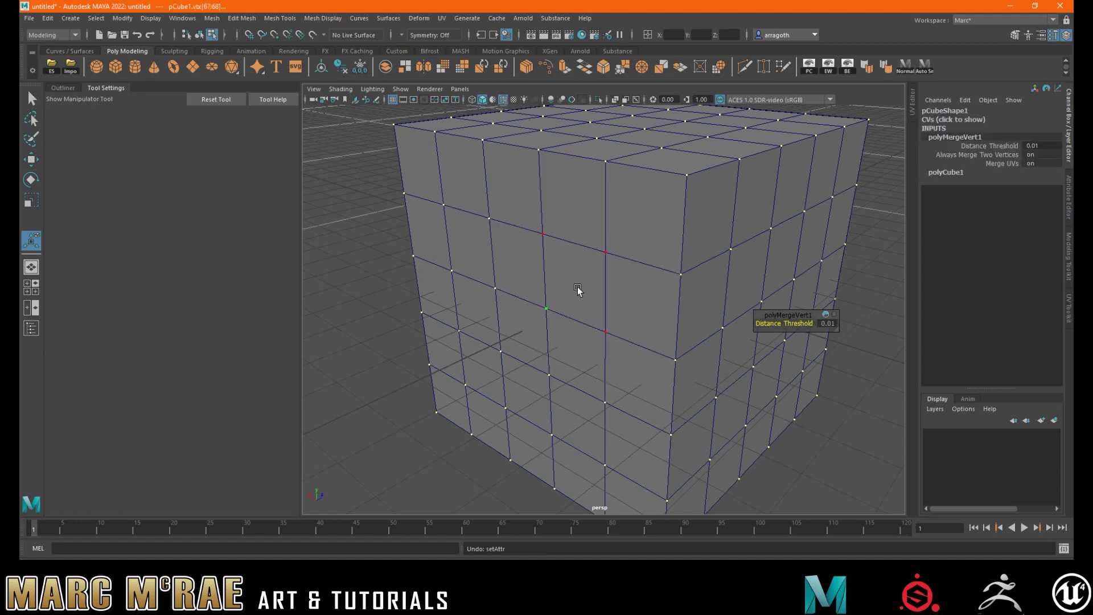
Step: Try merging the four selected vertices into one at their center
{"action": "left_click_drag", "start_coordinate": [564, 286], "coordinate": [559, 273], "text": "alt"}
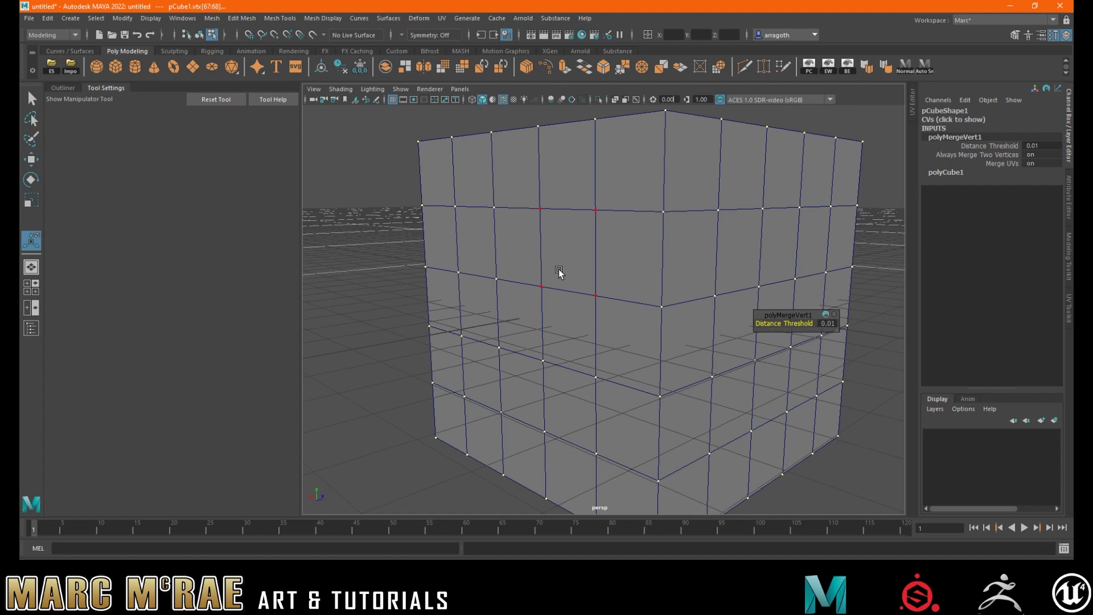
{"action": "left_click", "coordinate": [639, 67]}
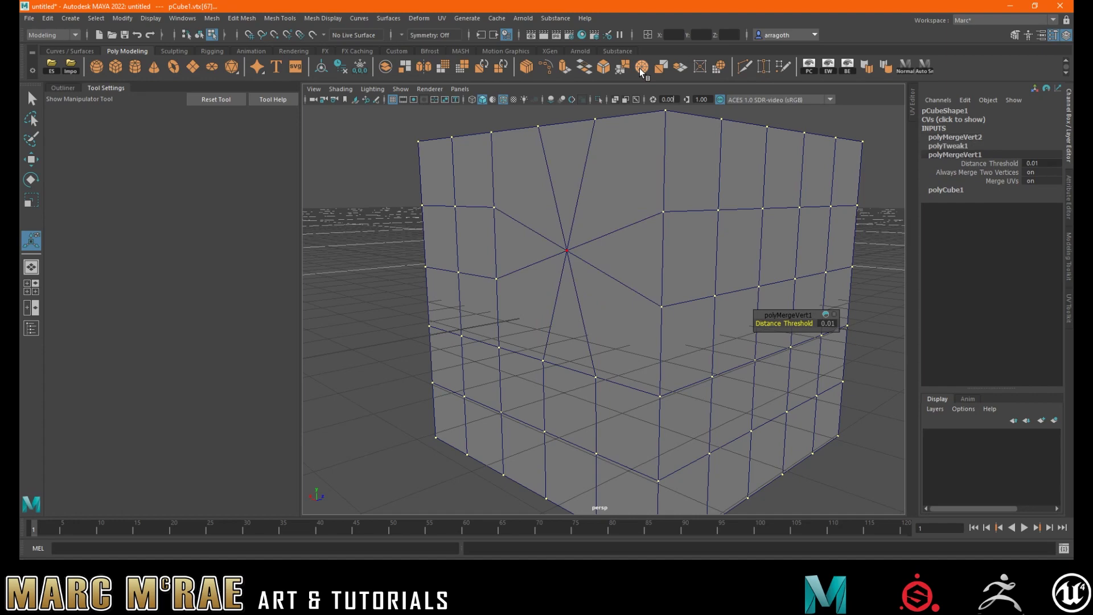
{"action": "key", "text": "ctrl+z"}
Step: Try merging the block of twelve interior vertices on the cube's side into a single center vertex
{"action": "left_click_drag", "start_coordinate": [444, 193], "coordinate": [616, 387]}
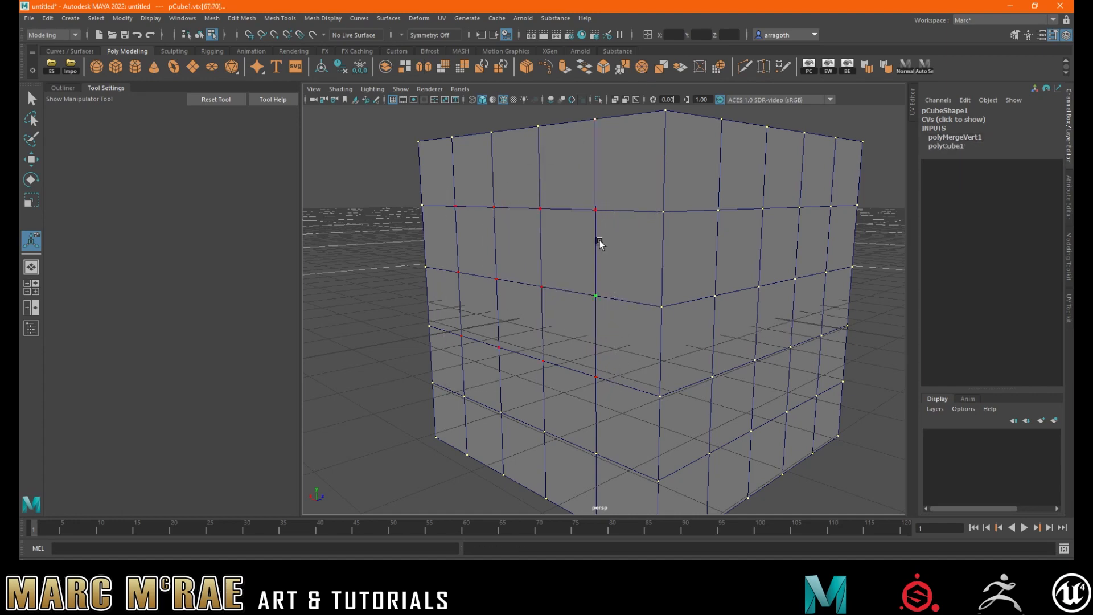
{"action": "left_click", "coordinate": [641, 67]}
{"action": "mouse_move", "coordinate": [538, 200]}
{"action": "left_mouse_down", "text": "alt"}
{"action": "mouse_move", "coordinate": [664, 204]}
{"action": "mouse_move", "coordinate": [551, 209]}
{"action": "left_mouse_up", "text": "alt"}
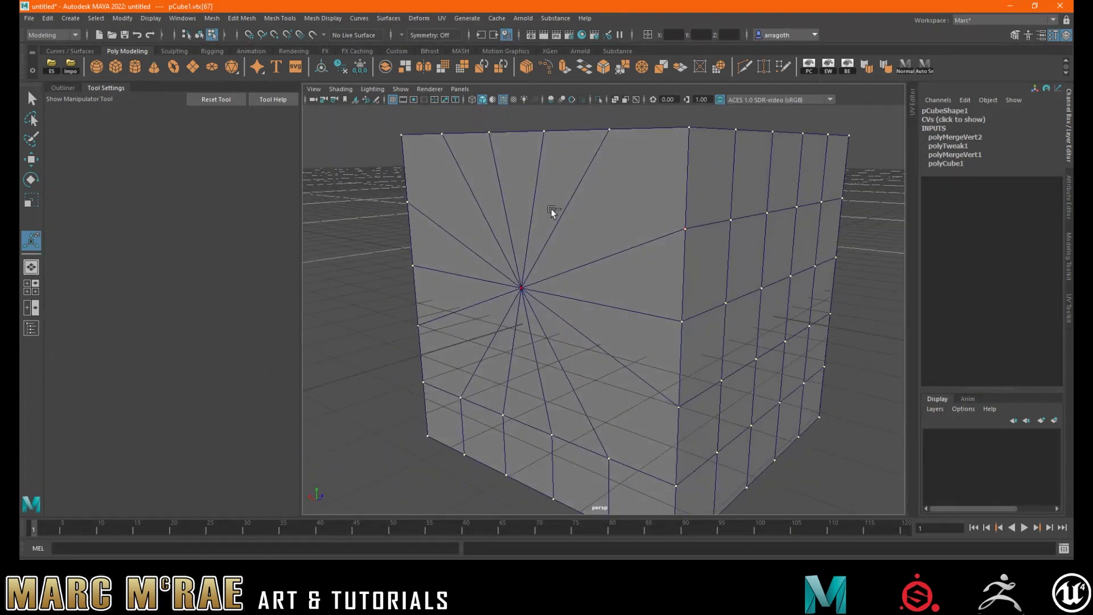
{"action": "key", "text": "ctrl+z"}
Step: Target-weld three vertices of the cube's side onto its upper corner vertex and a fourth onto a diagonally neighbouring interior vertex
{"action": "left_click", "coordinate": [763, 67]}
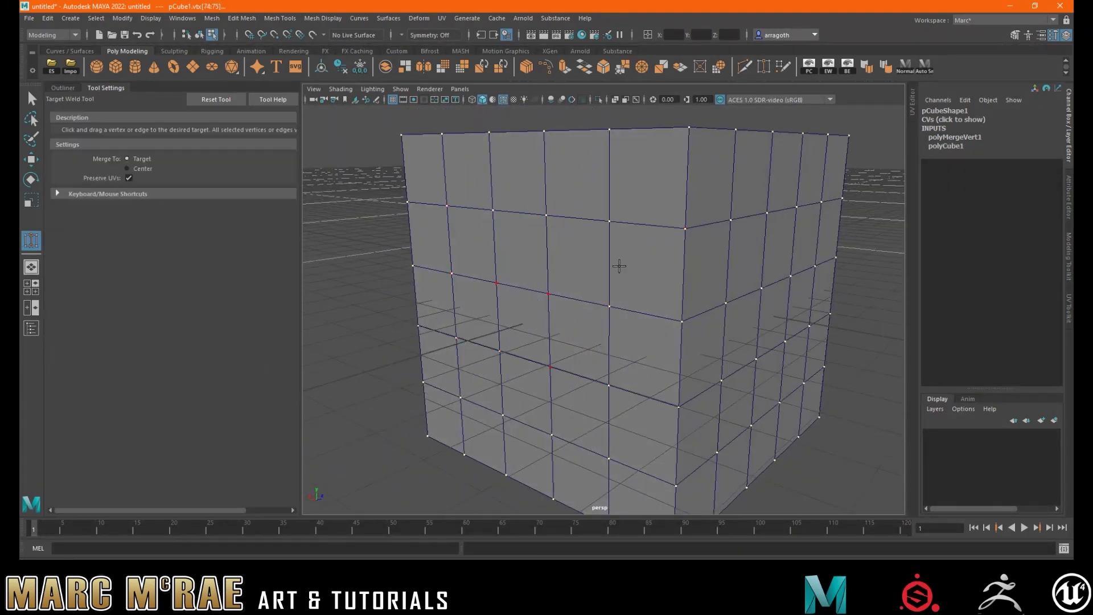
{"action": "left_click", "coordinate": [551, 218]}
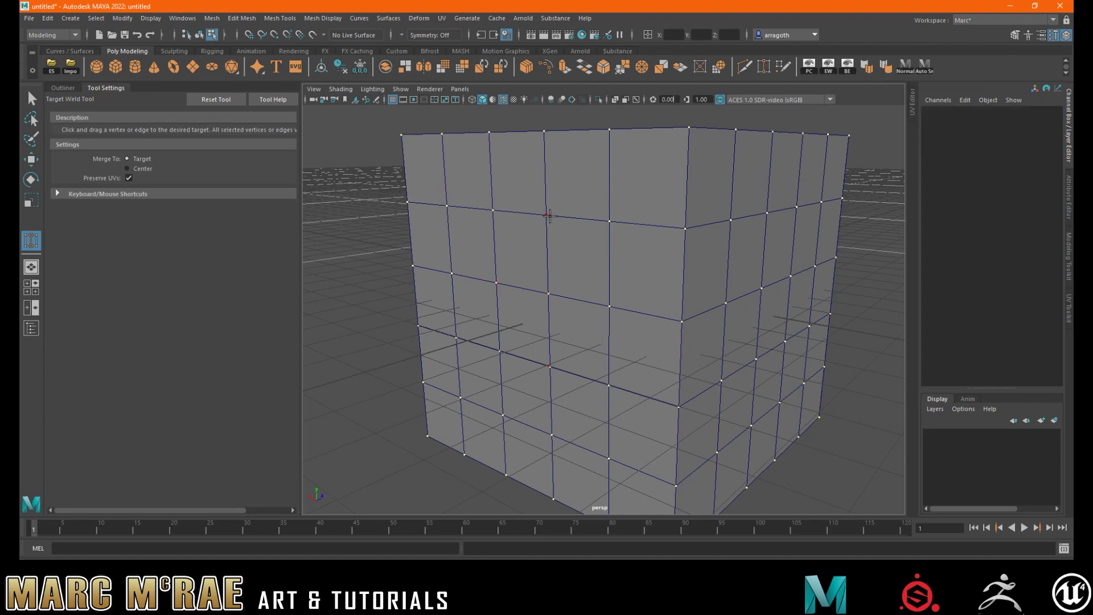
{"action": "mouse_move", "coordinate": [547, 214]}
{"action": "left_mouse_down"}
{"action": "mouse_move", "coordinate": [548, 294]}
{"action": "mouse_move", "coordinate": [547, 215]}
{"action": "left_mouse_up"}
{"action": "mouse_move", "coordinate": [688, 128]}
{"action": "left_mouse_down"}
{"action": "mouse_move", "coordinate": [607, 222]}
{"action": "mouse_move", "coordinate": [698, 132]}
{"action": "left_mouse_up"}
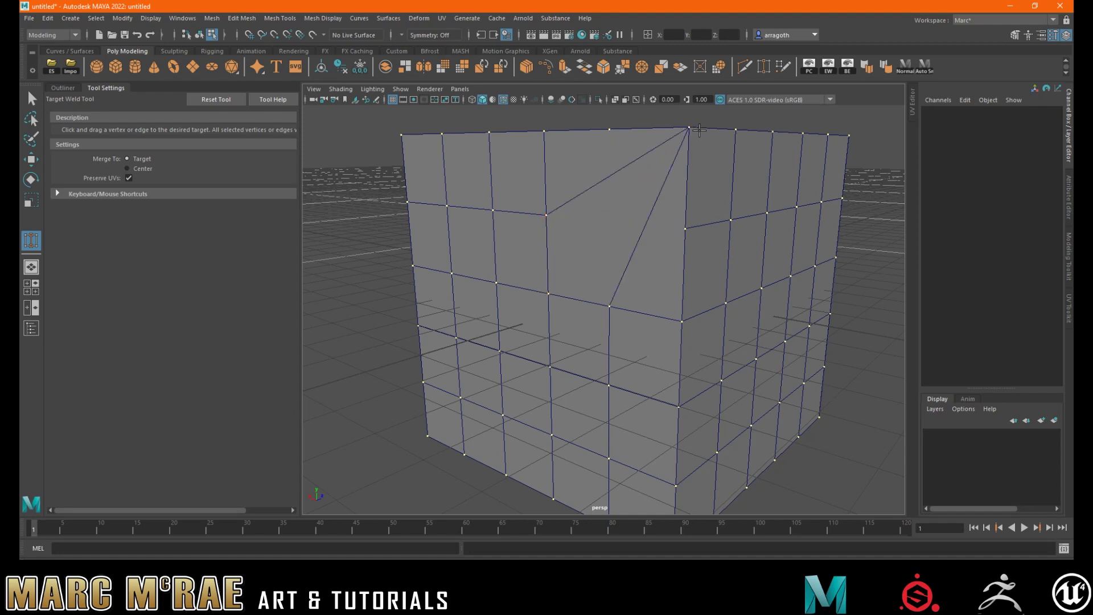
{"action": "left_click_drag", "start_coordinate": [609, 305], "coordinate": [688, 129]}
{"action": "left_click_drag", "start_coordinate": [546, 215], "coordinate": [688, 129]}
{"action": "left_click_drag", "start_coordinate": [549, 294], "coordinate": [500, 351]}
Step: Undo the target welds on the cube's side
{"action": "key", "text": "ctrl+z"}
{"action": "key", "text": "ctrl+z"}
{"action": "key", "text": "ctrl+z"}
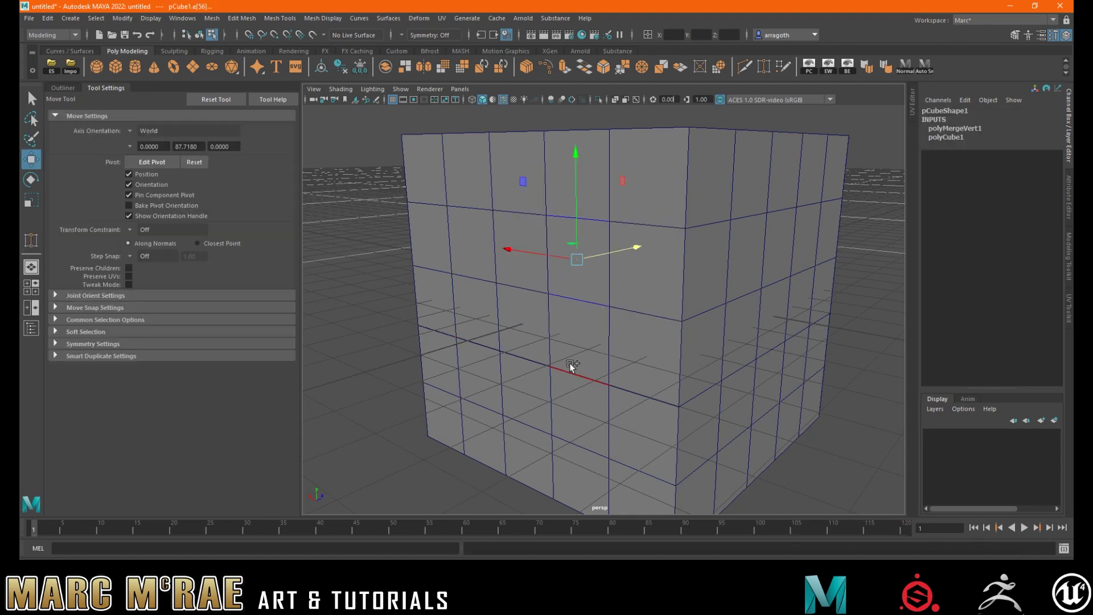
Step: Try connecting the stacked horizontal edges in one face column of the cube's side with a new vertical edge line
{"action": "left_click", "coordinate": [570, 366], "text": "shift"}
{"action": "left_click", "coordinate": [587, 444], "text": "shift"}
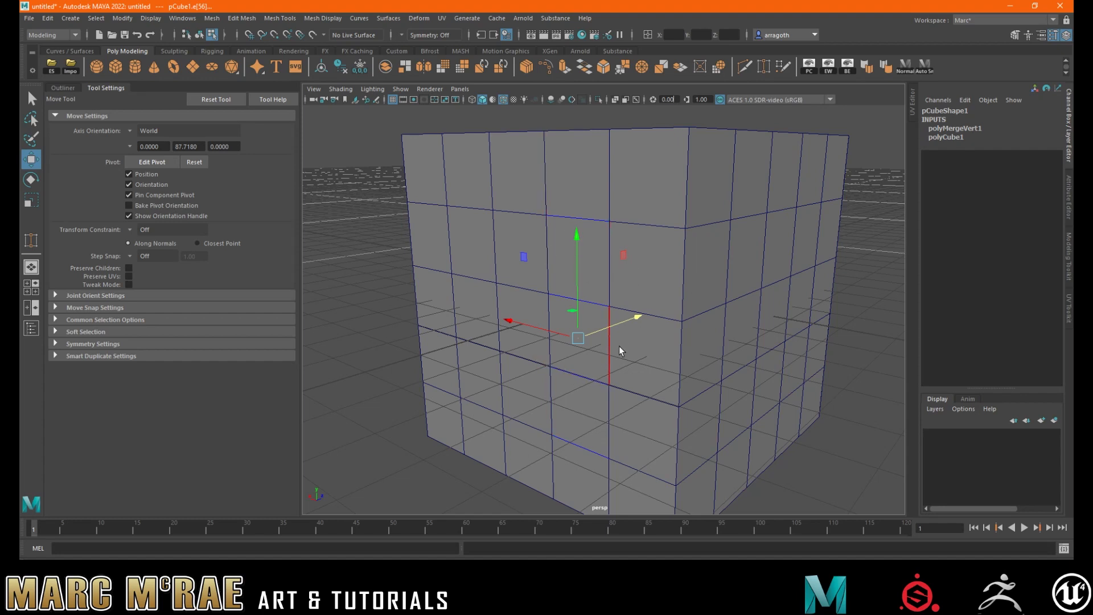
{"action": "left_click", "coordinate": [526, 66]}
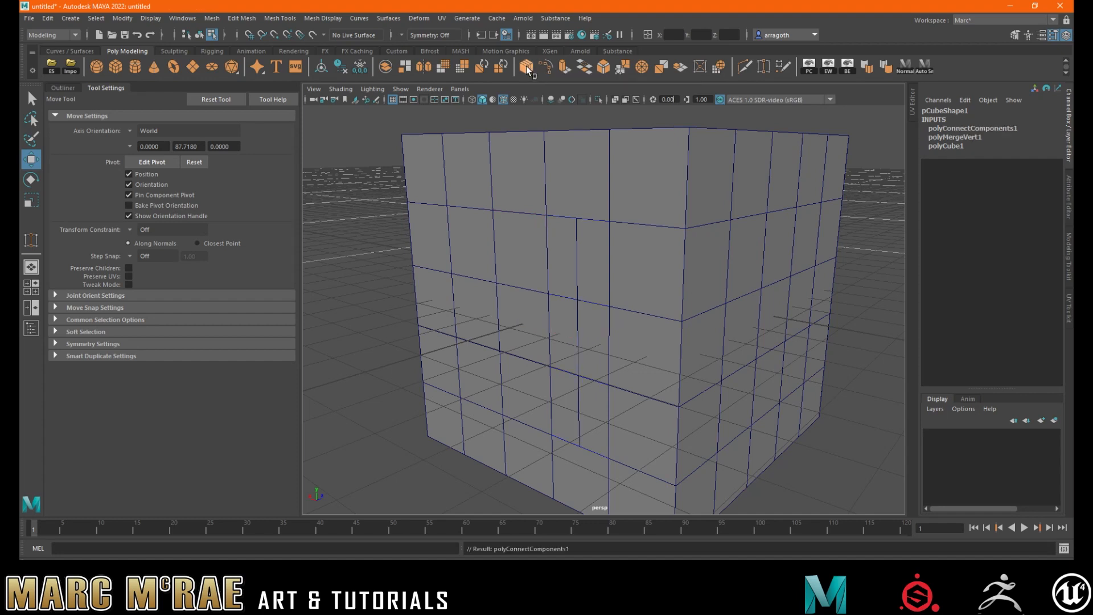
{"action": "key", "text": "ctrl+z"}
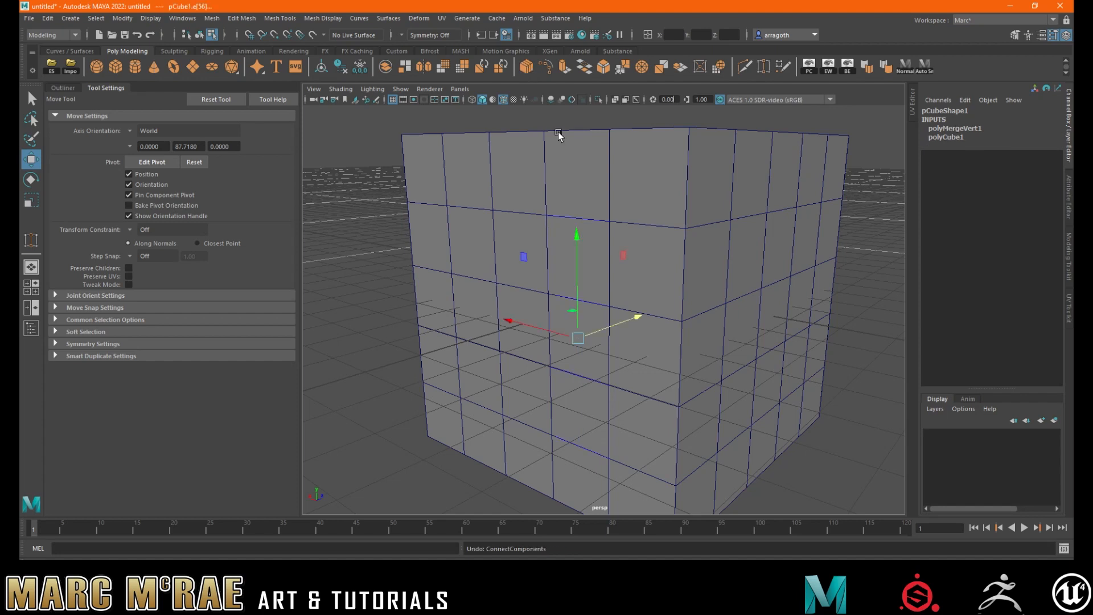
Step: Delete the three stacked vertical edges in the middle rows of one line on the cube's side
{"action": "left_click", "coordinate": [553, 232]}
{"action": "left_click", "coordinate": [550, 337], "text": "shift"}
{"action": "left_click", "coordinate": [545, 382], "text": "shift"}
{"action": "key", "text": "Delete"}
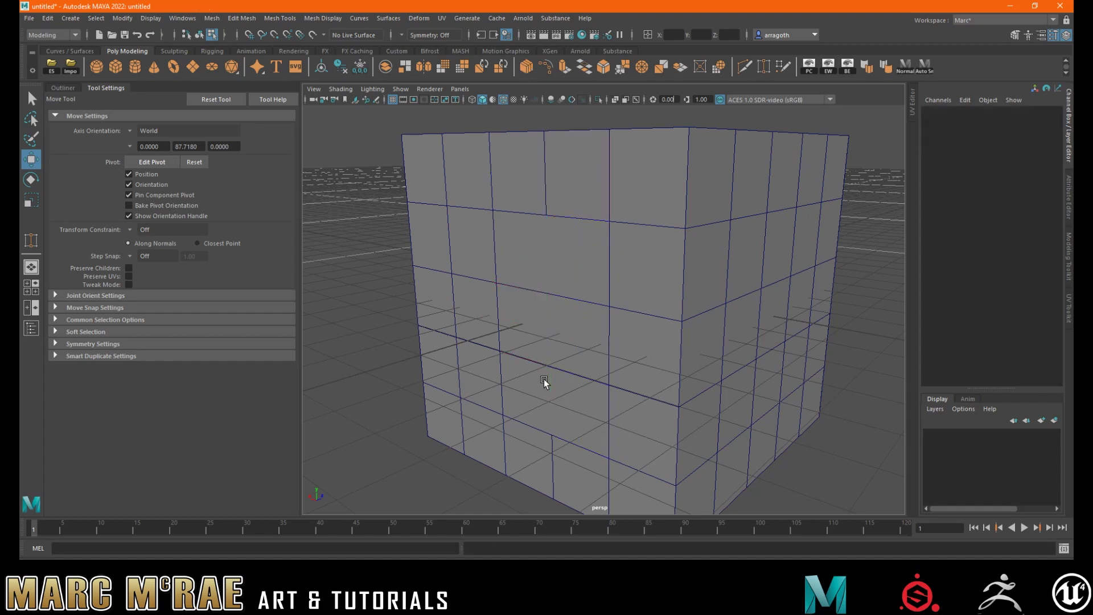
Step: Rebuild the missing vertical edge line on the cube's side by connecting its opposite vertices row by row
{"action": "right_click_drag", "start_coordinate": [556, 291], "coordinate": [536, 292]}
{"action": "left_click", "coordinate": [545, 294]}
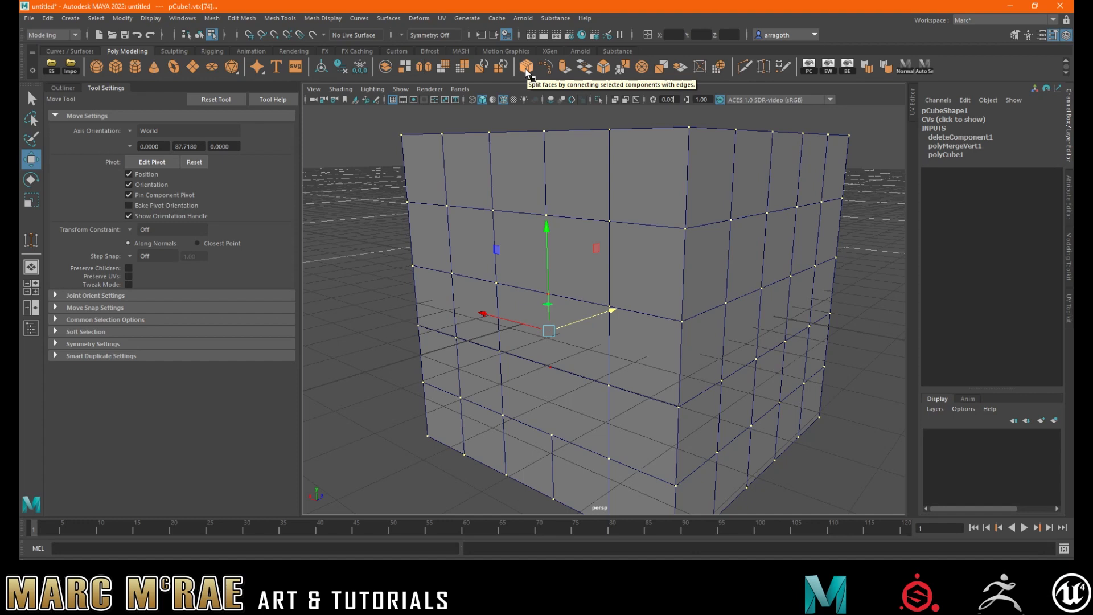
{"action": "left_click", "coordinate": [526, 69]}
{"action": "left_click", "coordinate": [557, 231]}
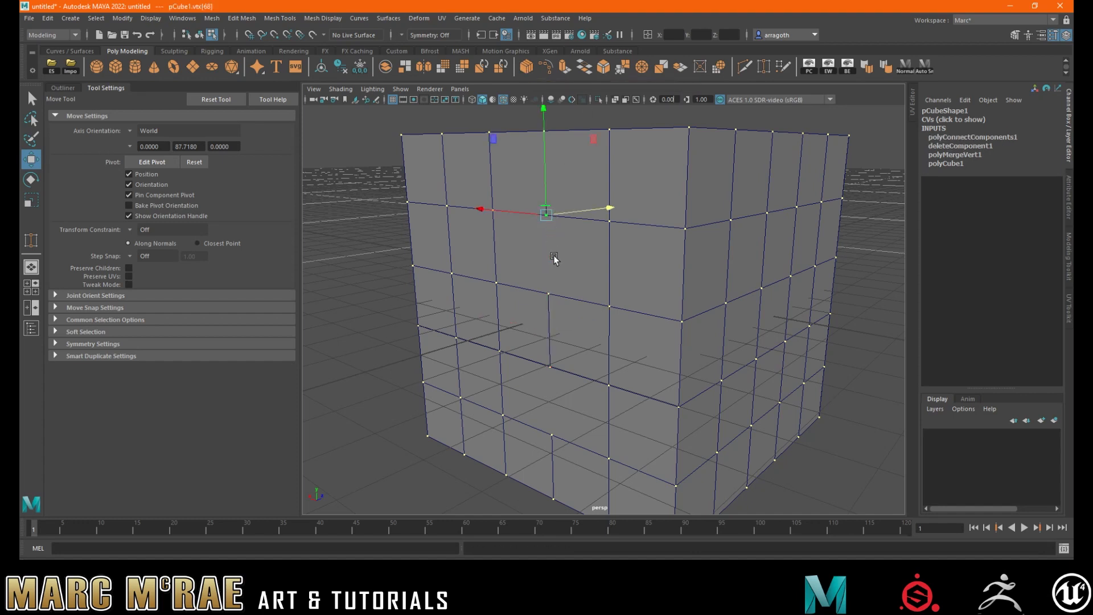
{"action": "key", "text": "g"}
{"action": "left_click", "coordinate": [552, 369]}
{"action": "left_click", "coordinate": [559, 436]}
{"action": "key", "text": "g"}
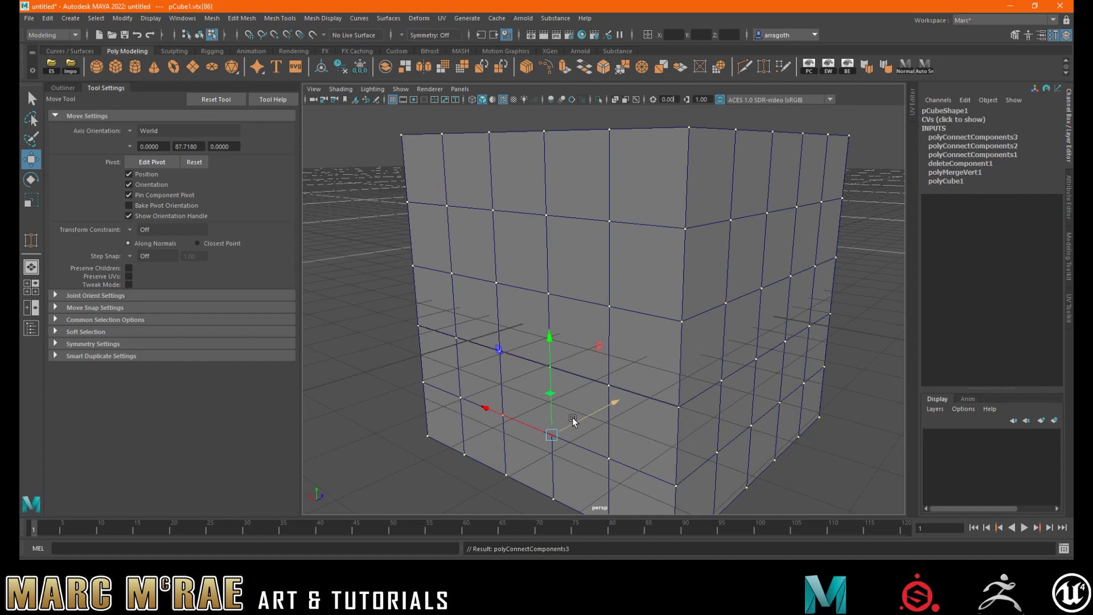
{"action": "key", "text": "g"}
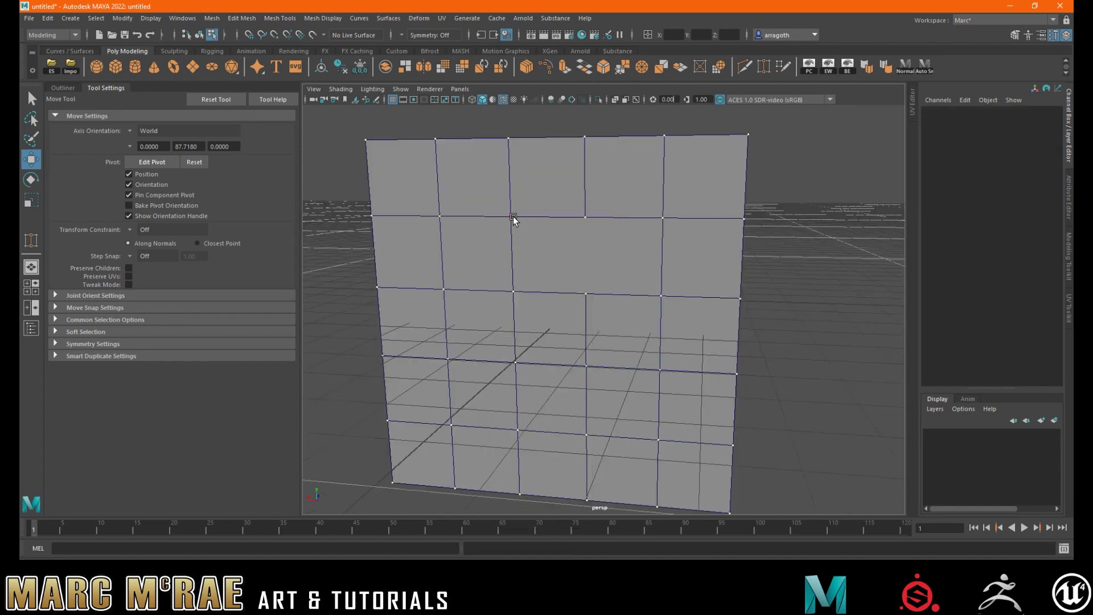
Step: Connect two diagonally opposite vertices across the merged two-face area in the second row of the cube's side
{"action": "left_click", "coordinate": [510, 217]}
{"action": "left_click", "coordinate": [661, 296], "text": "shift"}
{"action": "left_click", "coordinate": [526, 73]}
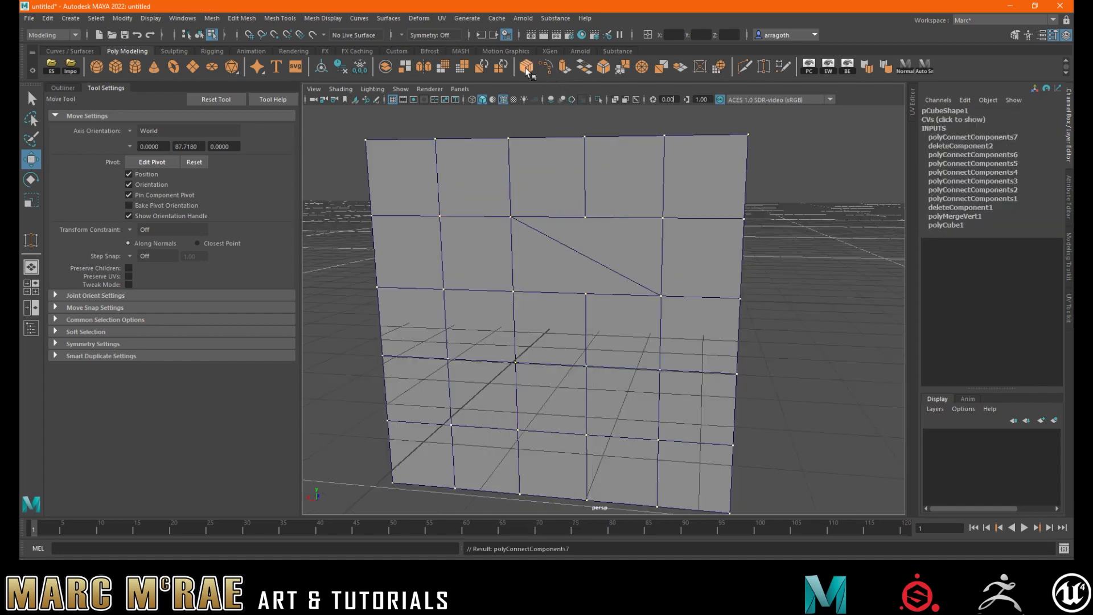
Step: Undo the diagonal connection and the edge deletion in the second row of the cube's side
{"action": "left_click_drag", "start_coordinate": [579, 226], "coordinate": [531, 237], "text": "alt"}
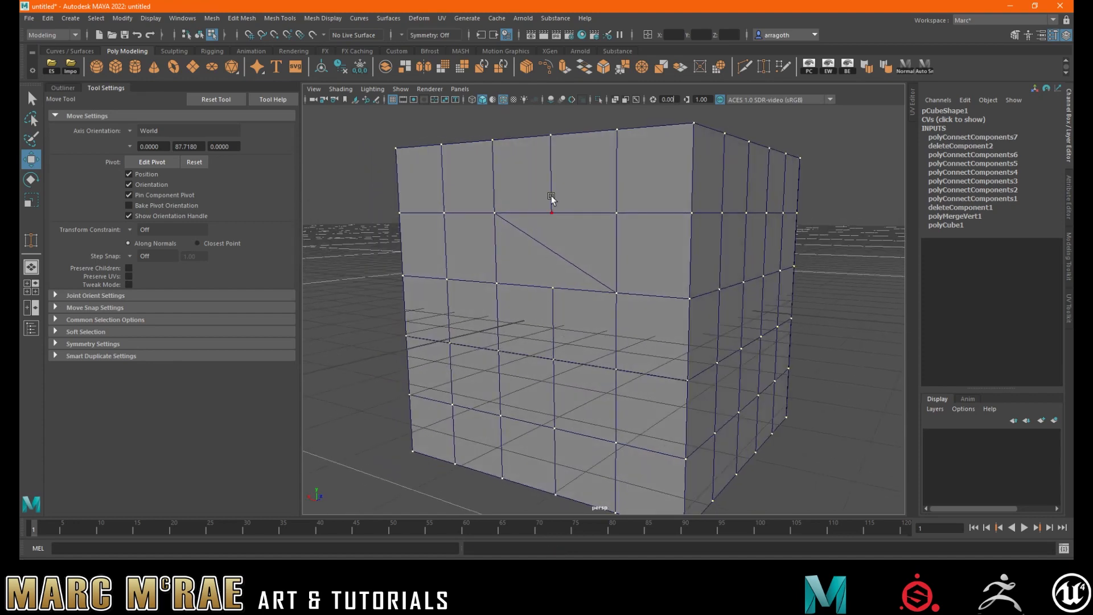
{"action": "key", "text": "ctrl+z"}
{"action": "key", "text": "ctrl+z"}
{"action": "key", "text": "ctrl+z"}
{"action": "key", "text": "ctrl+z"}
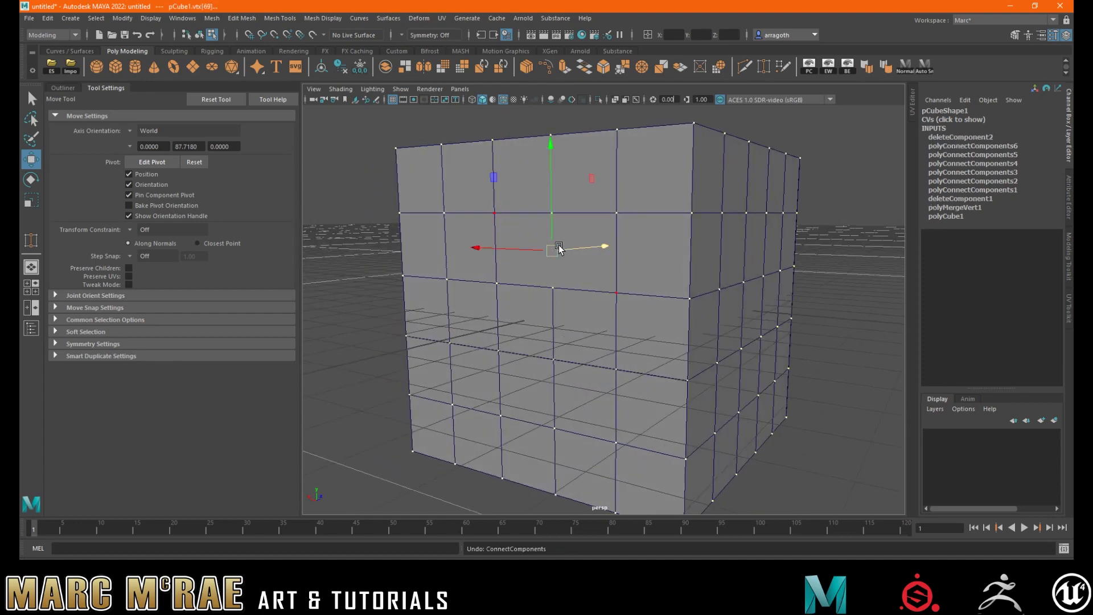
Step: Try connecting the diagonally opposite vertices of two adjacent second-row faces across the vertical edge between them
{"action": "left_click", "coordinate": [494, 213]}
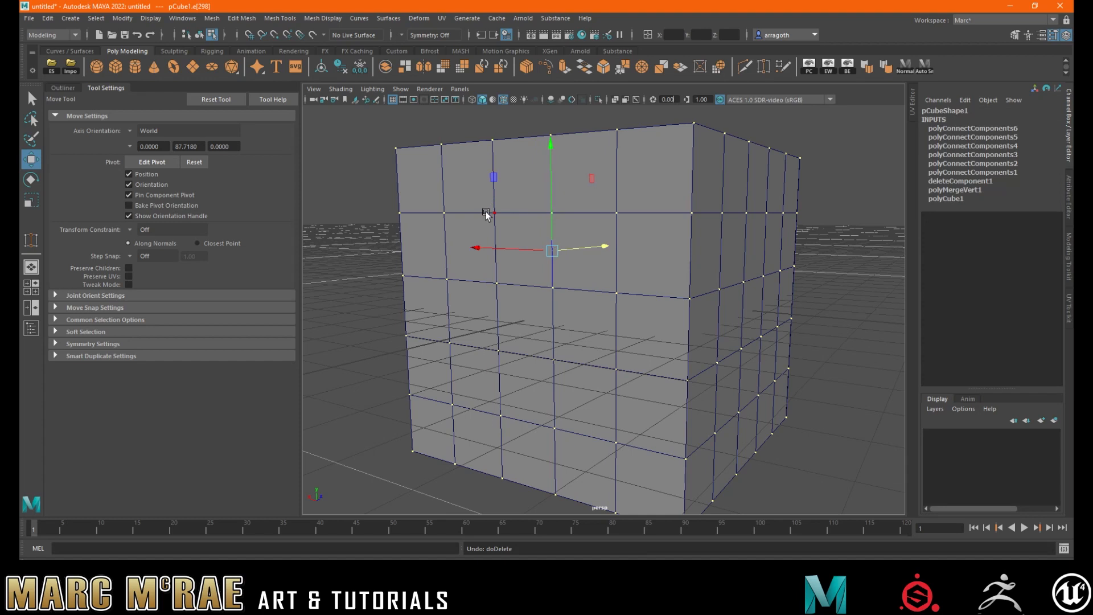
{"action": "left_click", "coordinate": [616, 292], "text": "shift"}
{"action": "left_click", "coordinate": [525, 66]}
{"action": "left_click", "coordinate": [525, 66]}
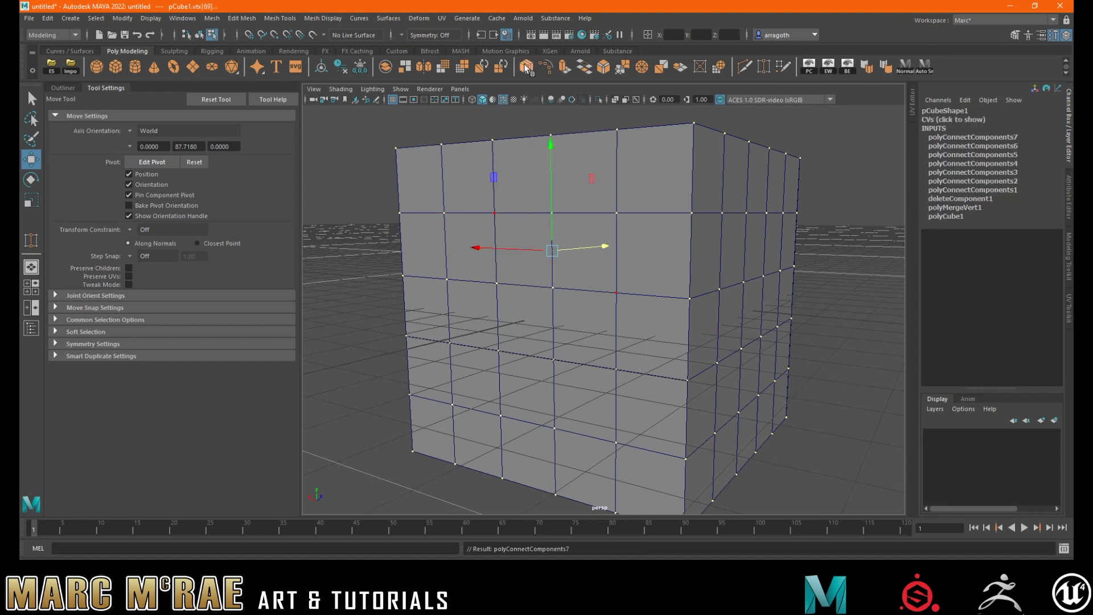
{"action": "left_click", "coordinate": [524, 66]}
{"action": "left_click", "coordinate": [524, 66]}
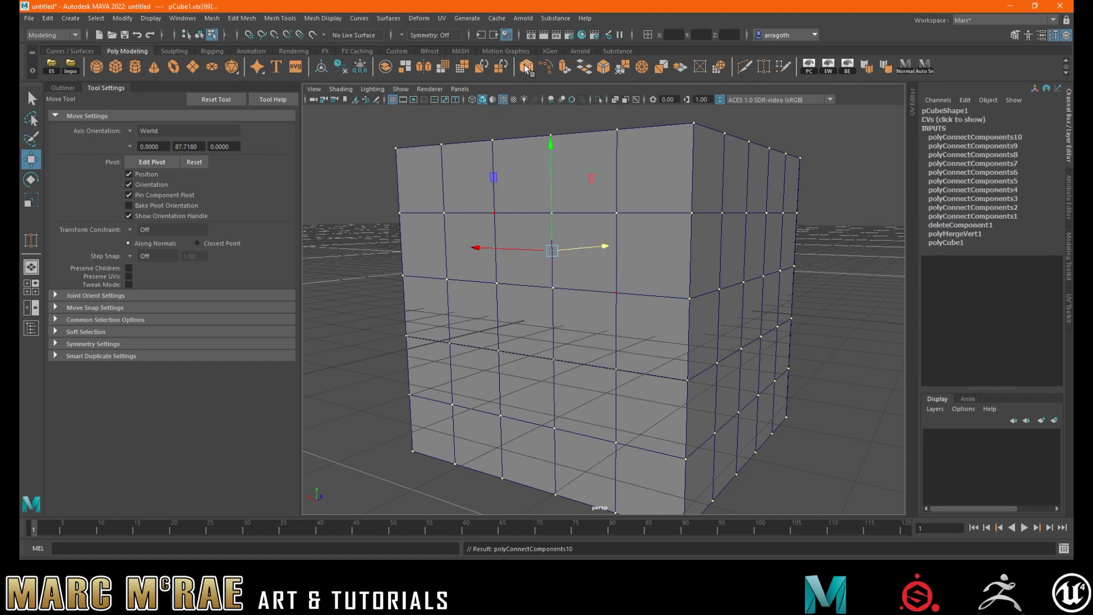
Step: Delete the vertical edge between the two second-row faces and connect the diagonally opposite vertices of the resulting face
{"action": "right_click_drag", "start_coordinate": [556, 272], "coordinate": [555, 228]}
{"action": "left_click", "coordinate": [552, 232]}
{"action": "key", "text": "Delete"}
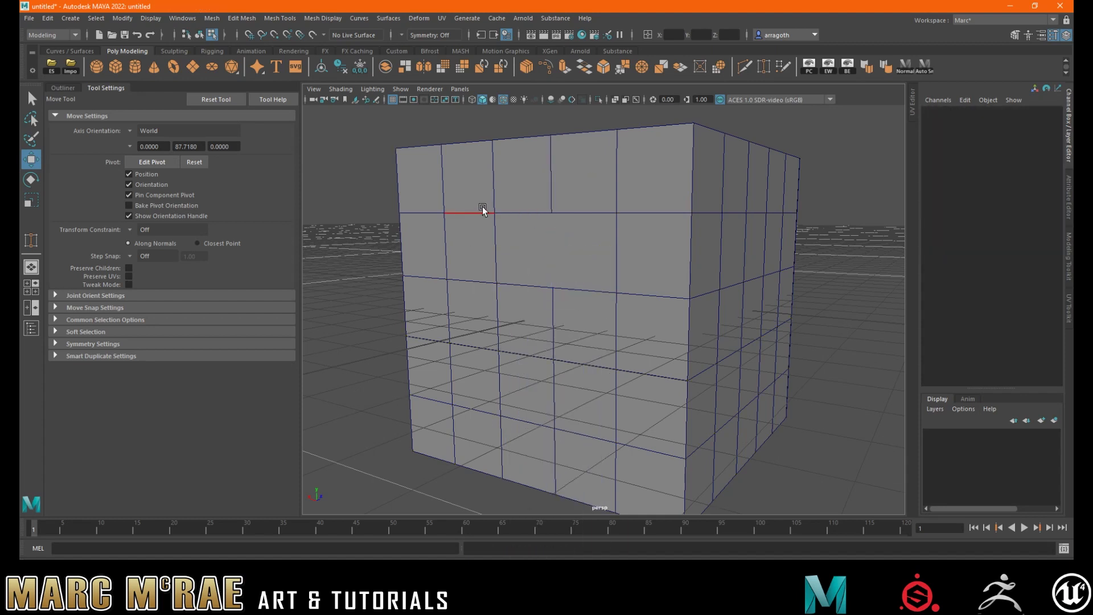
{"action": "right_click_drag", "start_coordinate": [495, 212], "coordinate": [464, 215]}
{"action": "left_click", "coordinate": [498, 219]}
{"action": "left_click", "coordinate": [494, 213]}
{"action": "left_click", "coordinate": [615, 291], "text": "shift"}
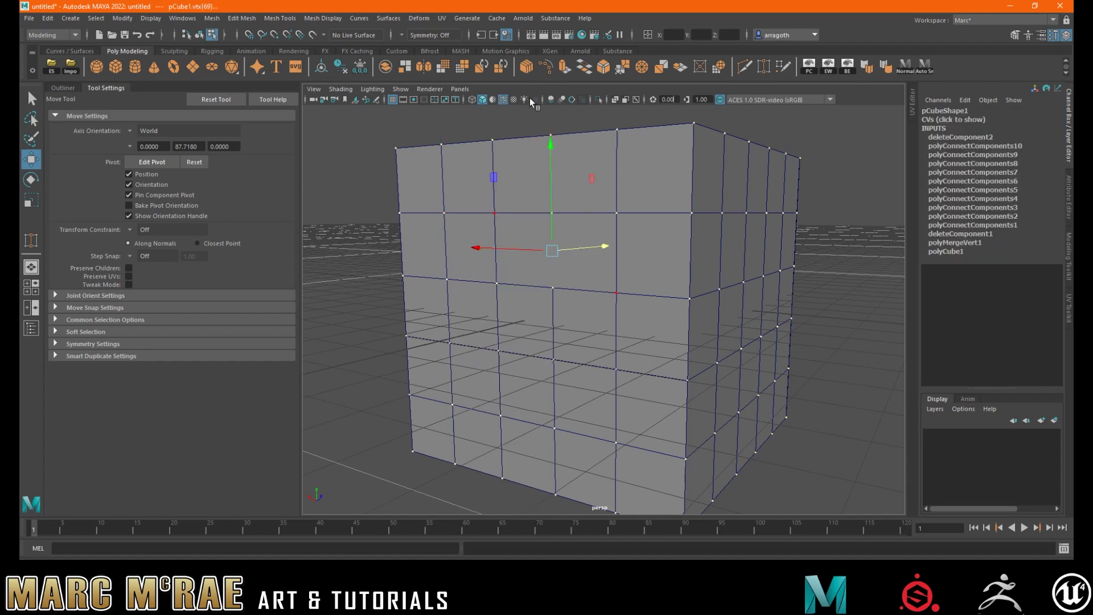
{"action": "left_click", "coordinate": [527, 69]}
Step: Try connecting the other pair of diagonally opposite vertices across the existing diagonal edge
{"action": "left_click", "coordinate": [551, 213]}
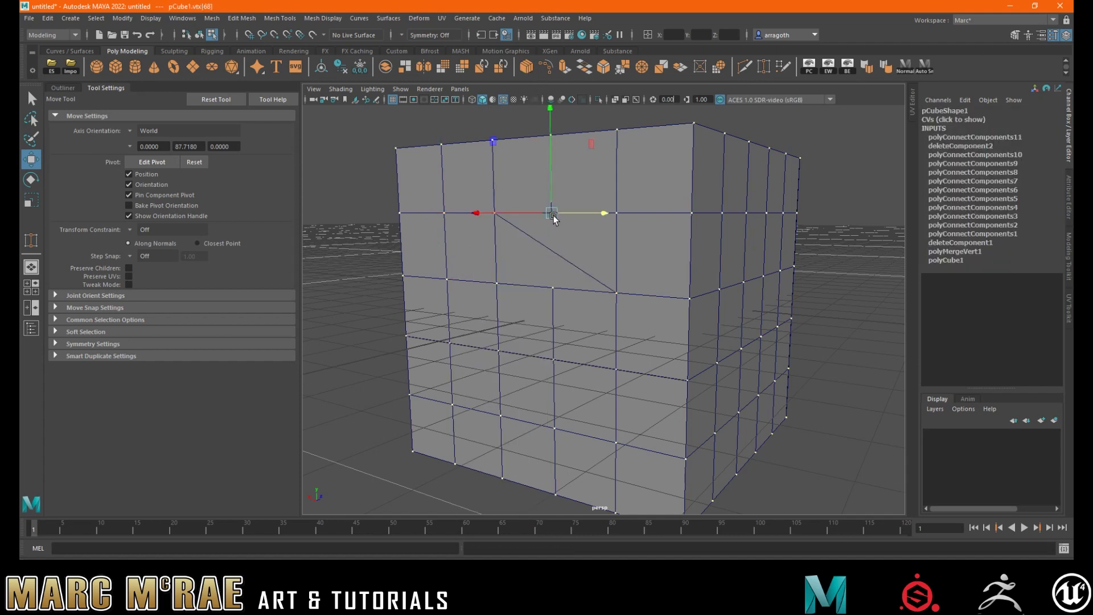
{"action": "left_click", "coordinate": [617, 212]}
{"action": "left_click", "coordinate": [497, 283], "text": "shift"}
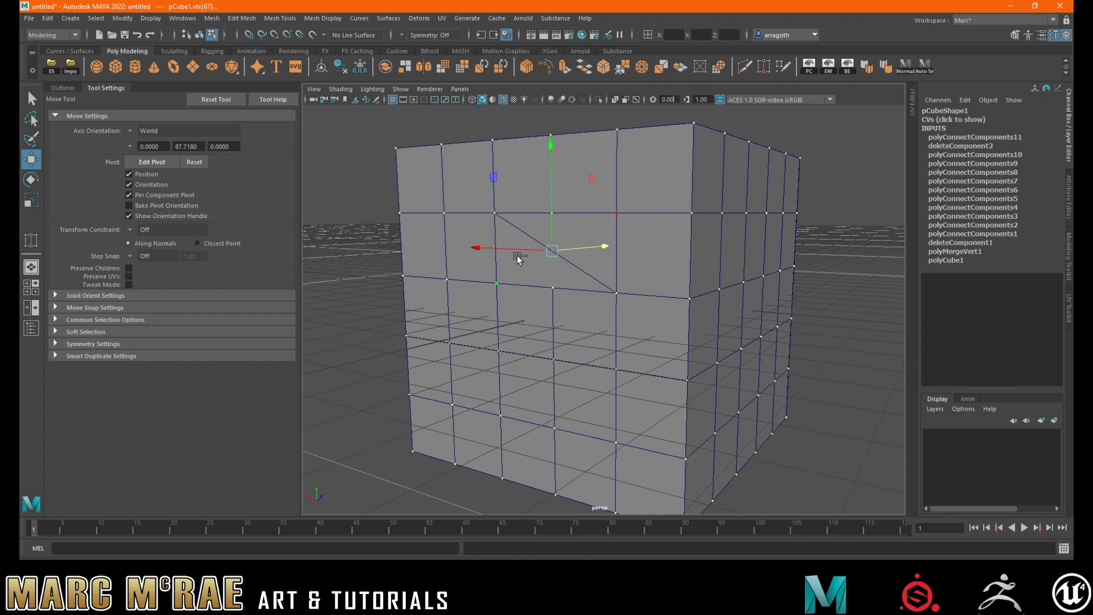
{"action": "left_click", "coordinate": [527, 68]}
{"action": "left_click", "coordinate": [527, 68]}
{"action": "left_click", "coordinate": [527, 67]}
{"action": "left_click", "coordinate": [528, 66]}
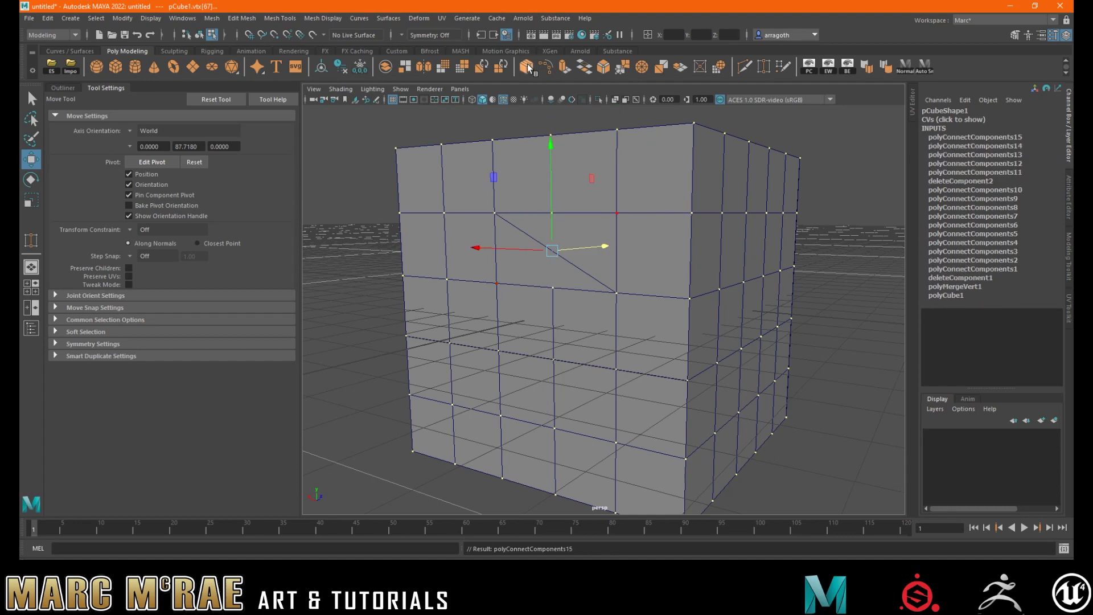
{"action": "left_click", "coordinate": [528, 67]}
{"action": "left_click_drag", "start_coordinate": [537, 258], "coordinate": [552, 260], "text": "alt"}
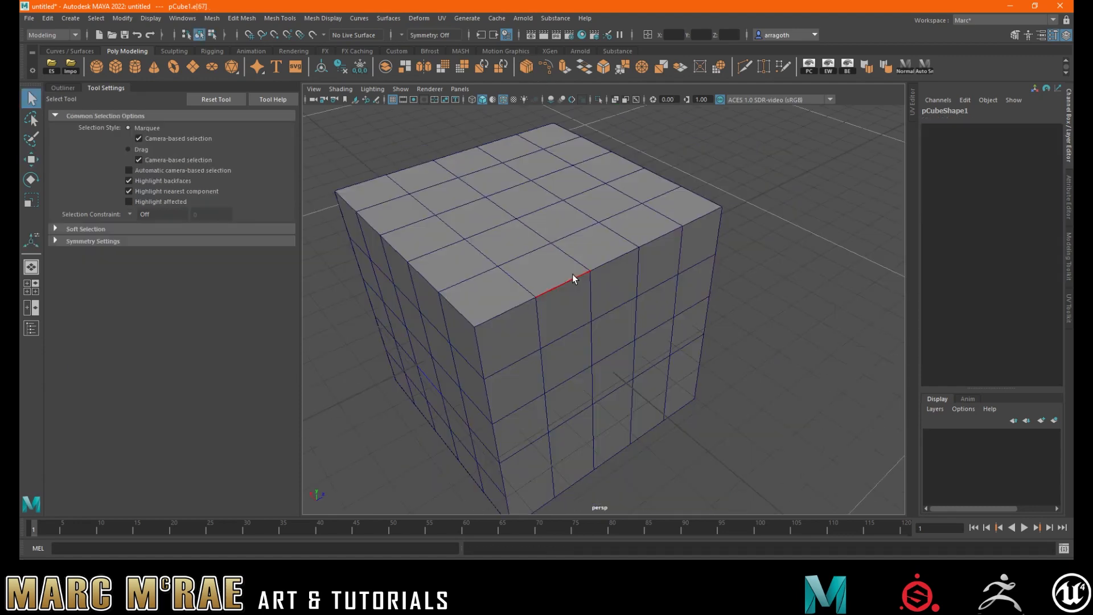
Step: Bevel three consecutive edges in the middle of one upper border of the cube
{"action": "left_click", "coordinate": [609, 259]}
{"action": "left_click", "coordinate": [627, 255], "text": "shift"}
{"action": "left_click", "coordinate": [650, 240], "text": "shift"}
{"action": "left_click_drag", "start_coordinate": [650, 245], "coordinate": [540, 285], "text": "alt"}
{"action": "right_click_drag", "start_coordinate": [539, 286], "coordinate": [617, 278], "text": "alt"}
{"action": "left_click_drag", "start_coordinate": [616, 278], "coordinate": [574, 295], "text": "alt"}
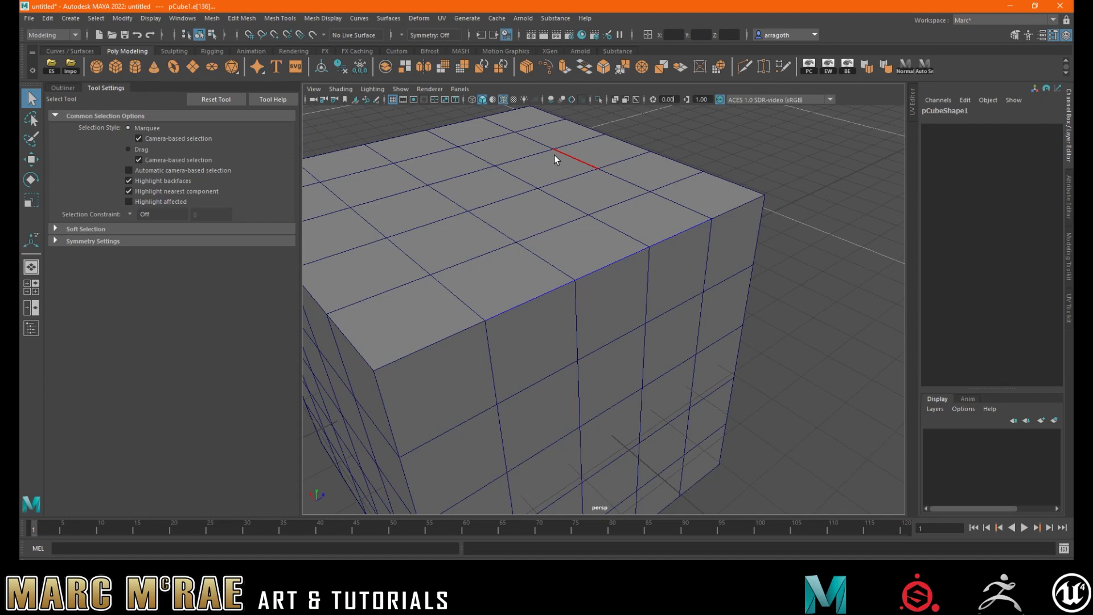
{"action": "left_click", "coordinate": [602, 67]}
{"action": "left_click_drag", "start_coordinate": [626, 272], "coordinate": [559, 268], "text": "alt"}
{"action": "left_click_drag", "start_coordinate": [663, 255], "coordinate": [622, 264], "text": "alt"}
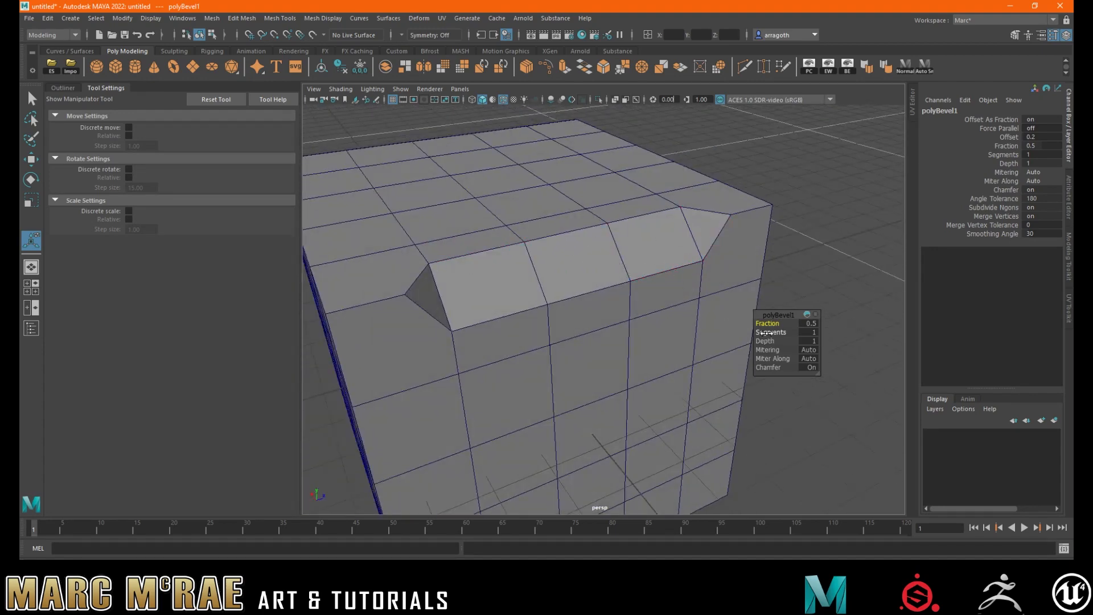
Step: Try more segments on the three-edge bevel, and return Segments to 1
{"action": "left_click_drag", "start_coordinate": [768, 333], "coordinate": [790, 333]}
{"action": "left_click_drag", "start_coordinate": [655, 310], "coordinate": [724, 329], "text": "alt"}
{"action": "left_click_drag", "start_coordinate": [629, 268], "coordinate": [718, 292], "text": "alt"}
{"action": "left_click_drag", "start_coordinate": [774, 332], "coordinate": [749, 332]}
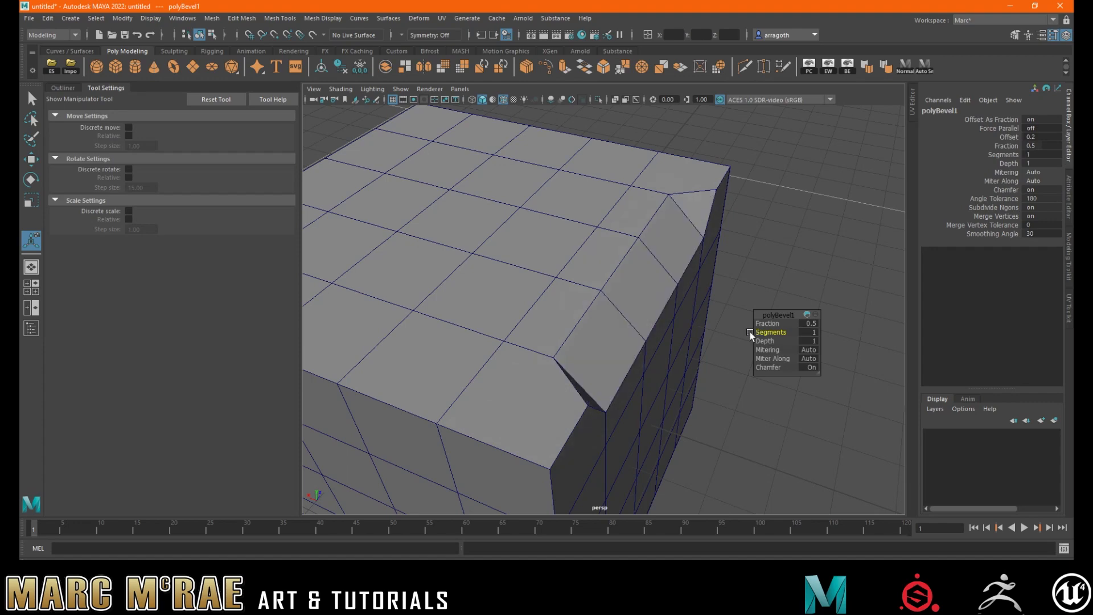
Step: Undo the bevel and the last edge selections on the cube's upper border
{"action": "key", "text": "ctrl+z"}
{"action": "key", "text": "ctrl+z"}
{"action": "key", "text": "ctrl+z"}
{"action": "key", "text": "ctrl+z"}
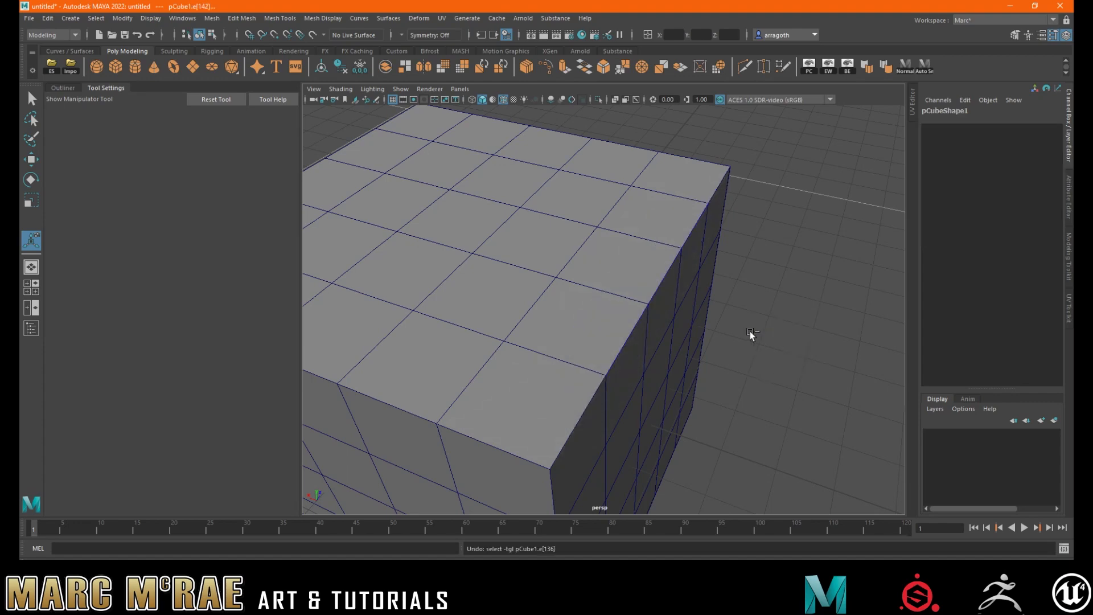
Step: Extend the edge selection along the cube's entire upper border and bevel it
{"action": "left_click_drag", "start_coordinate": [673, 265], "coordinate": [642, 259], "text": "alt"}
{"action": "left_click", "coordinate": [424, 341], "text": "shift"}
{"action": "left_click", "coordinate": [671, 232], "text": "shift"}
{"action": "left_click", "coordinate": [722, 201], "text": "shift"}
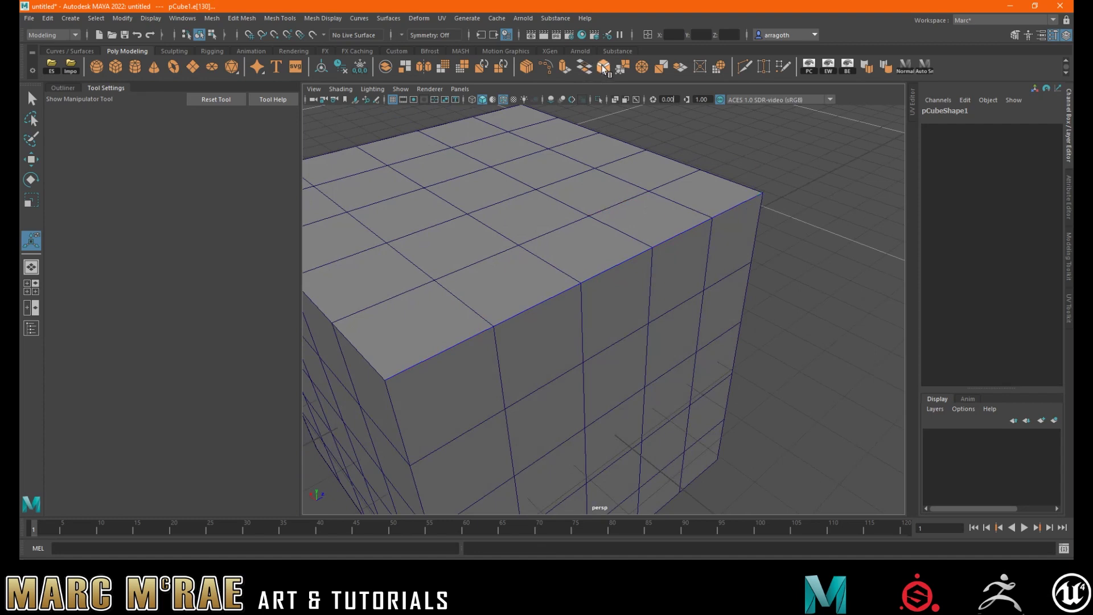
{"action": "key", "text": "ctrl+b"}
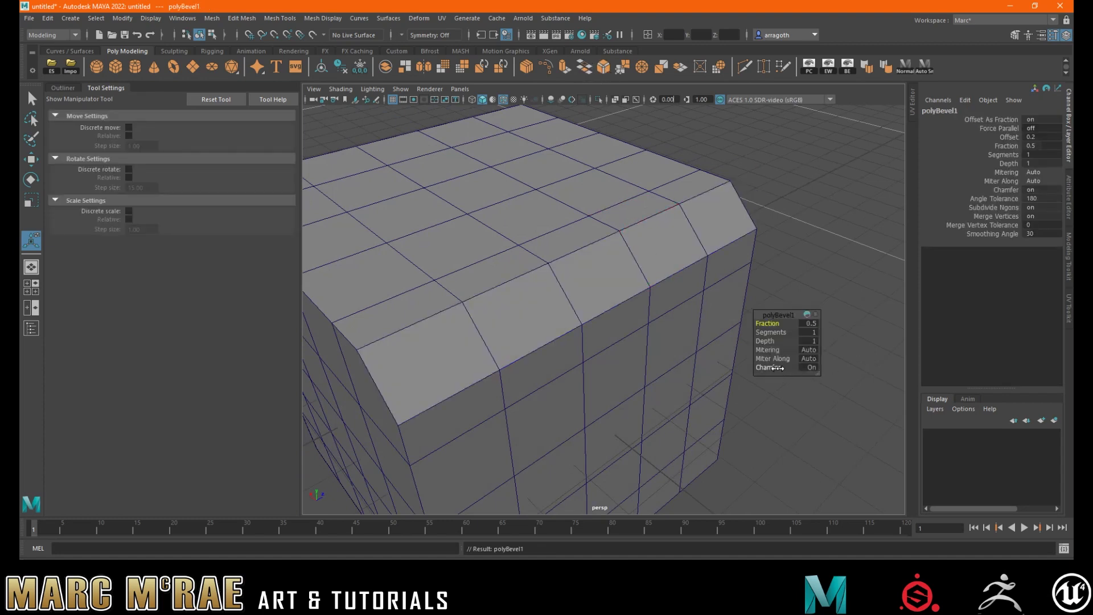
Step: Try the full-length bevel with Chamfer off, and undo both the setting and the bevel
{"action": "left_click_drag", "start_coordinate": [777, 368], "coordinate": [772, 368]}
{"action": "left_click_drag", "start_coordinate": [684, 342], "coordinate": [657, 329], "text": "alt"}
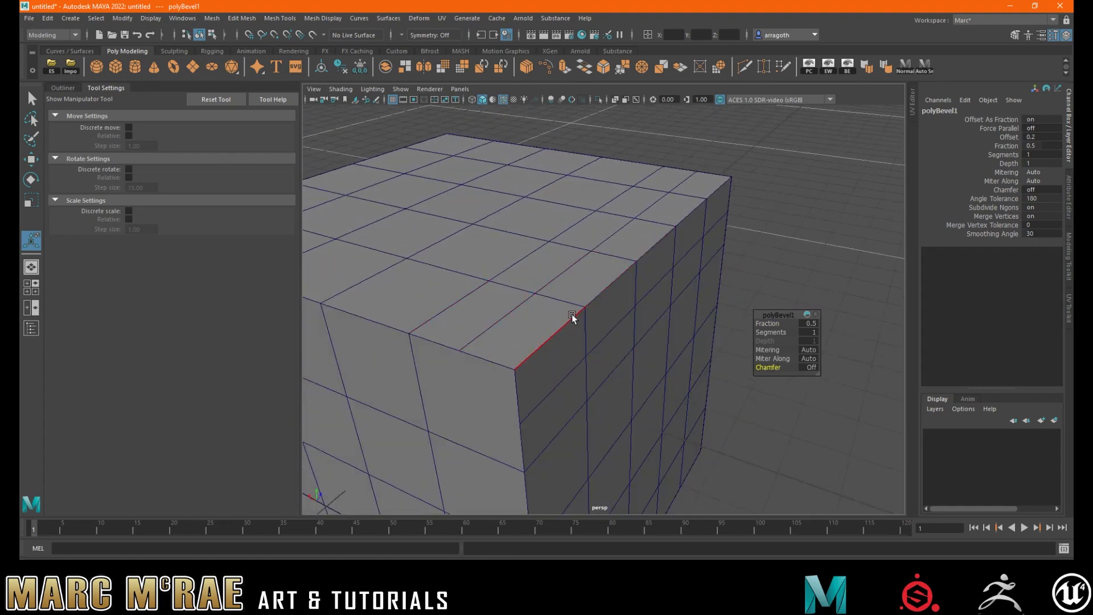
{"action": "key", "text": "ctrl+z"}
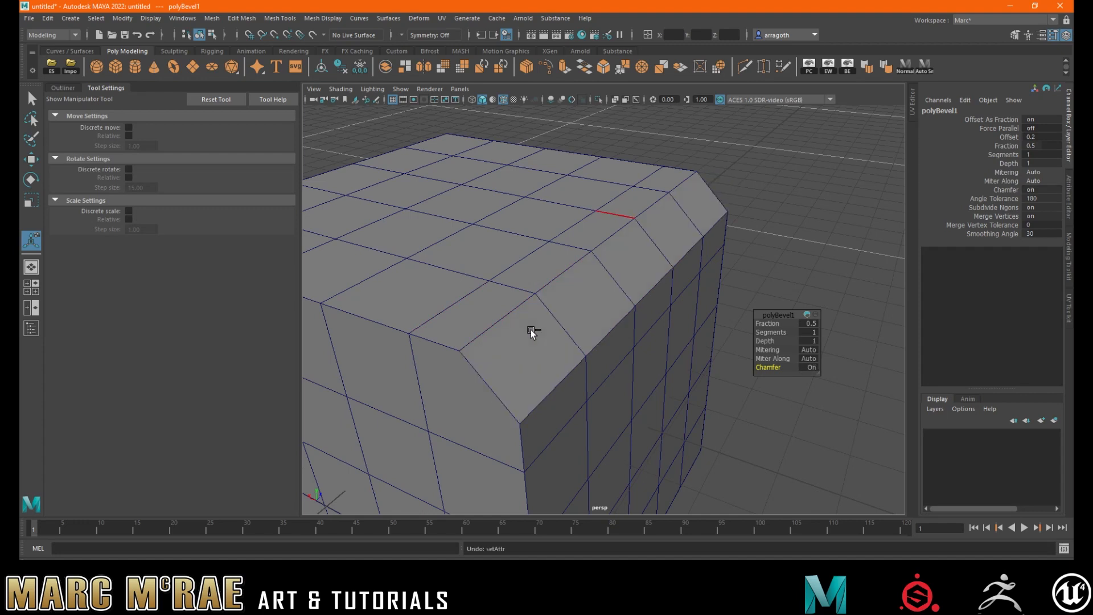
{"action": "key", "text": "ctrl+z"}
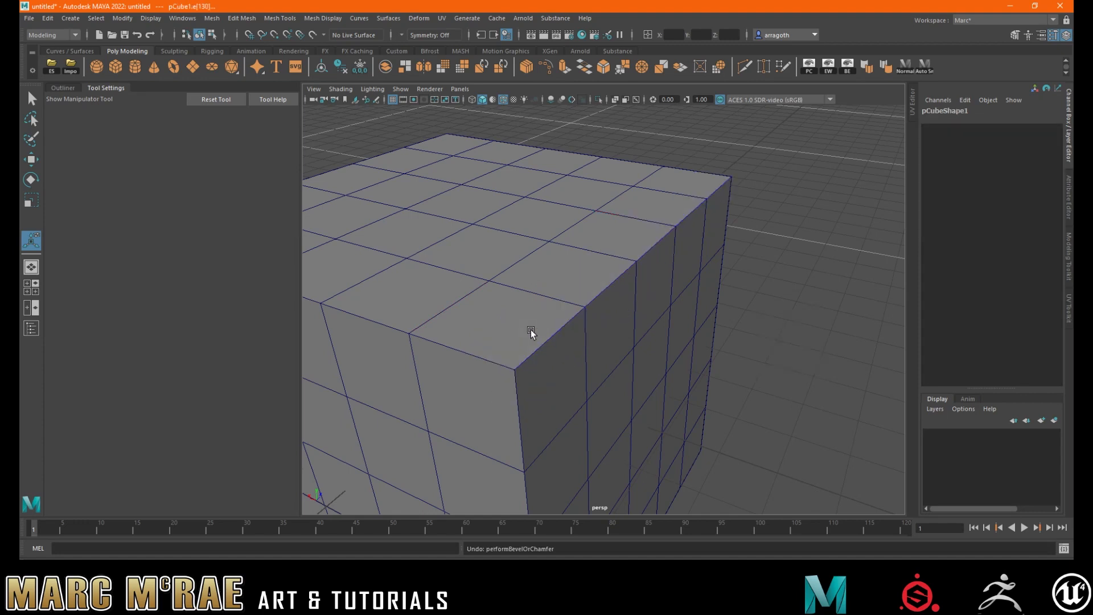
Step: Bevel the selected upper border again with 4 segments
{"action": "left_click", "coordinate": [602, 67]}
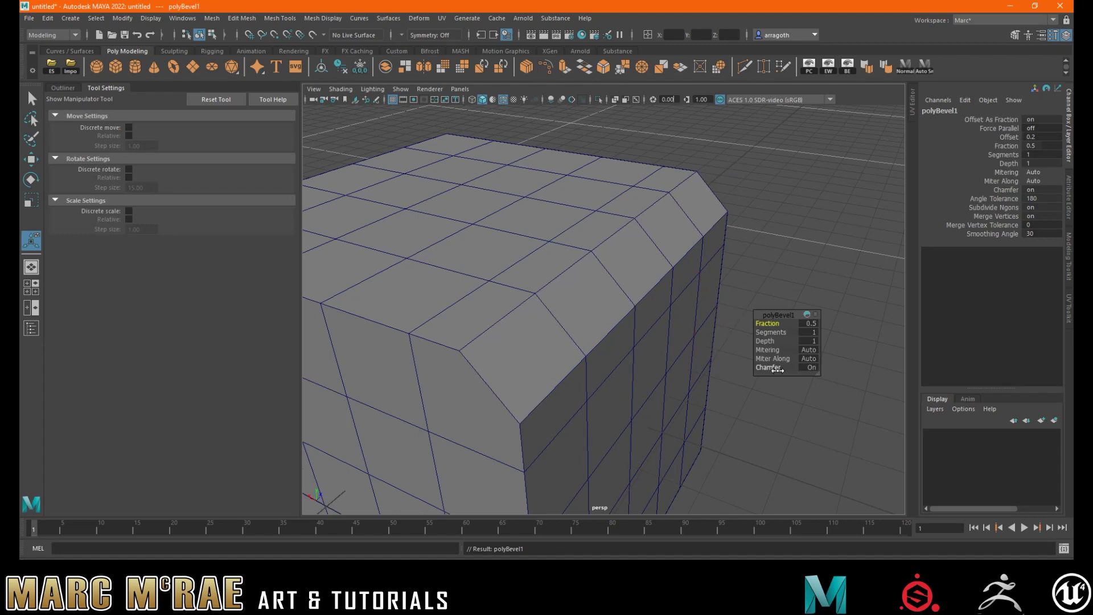
{"action": "left_click", "coordinate": [764, 340]}
{"action": "mouse_move", "coordinate": [765, 332]}
{"action": "left_mouse_down"}
{"action": "mouse_move", "coordinate": [793, 335]}
{"action": "mouse_move", "coordinate": [774, 342]}
{"action": "left_mouse_up"}
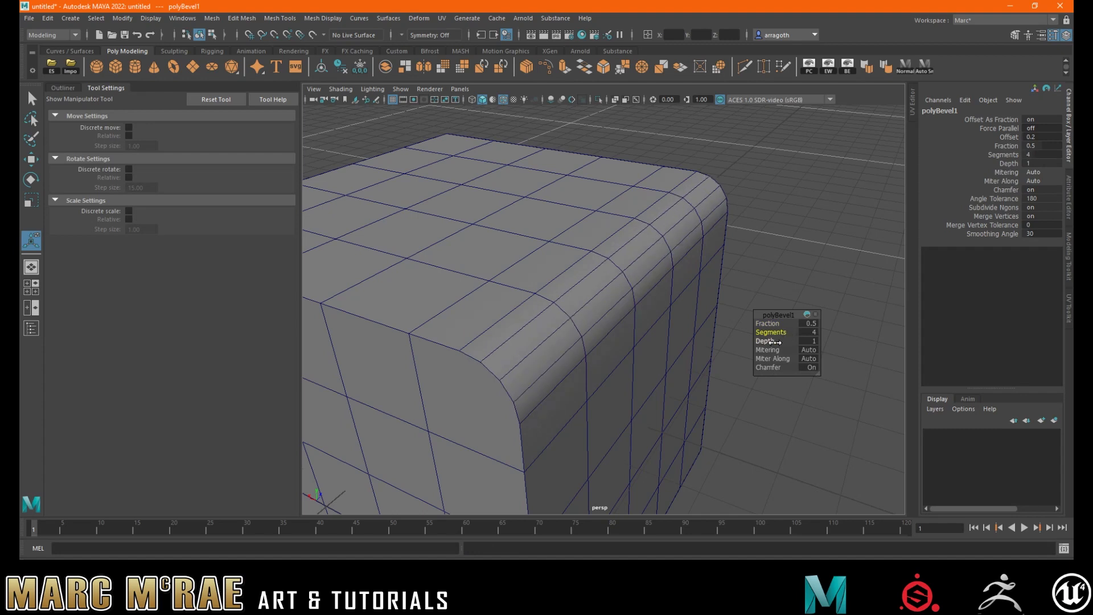
Step: Try a Depth of 0 on the bevel, and set Depth to -1 for a concave profile
{"action": "left_click", "coordinate": [806, 341]}
{"action": "type", "text": "0"}
{"action": "key", "text": "Return"}
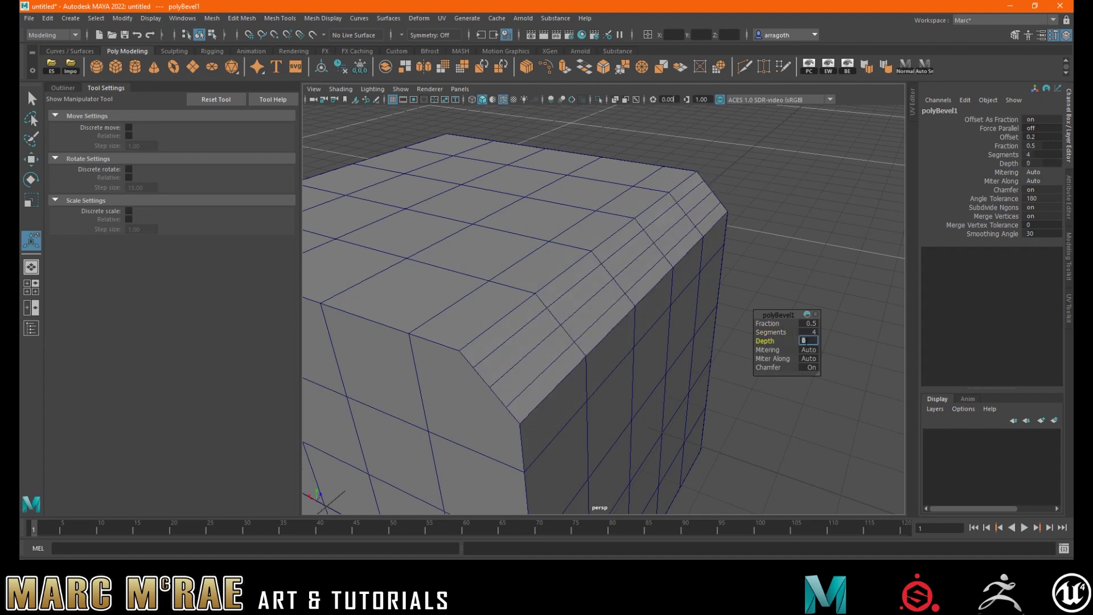
{"action": "key", "text": "Return"}
{"action": "left_click_drag", "start_coordinate": [618, 322], "coordinate": [512, 356], "text": "alt"}
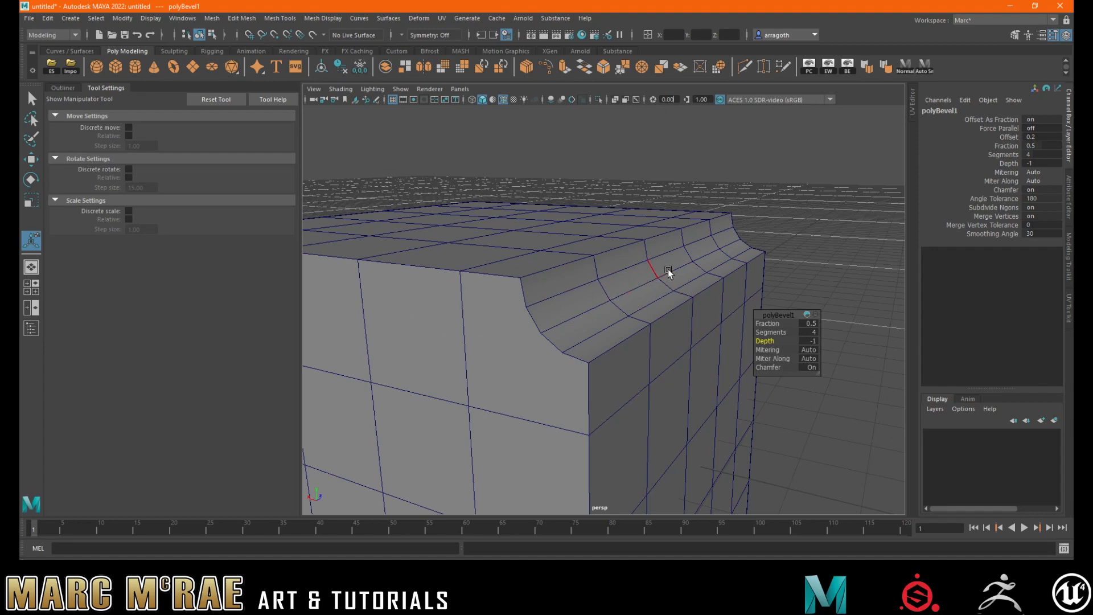
{"action": "left_click_drag", "start_coordinate": [723, 251], "coordinate": [709, 285], "text": "alt"}
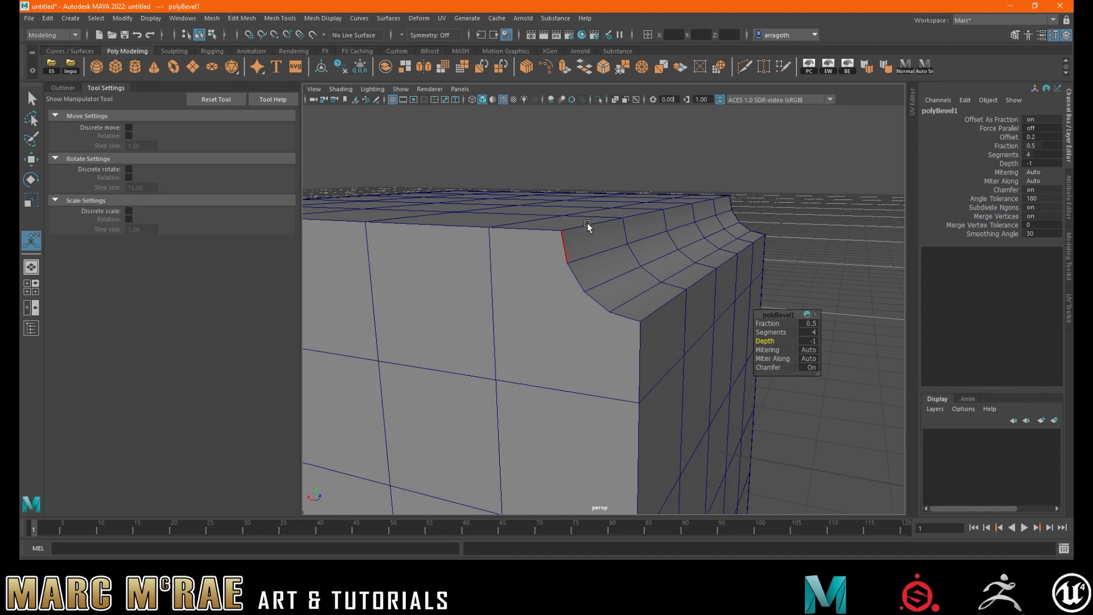
Step: Try a Multi-Cut from the concave bevel's end profile to the nearby grid vertex and back, and undo it
{"action": "left_click", "coordinate": [740, 67]}
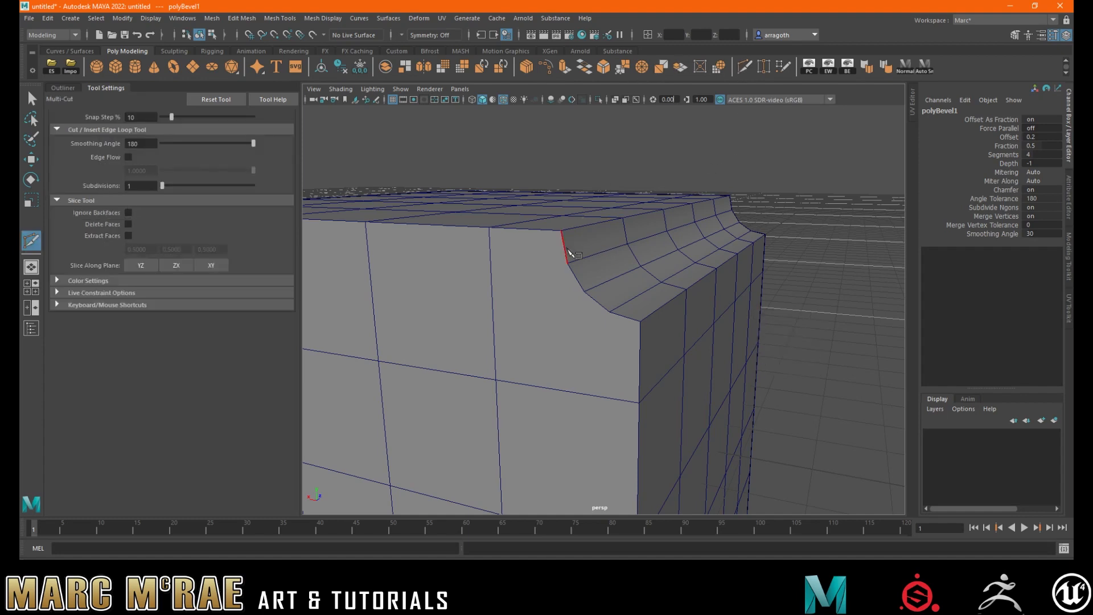
{"action": "left_click", "coordinate": [503, 380]}
{"action": "right_click", "coordinate": [615, 317]}
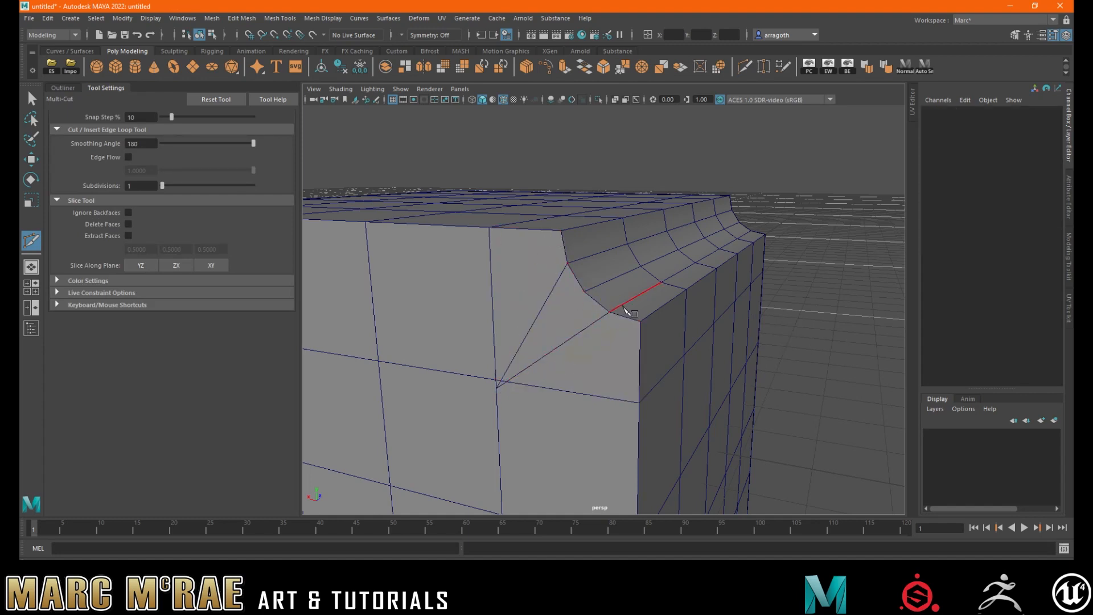
{"action": "key", "text": "ctrl+z"}
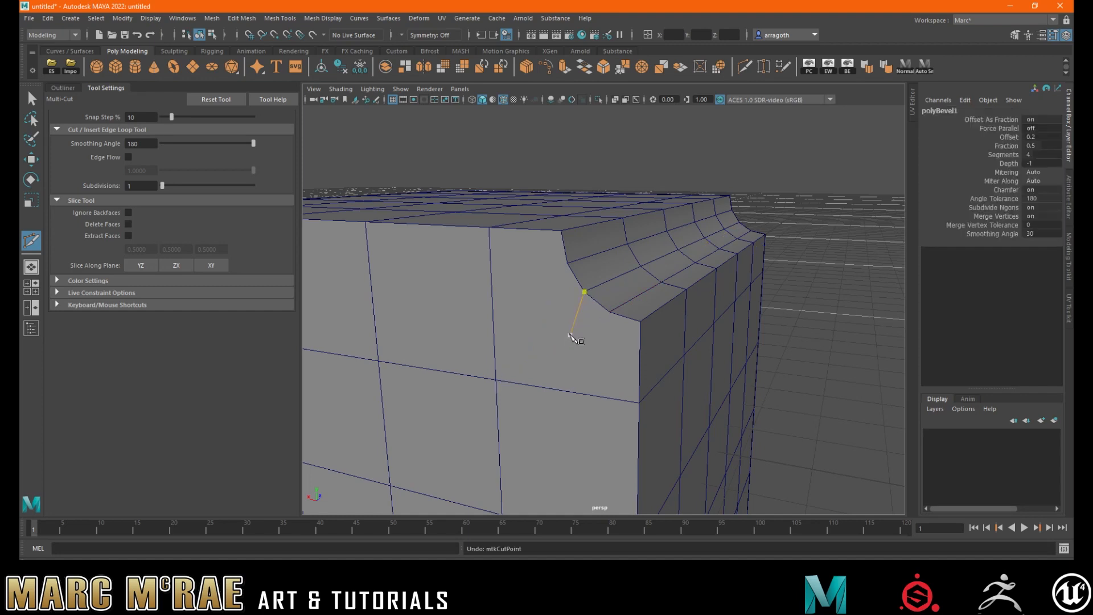
Step: Multi-Cut from the bevel profile's upper inner vertex to the nearby grid vertex and back to its lower inner vertex
{"action": "left_click", "coordinate": [567, 264]}
{"action": "left_click", "coordinate": [496, 379]}
{"action": "left_click", "coordinate": [608, 314]}
{"action": "key", "text": "Return"}
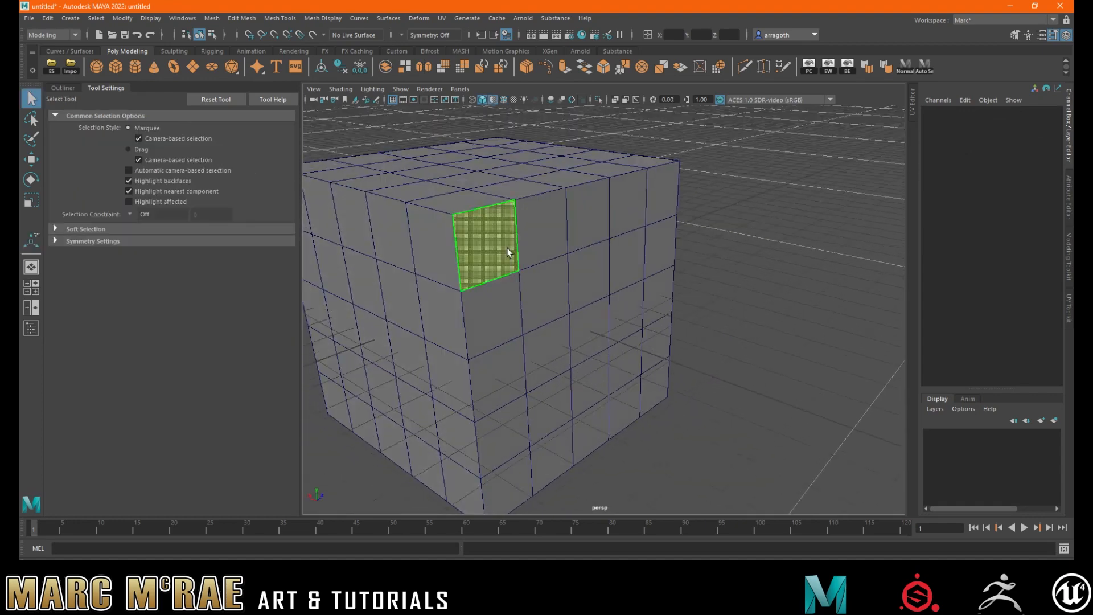
{"action": "left_click", "coordinate": [546, 240]}
{"action": "left_click", "coordinate": [541, 293], "text": "shift"}
{"action": "left_click", "coordinate": [587, 274], "text": "shift"}
{"action": "left_click", "coordinate": [588, 212], "text": "shift"}
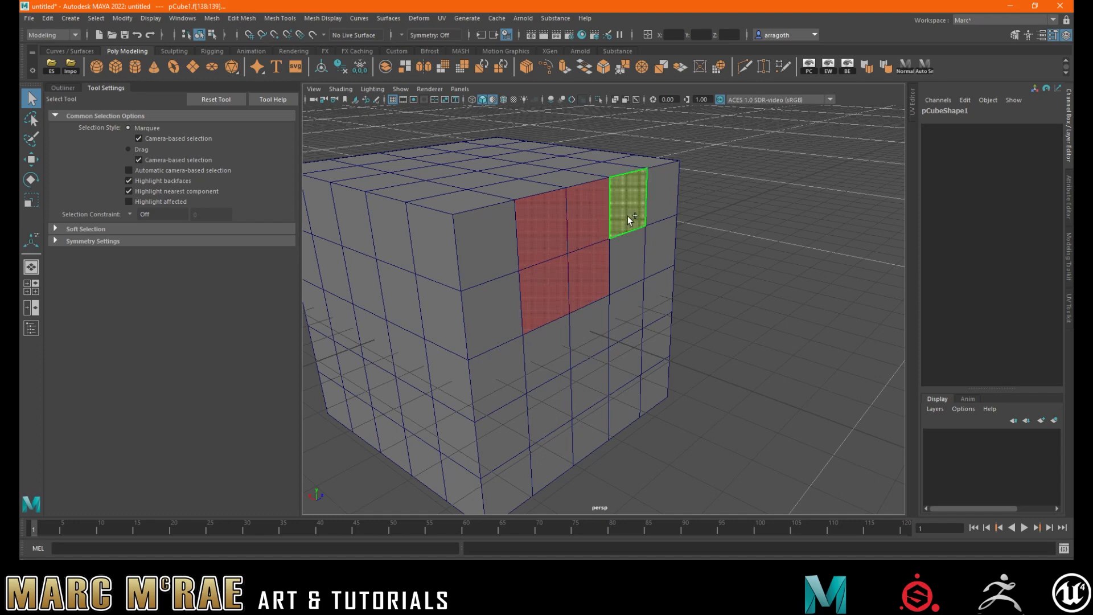
{"action": "left_click", "coordinate": [594, 286], "text": "shift"}
{"action": "left_click", "coordinate": [565, 331], "text": "shift"}
{"action": "left_click", "coordinate": [603, 316], "text": "shift"}
{"action": "left_click", "coordinate": [624, 308], "text": "shift"}
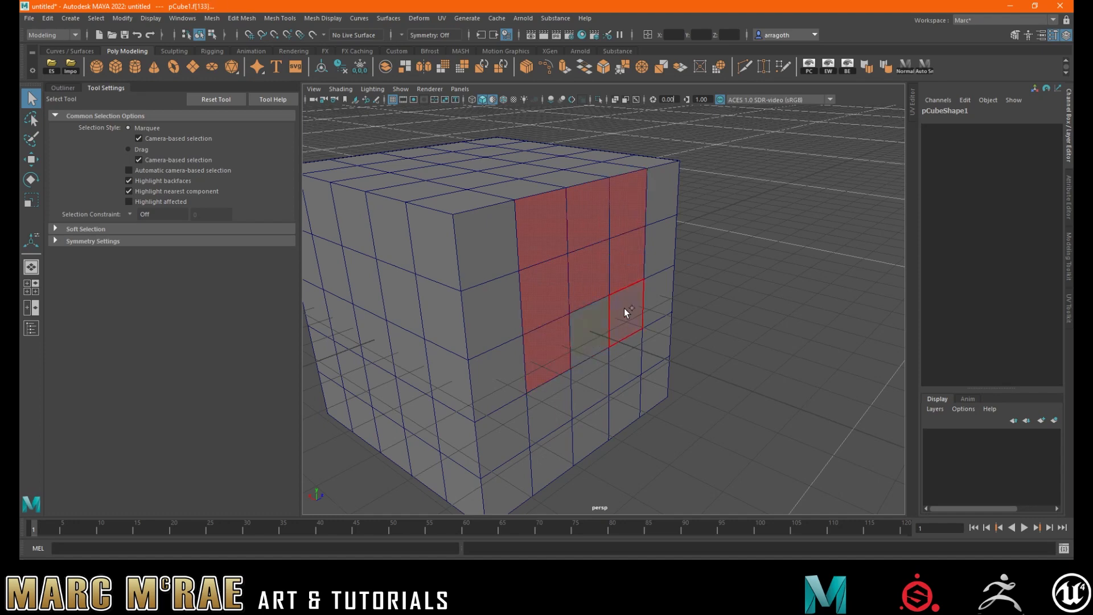
{"action": "mouse_move", "coordinate": [593, 326]}
{"action": "left_mouse_down", "text": "alt"}
{"action": "mouse_move", "coordinate": [637, 317]}
{"action": "mouse_move", "coordinate": [622, 330]}
{"action": "mouse_move", "coordinate": [577, 280]}
{"action": "mouse_move", "coordinate": [583, 324]}
{"action": "left_mouse_up", "text": "alt"}
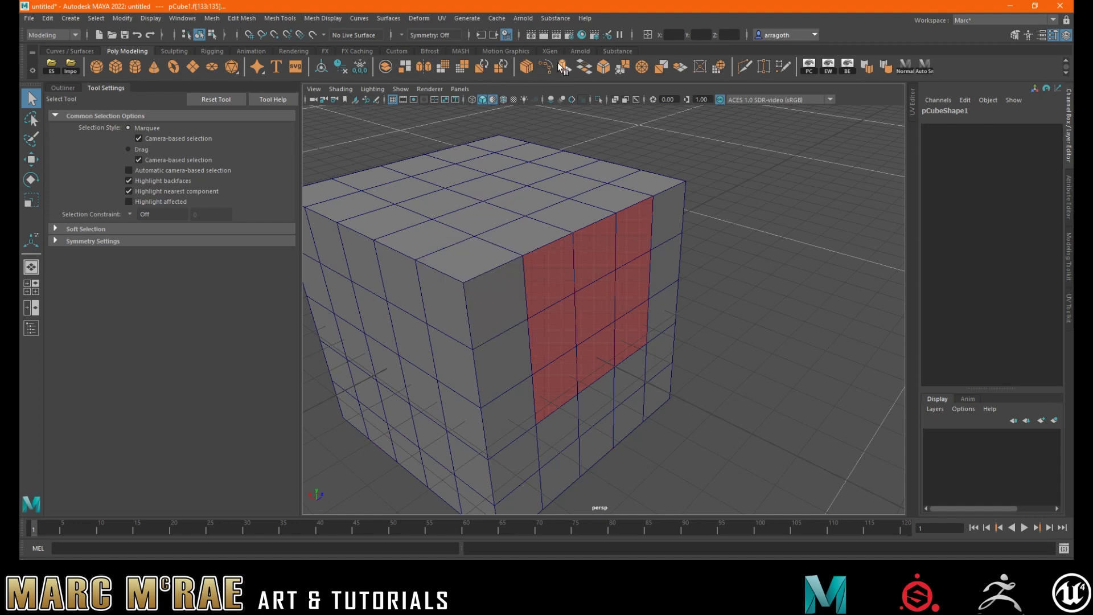
{"action": "left_click", "coordinate": [285, 18]}
{"action": "left_click", "coordinate": [251, 19]}
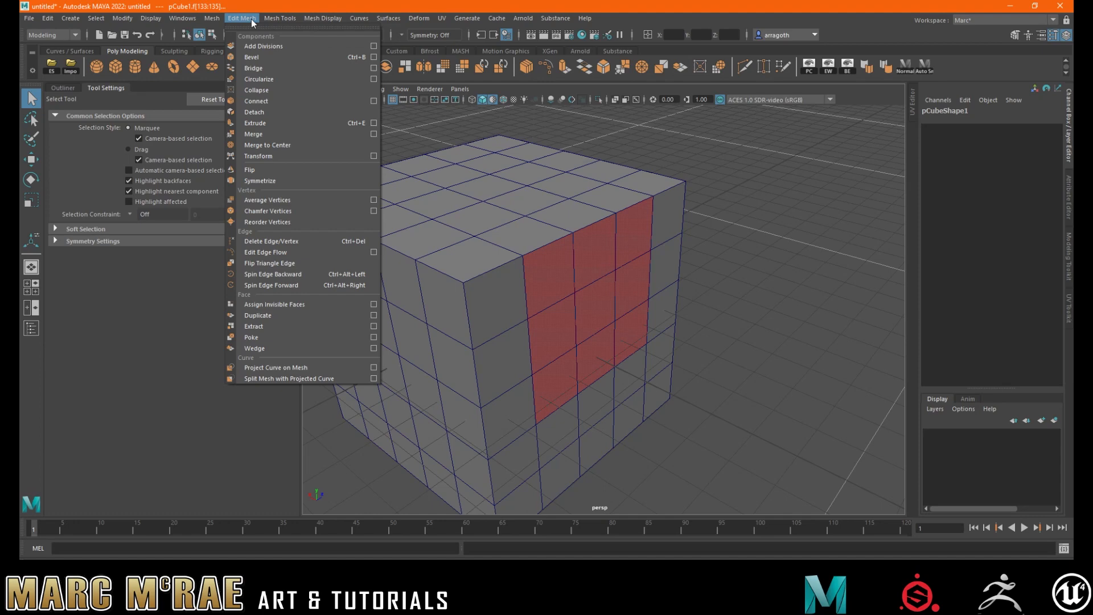
{"action": "left_click", "coordinate": [790, 285]}
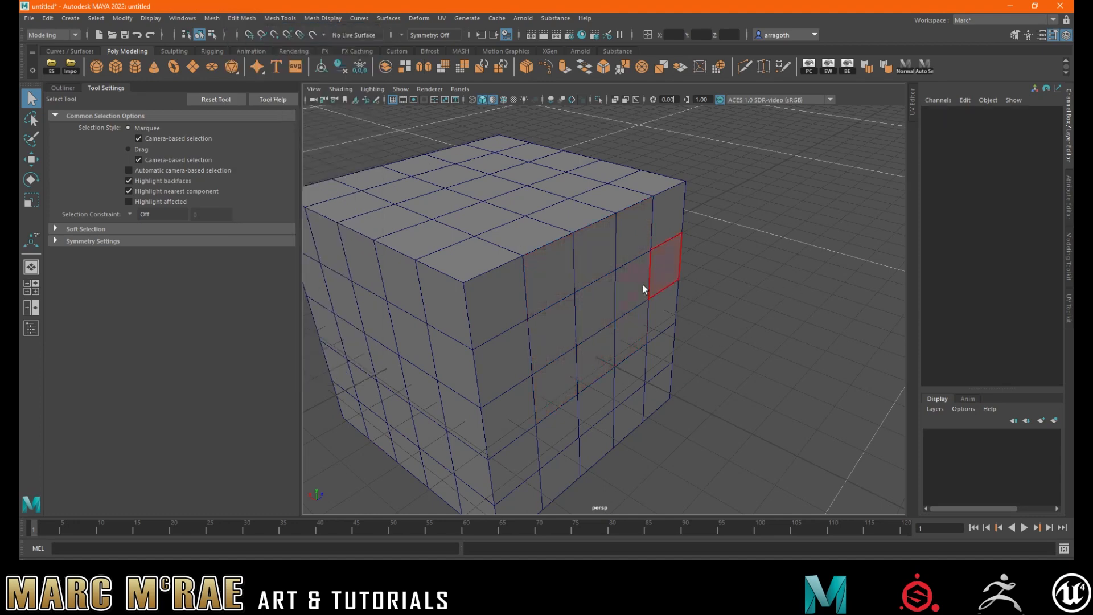
Step: Select a block of faces three wide and two high on the cube's side and start an Extrude on it
{"action": "left_click", "coordinate": [558, 304]}
{"action": "left_click", "coordinate": [595, 302], "text": "ctrl+shift"}
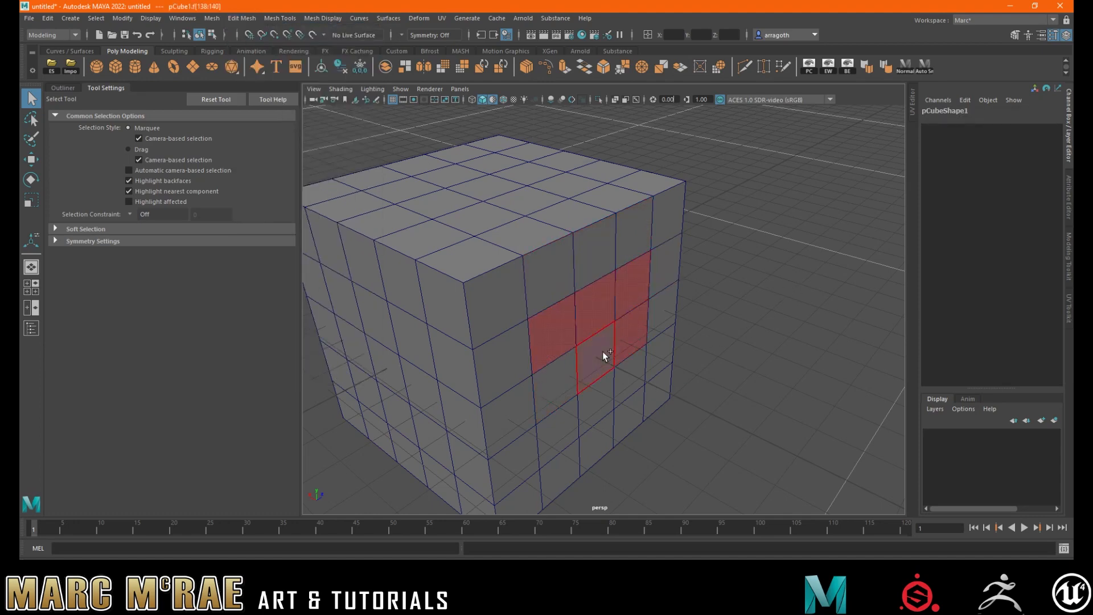
{"action": "left_click", "coordinate": [555, 374], "text": "ctrl+shift"}
{"action": "key", "text": "ctrl+e"}
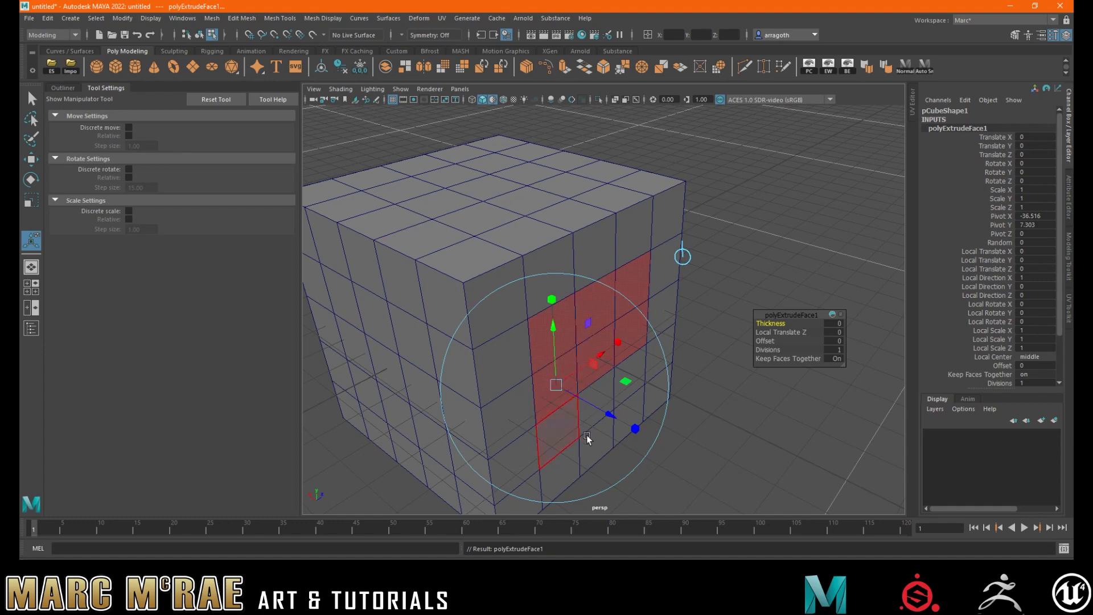
{"action": "scroll", "coordinate": [585, 435], "scroll_direction": "up", "scroll_amount": 5}
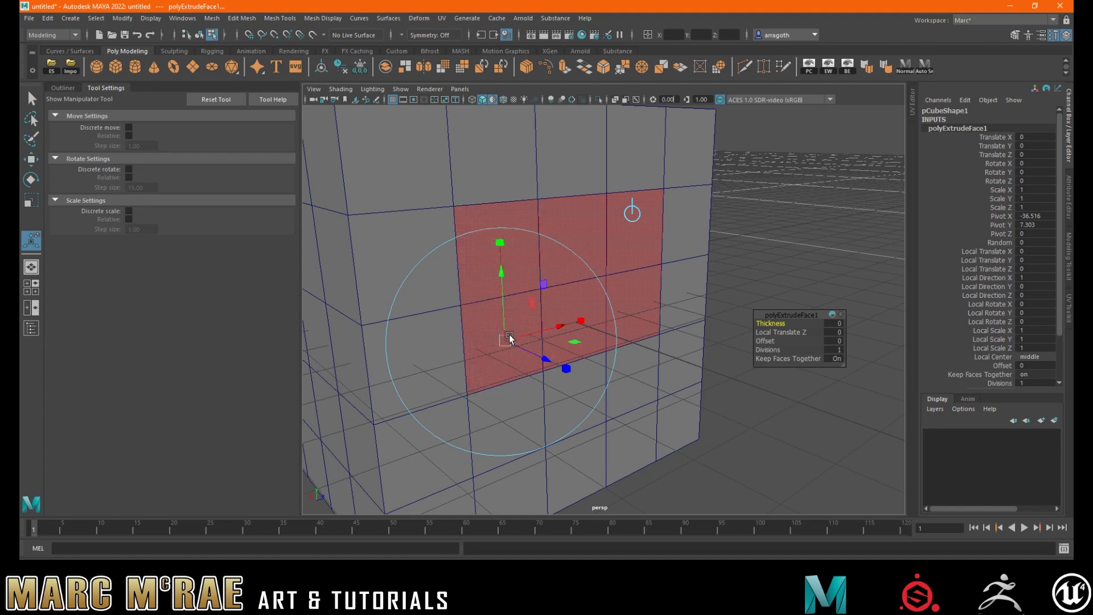
Step: Try an Offset of 1 on the extrusion, switching Keep Faces Together off and back on
{"action": "left_click", "coordinate": [770, 350]}
{"action": "left_click_drag", "start_coordinate": [766, 341], "coordinate": [767, 342]}
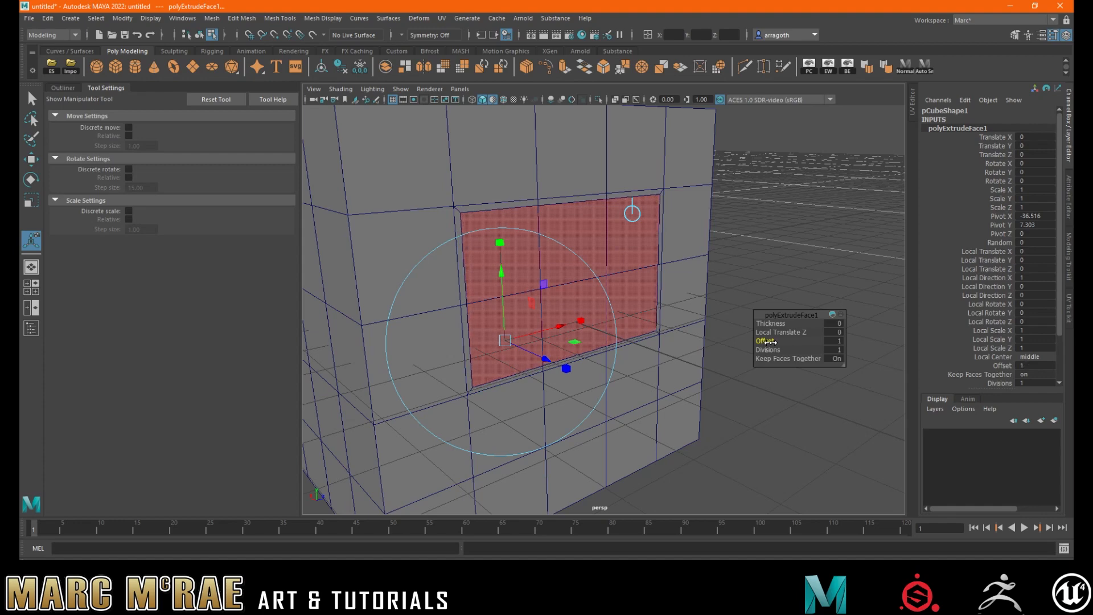
{"action": "left_click_drag", "start_coordinate": [782, 358], "coordinate": [726, 362]}
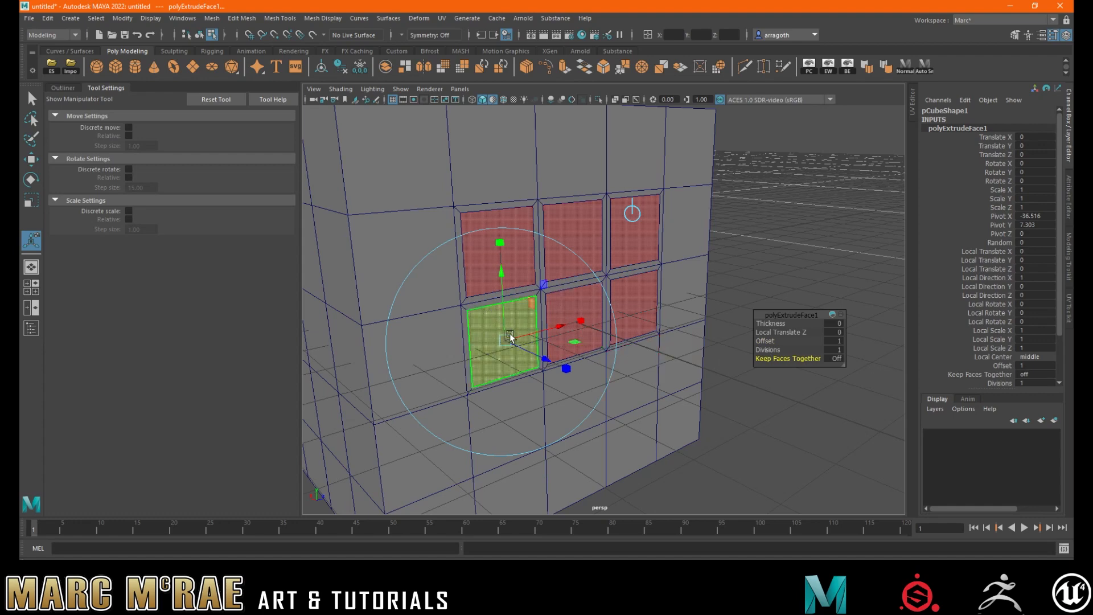
{"action": "left_click", "coordinate": [772, 358]}
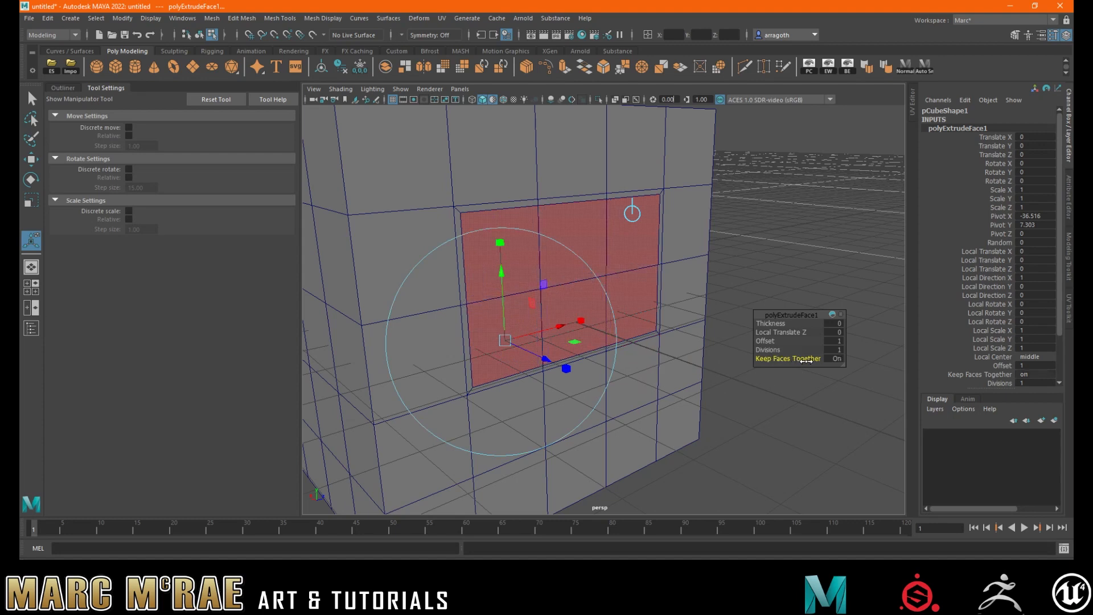
Step: Try a Thickness of 2 on the extrusion and adjust the extruded faces with the manipulator
{"action": "left_click_drag", "start_coordinate": [768, 323], "coordinate": [785, 323]}
{"action": "left_click_drag", "start_coordinate": [587, 319], "coordinate": [559, 329]}
{"action": "left_click", "coordinate": [633, 215]}
{"action": "left_click_drag", "start_coordinate": [575, 184], "coordinate": [576, 212]}
Step: Undo the extrusion and all of its adjustments
{"action": "key", "text": "ctrl+z"}
{"action": "key", "text": "ctrl+z"}
{"action": "key", "text": "ctrl+z"}
{"action": "key", "text": "ctrl+z"}
{"action": "key", "text": "ctrl+z"}
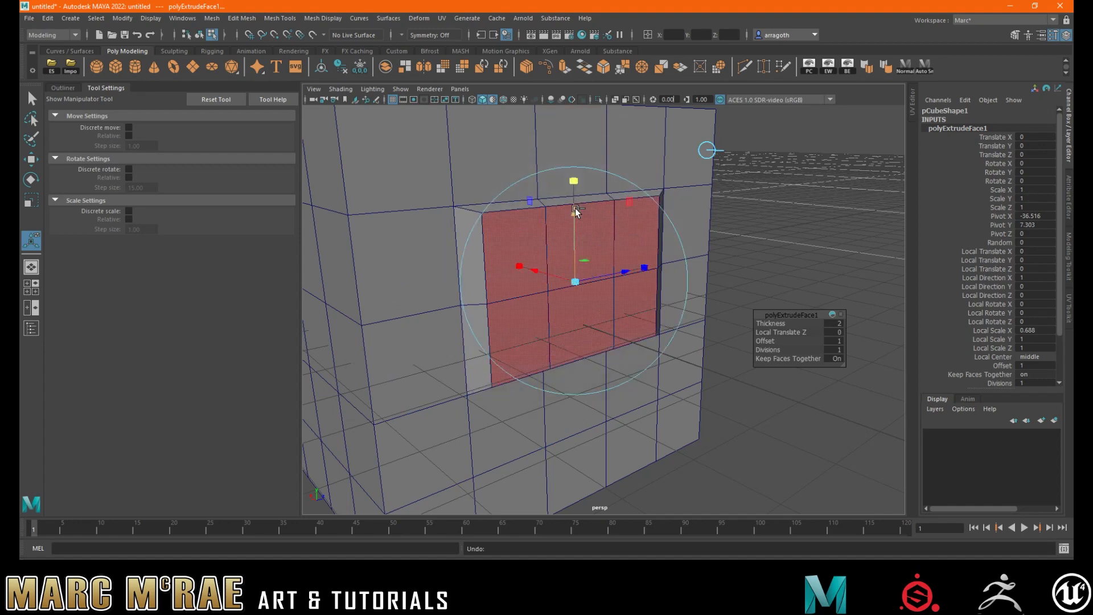
{"action": "key", "text": "ctrl+z"}
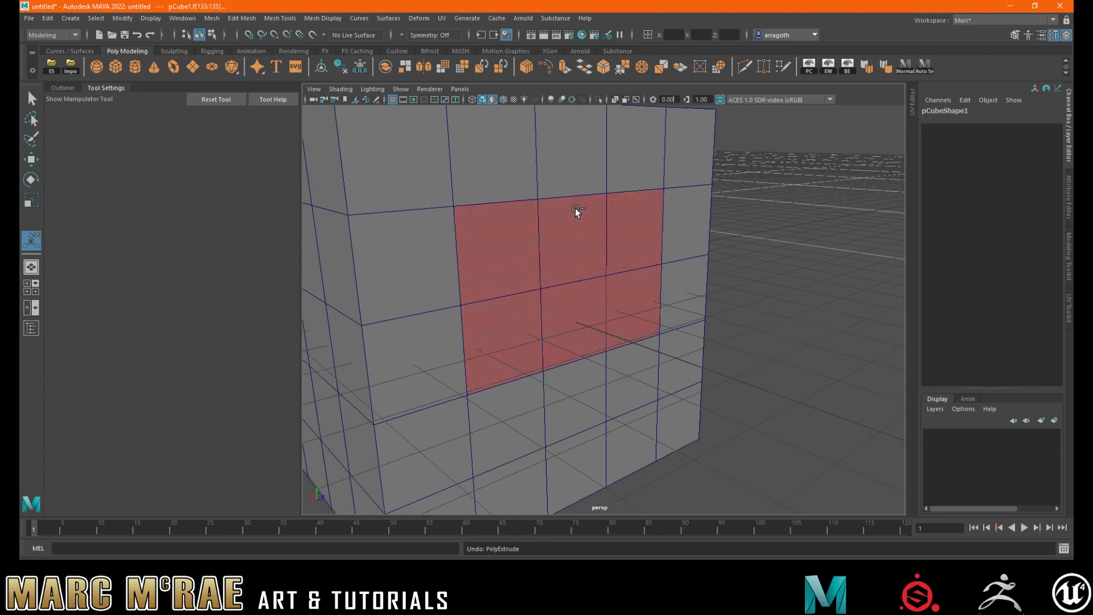
Step: Reselect the block of faces three wide and two high and extrude it straight outward with the Move tool
{"action": "left_click", "coordinate": [586, 248]}
{"action": "left_click", "coordinate": [521, 250]}
{"action": "left_click", "coordinate": [515, 322], "text": "shift"}
{"action": "left_click", "coordinate": [569, 316], "text": "shift"}
{"action": "left_click", "coordinate": [597, 242], "text": "shift"}
{"action": "left_click", "coordinate": [625, 239], "text": "shift"}
{"action": "left_click", "coordinate": [616, 291], "text": "shift"}
{"action": "left_click_drag", "start_coordinate": [599, 310], "coordinate": [608, 305], "text": "alt"}
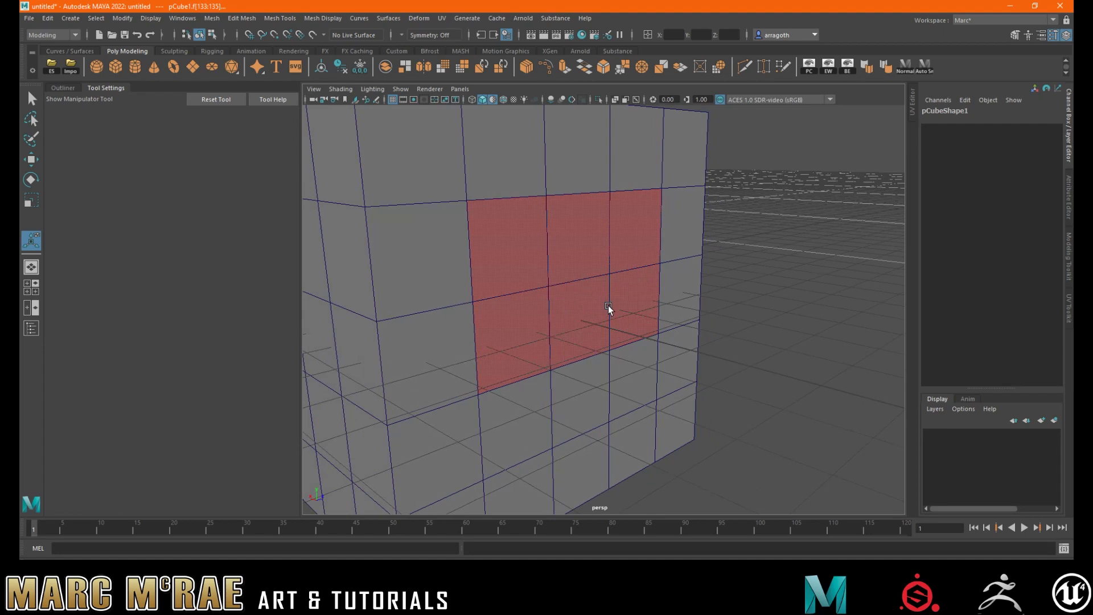
{"action": "key", "text": "w"}
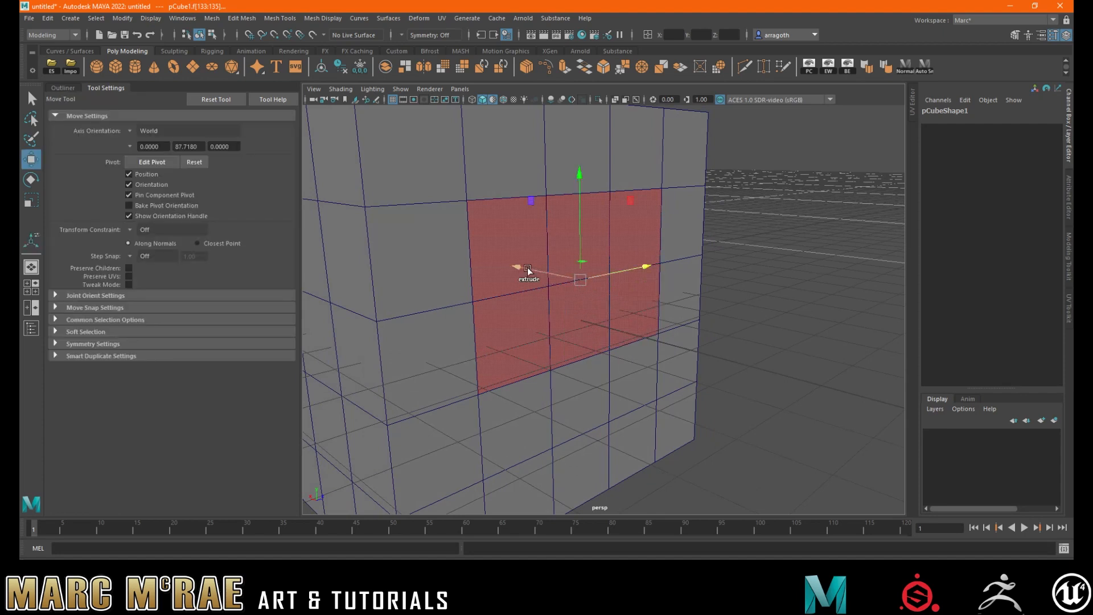
{"action": "left_click_drag", "start_coordinate": [522, 270], "coordinate": [581, 286], "text": "shift"}
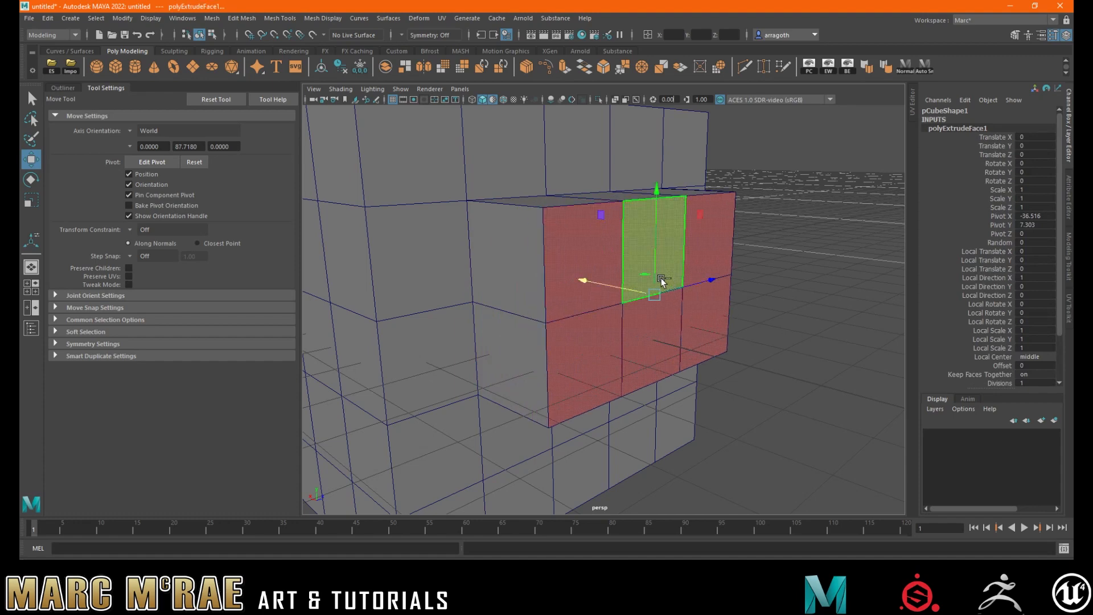
Step: Inset the extruded block's front faces with a scaled extrusion, and extrude them inward to form a recess with a thin rim
{"action": "key", "text": "r"}
{"action": "left_click_drag", "start_coordinate": [657, 291], "coordinate": [607, 311], "text": "shift"}
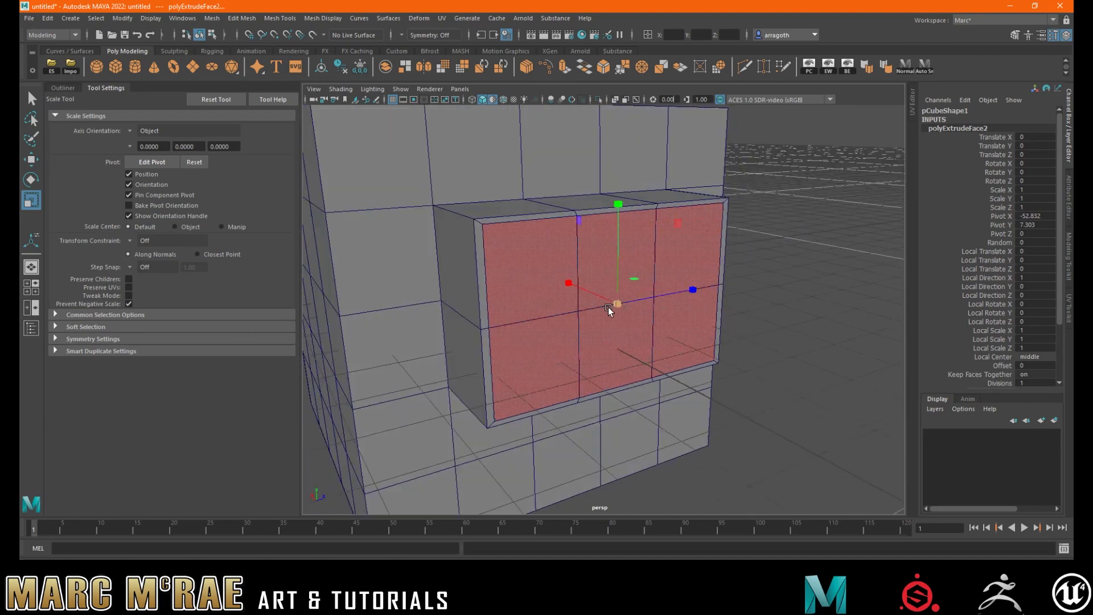
{"action": "right_click_drag", "start_coordinate": [608, 311], "coordinate": [676, 313], "text": "alt"}
{"action": "key", "text": "w"}
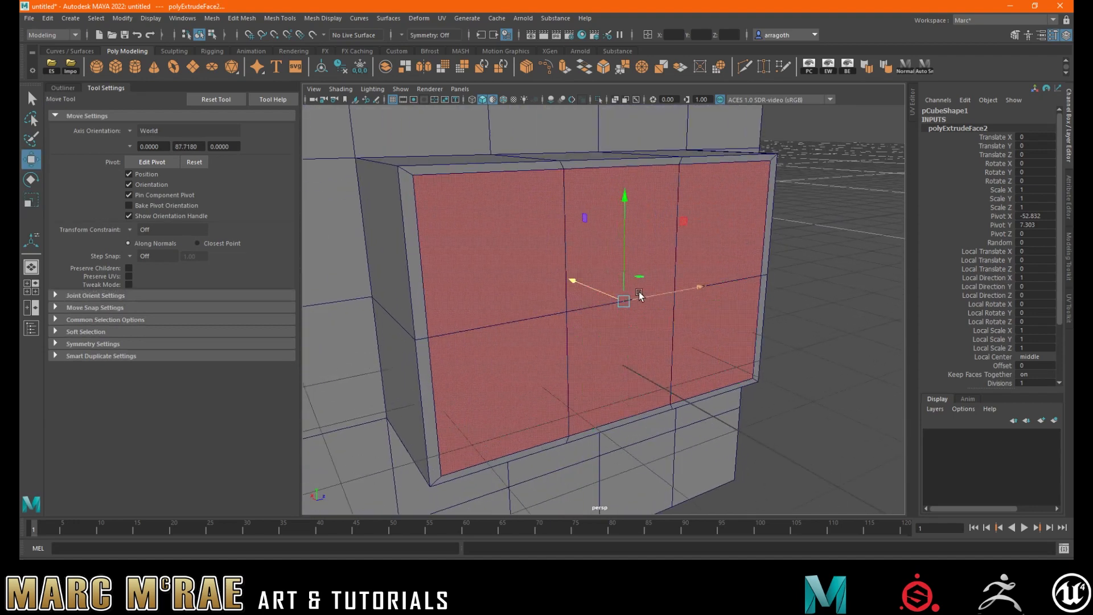
{"action": "left_click_drag", "start_coordinate": [575, 282], "coordinate": [546, 274], "text": "shift"}
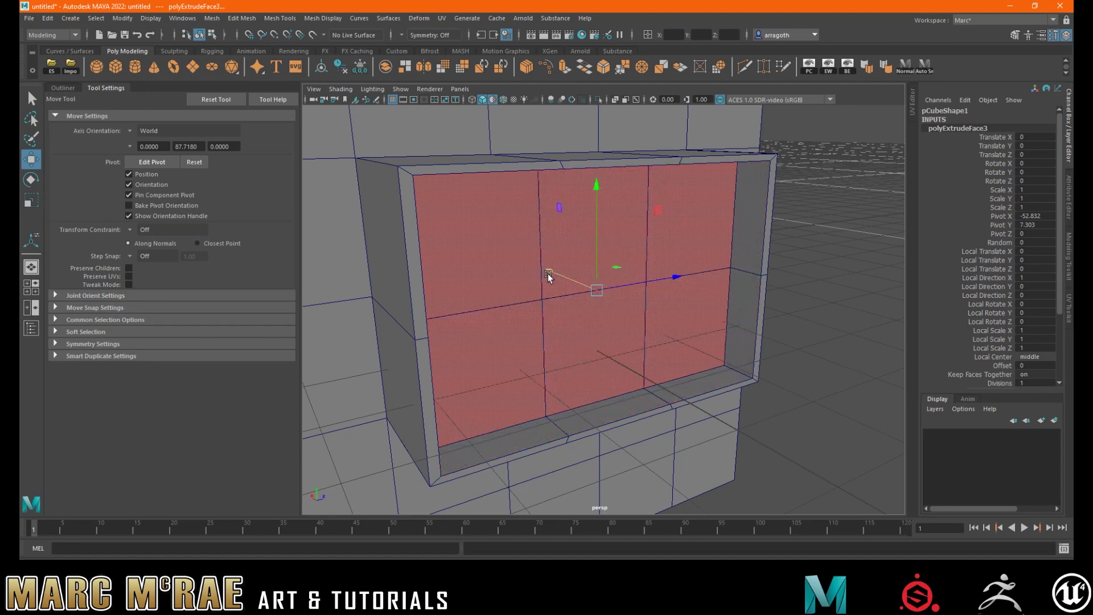
Step: Inset the recessed faces slightly with another scaled extrusion, and extrude them outward beyond the rim
{"action": "key", "text": "r"}
{"action": "left_click_drag", "start_coordinate": [593, 292], "coordinate": [617, 325], "text": "shift"}
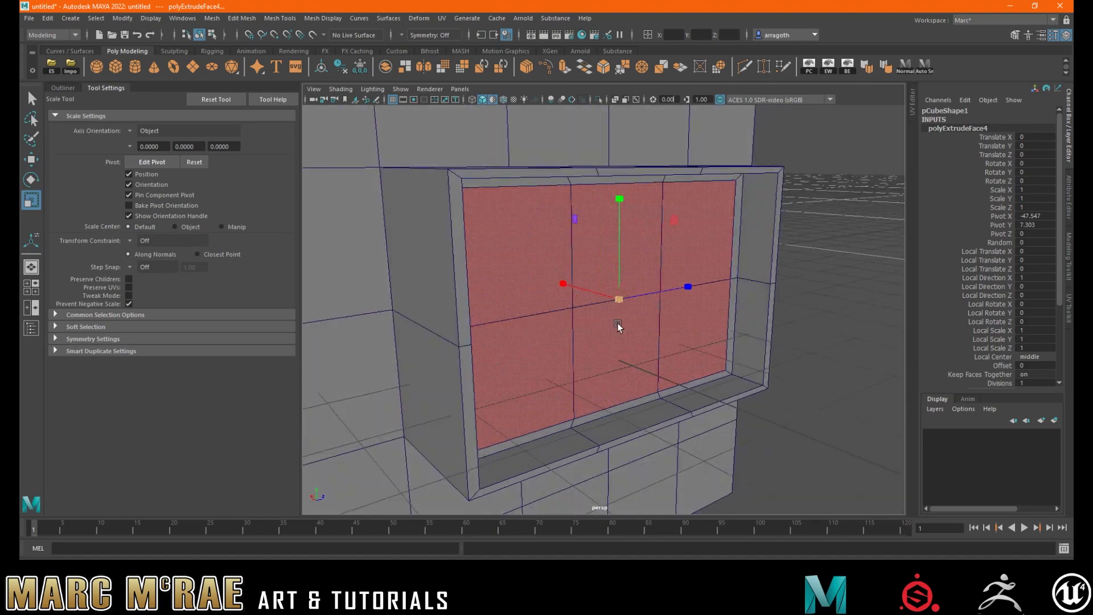
{"action": "key", "text": "w"}
{"action": "left_click_drag", "start_coordinate": [586, 292], "coordinate": [609, 306], "text": "shift"}
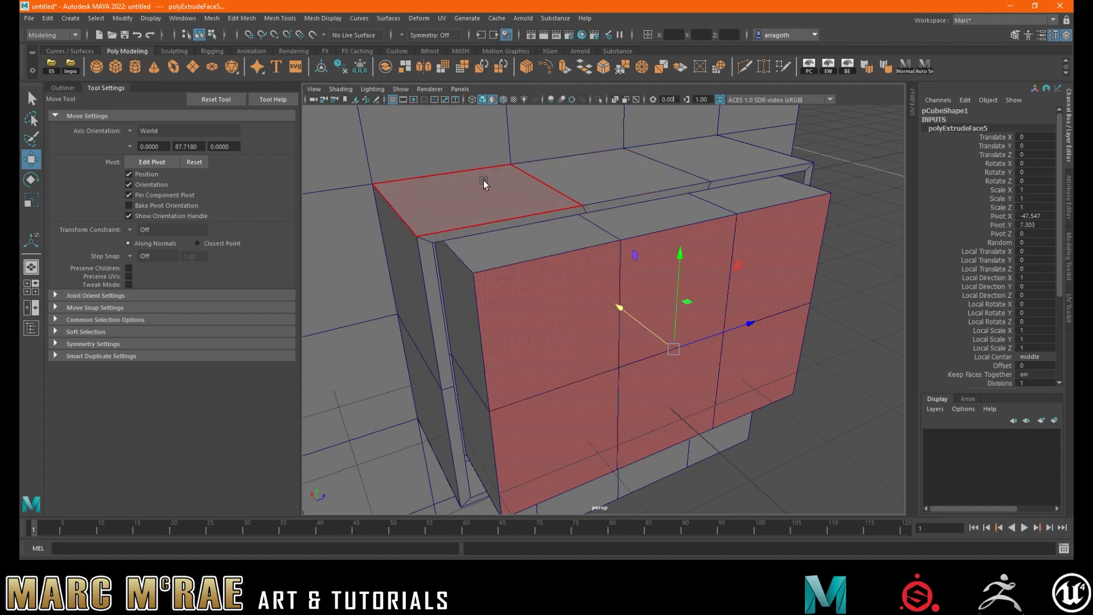
Step: Select the loop of faces around the outer sides of the extruded block and extract it as a separate mesh
{"action": "left_click_drag", "start_coordinate": [585, 251], "coordinate": [710, 283], "text": "alt"}
{"action": "mouse_move", "coordinate": [626, 259]}
{"action": "left_mouse_down", "text": "alt"}
{"action": "mouse_move", "coordinate": [532, 286]}
{"action": "mouse_move", "coordinate": [644, 282]}
{"action": "mouse_move", "coordinate": [646, 268]}
{"action": "left_mouse_up", "text": "alt"}
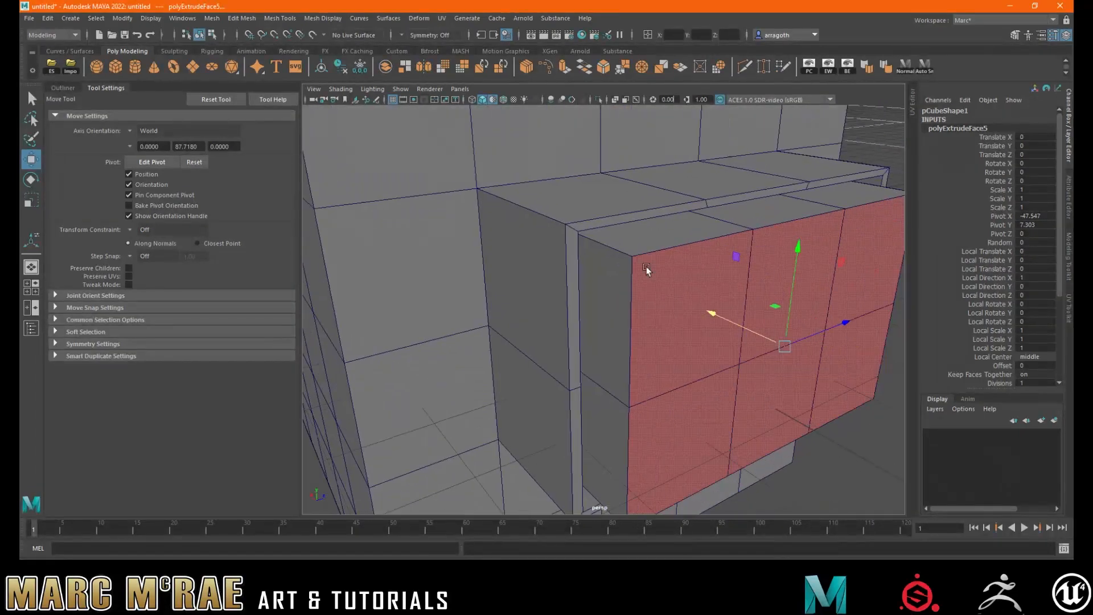
{"action": "right_click_drag", "start_coordinate": [646, 268], "coordinate": [621, 263], "text": "alt"}
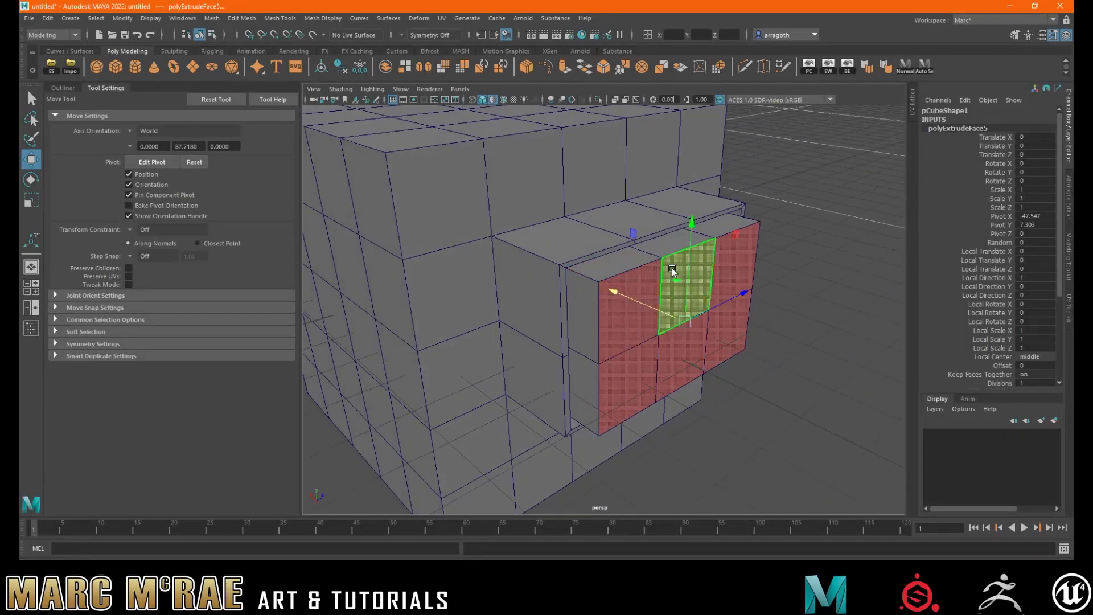
{"action": "left_click", "coordinate": [806, 216]}
{"action": "left_click", "coordinate": [620, 302]}
{"action": "left_click", "coordinate": [547, 249]}
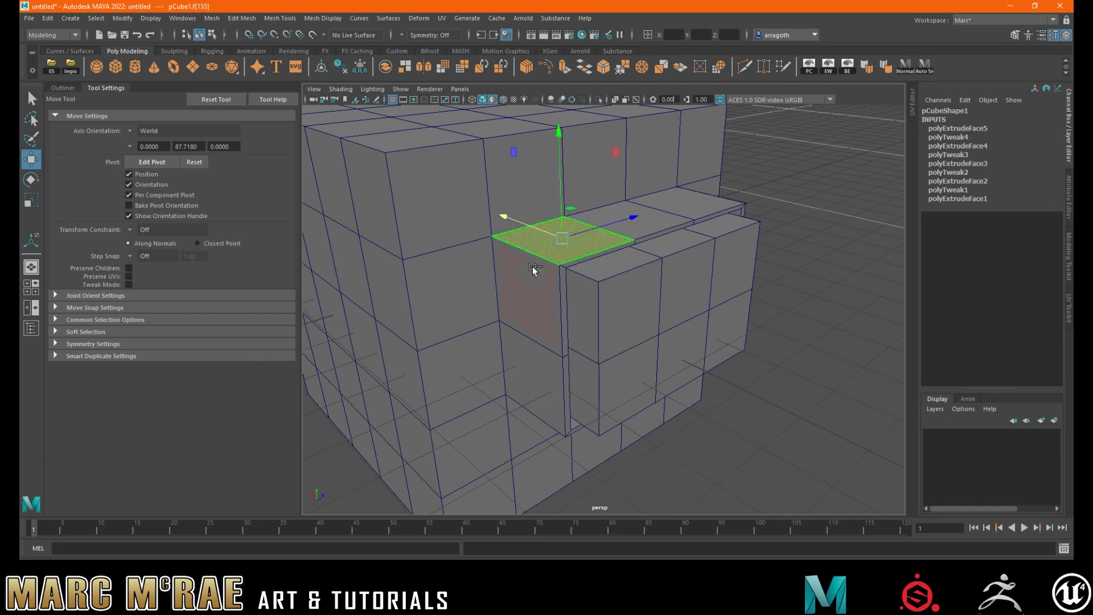
{"action": "double_click", "coordinate": [524, 276], "text": "shift"}
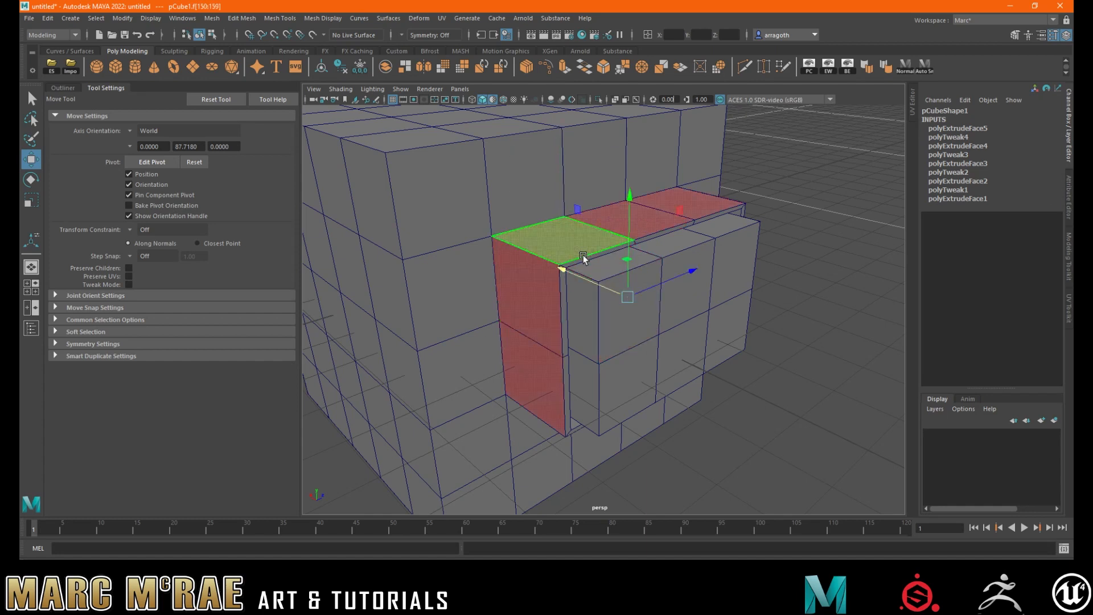
{"action": "left_click", "coordinate": [406, 65]}
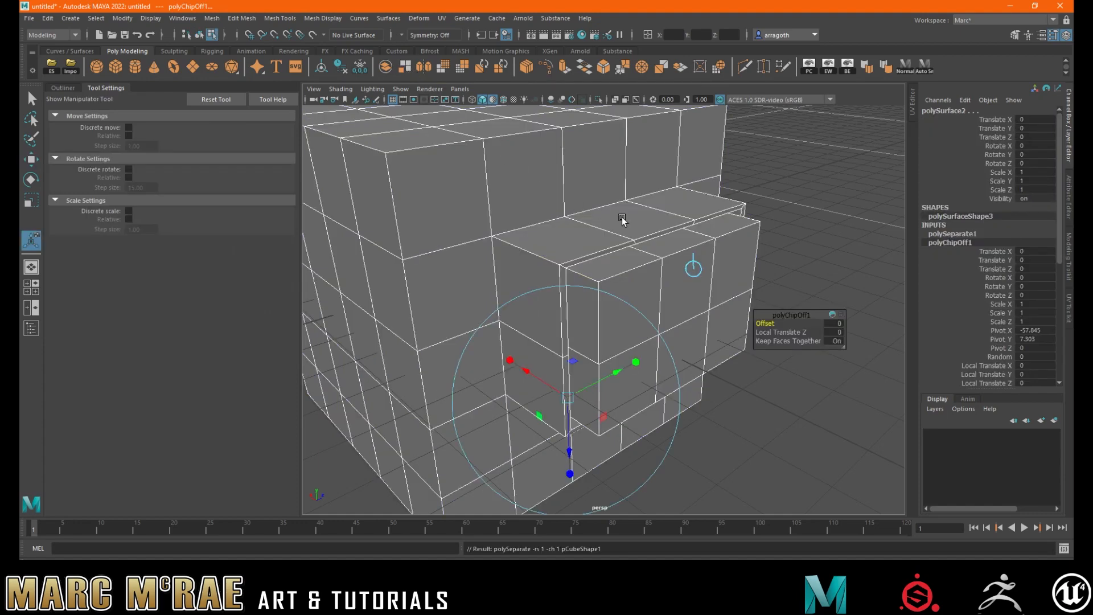
Step: Show the Outliner, expand pCube1, and select polySurface1 and polySurface2 in turn to examine the separated parts
{"action": "left_click", "coordinate": [70, 88]}
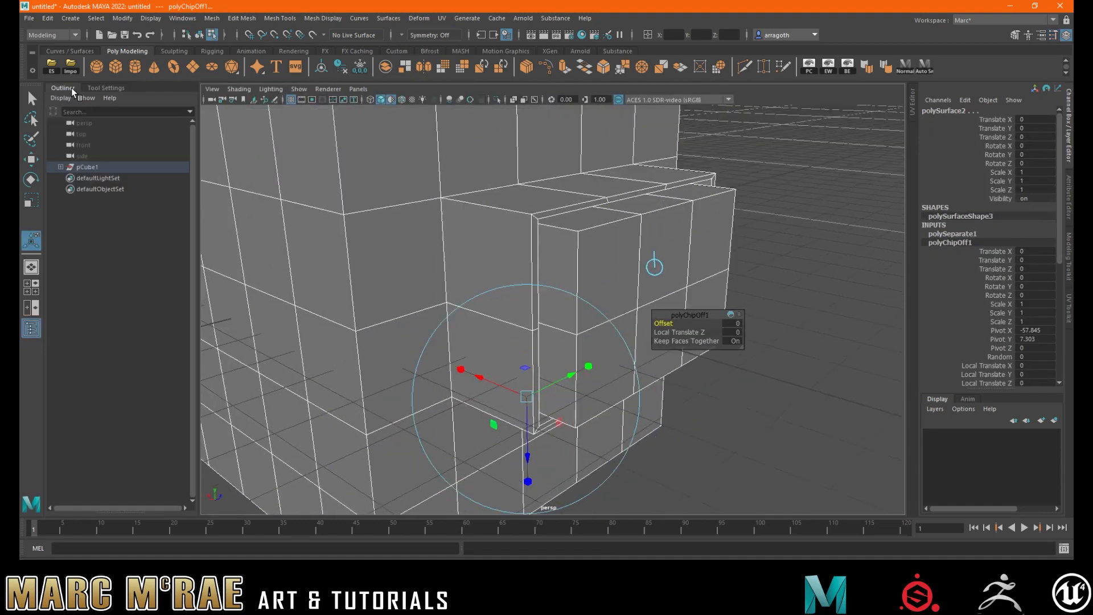
{"action": "left_click", "coordinate": [60, 167]}
{"action": "left_click", "coordinate": [90, 179]}
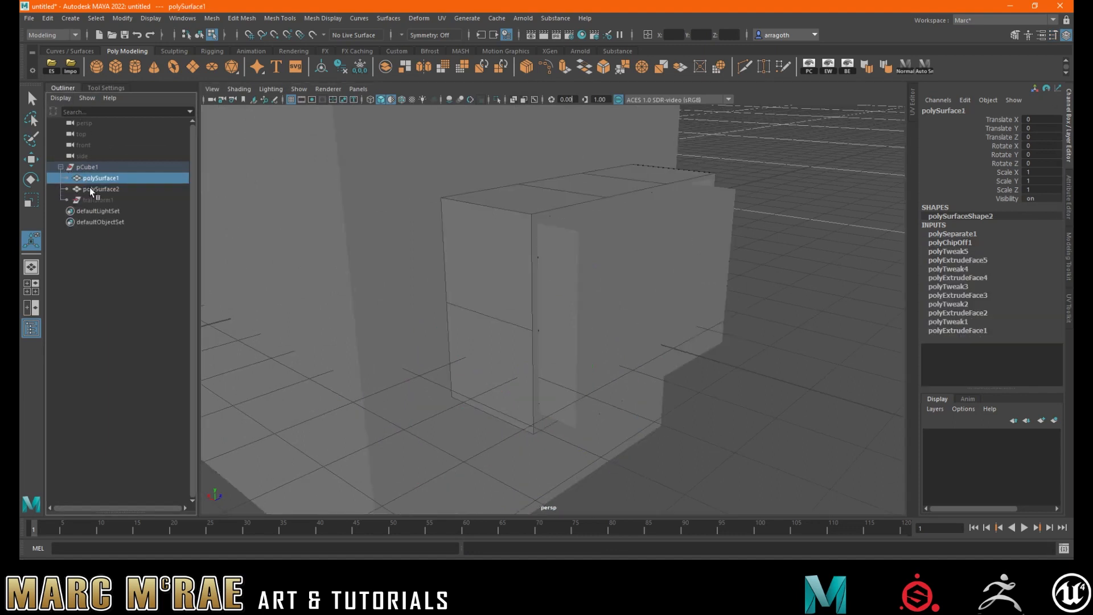
{"action": "left_click", "coordinate": [89, 189]}
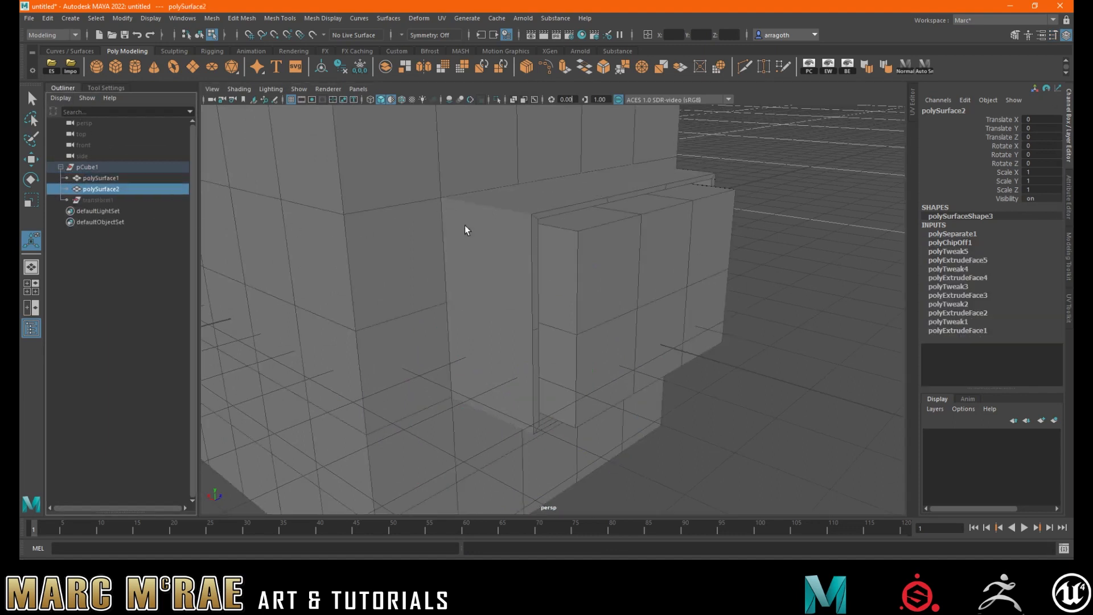
Step: Return to polySurface1, isolate it in the view to inspect the extracted band, and end the isolation
{"action": "key", "text": "ctrl+z"}
{"action": "key", "text": "ctrl+z"}
{"action": "right_click_drag", "start_coordinate": [488, 211], "coordinate": [546, 196]}
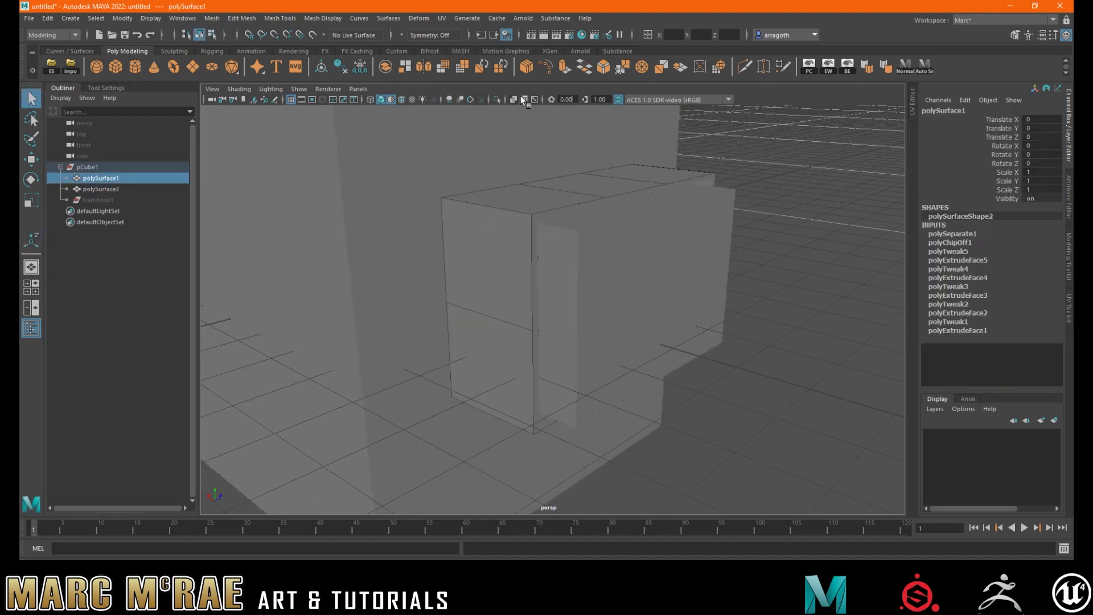
{"action": "left_click", "coordinate": [495, 100]}
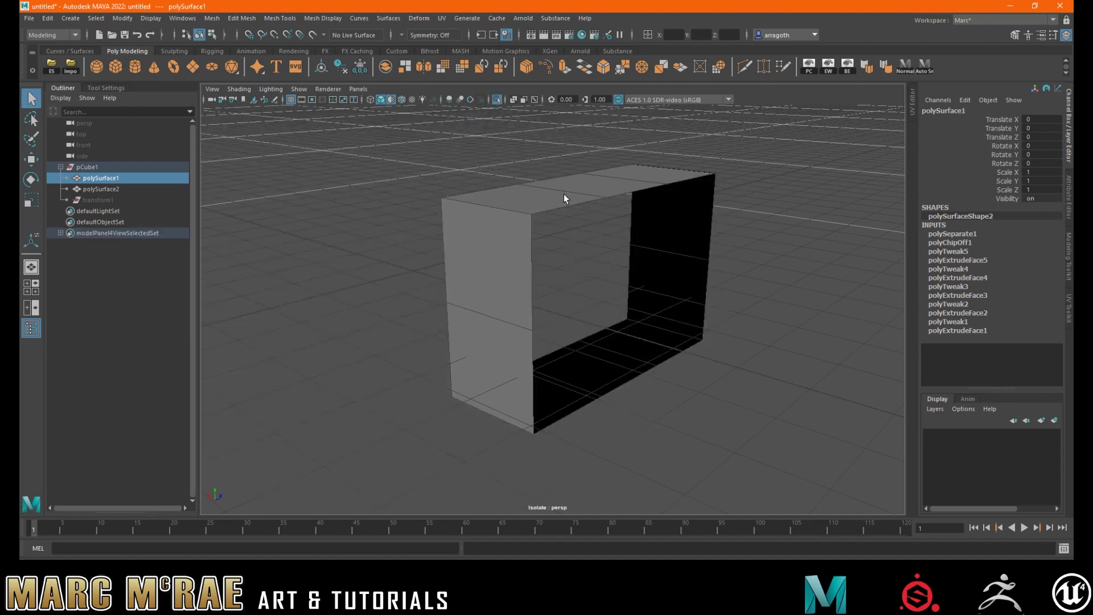
{"action": "left_click", "coordinate": [498, 100]}
{"action": "left_click_drag", "start_coordinate": [568, 149], "coordinate": [561, 186], "text": "alt"}
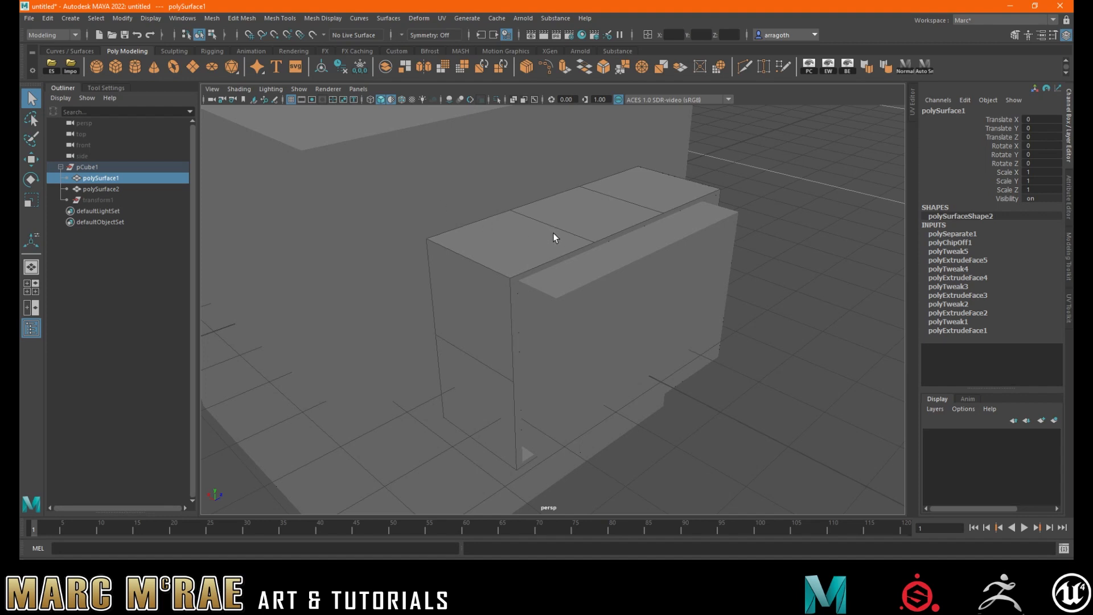
Step: Undo the extraction of the face band from the cube
{"action": "key", "text": "ctrl+z"}
{"action": "key", "text": "ctrl+z"}
{"action": "key", "text": "ctrl+z"}
{"action": "key", "text": "ctrl+z"}
{"action": "key", "text": "ctrl+z"}
{"action": "key", "text": "ctrl+z"}
{"action": "key", "text": "ctrl+z"}
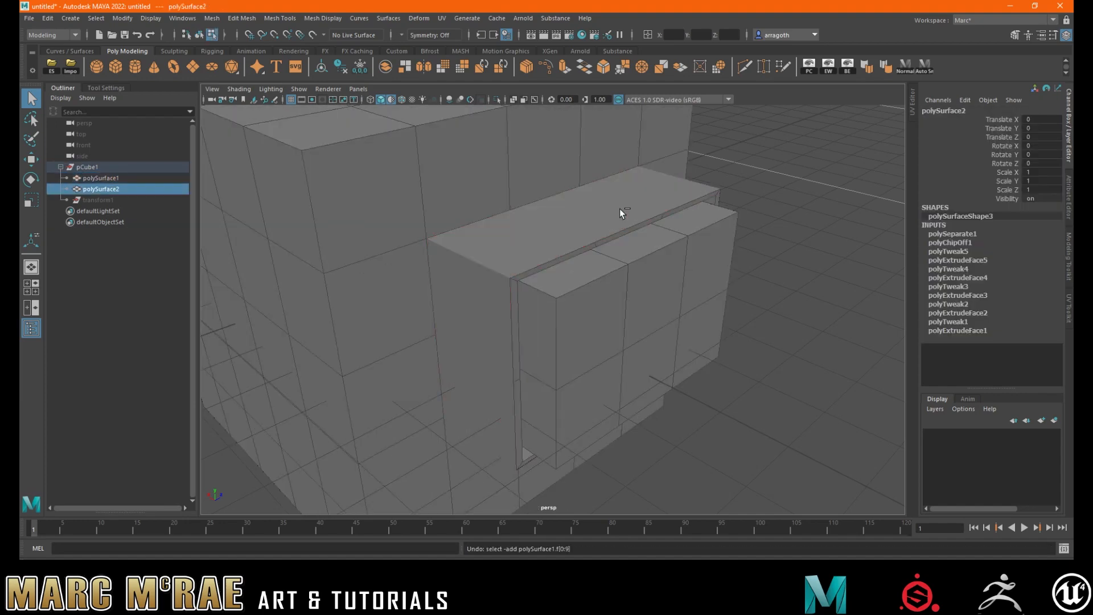
Step: Select the loop of faces around the outer sides of the extruded block on pCube1
{"action": "left_click", "coordinate": [584, 217]}
{"action": "double_click", "coordinate": [528, 244]}
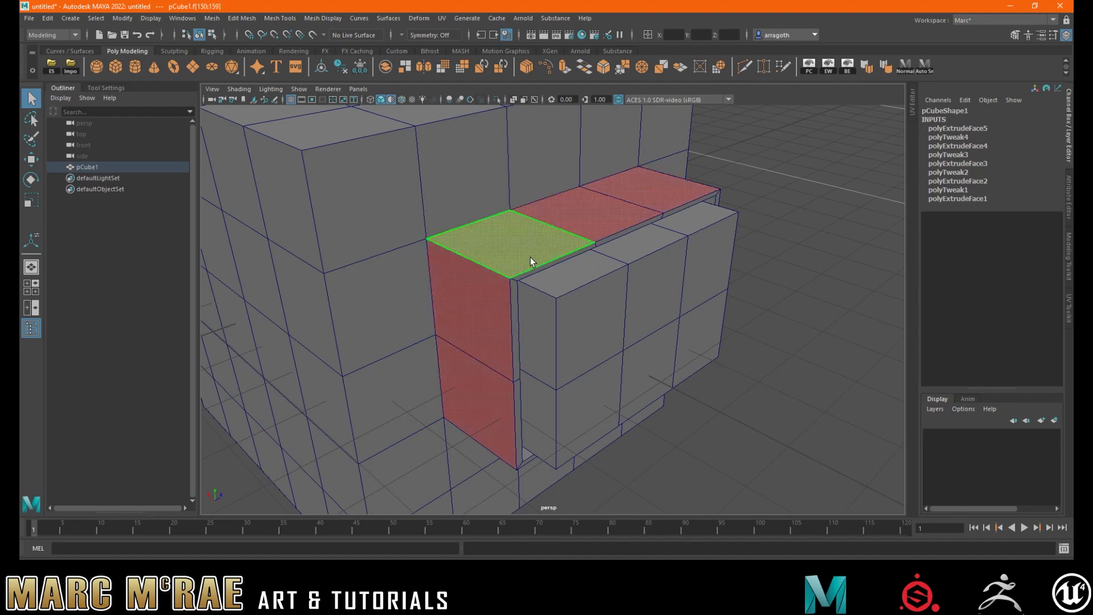
{"action": "left_click_drag", "start_coordinate": [522, 259], "coordinate": [578, 227], "text": "alt"}
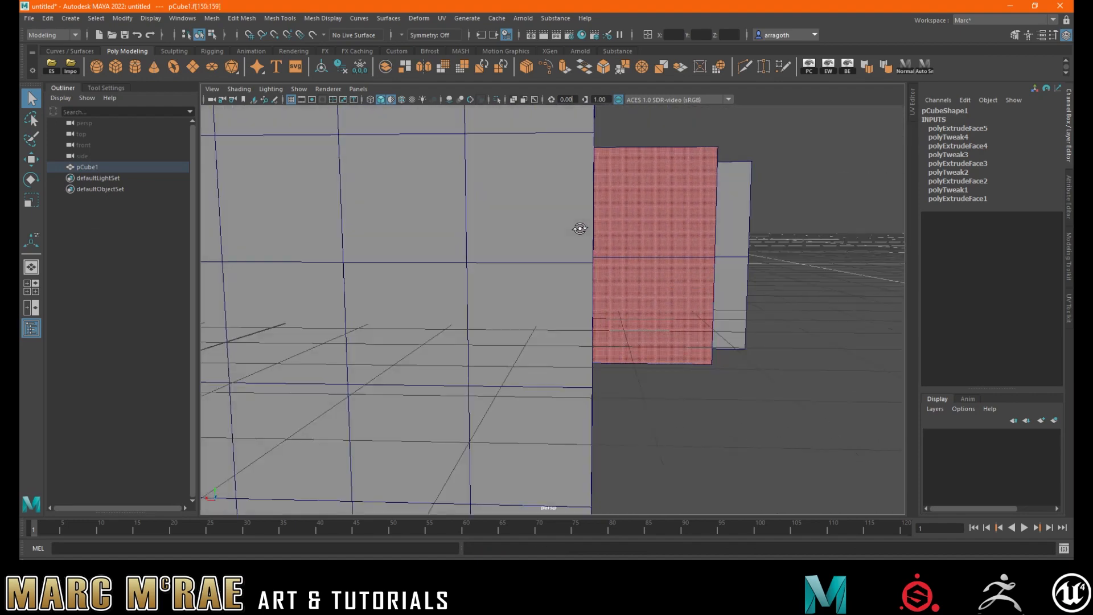
Step: Turn off camera-based selection for the marquee and select all faces of the extruded block, including those facing away
{"action": "left_click", "coordinate": [812, 427]}
{"action": "left_click_drag", "start_coordinate": [812, 427], "coordinate": [620, 124]}
{"action": "left_click_drag", "start_coordinate": [720, 186], "coordinate": [524, 225], "text": "alt"}
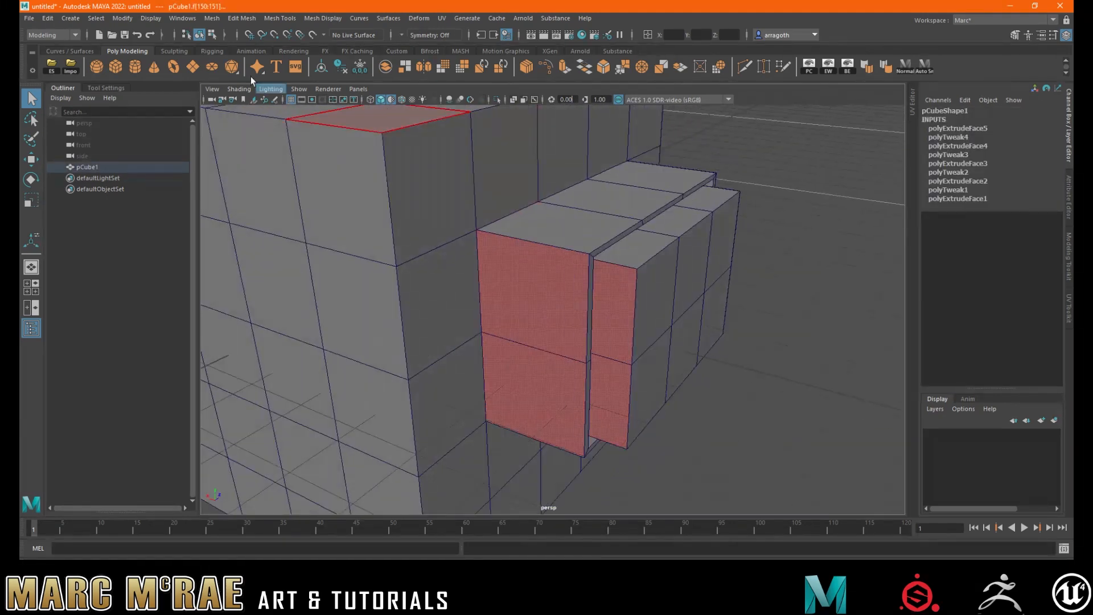
{"action": "left_click", "coordinate": [102, 88]}
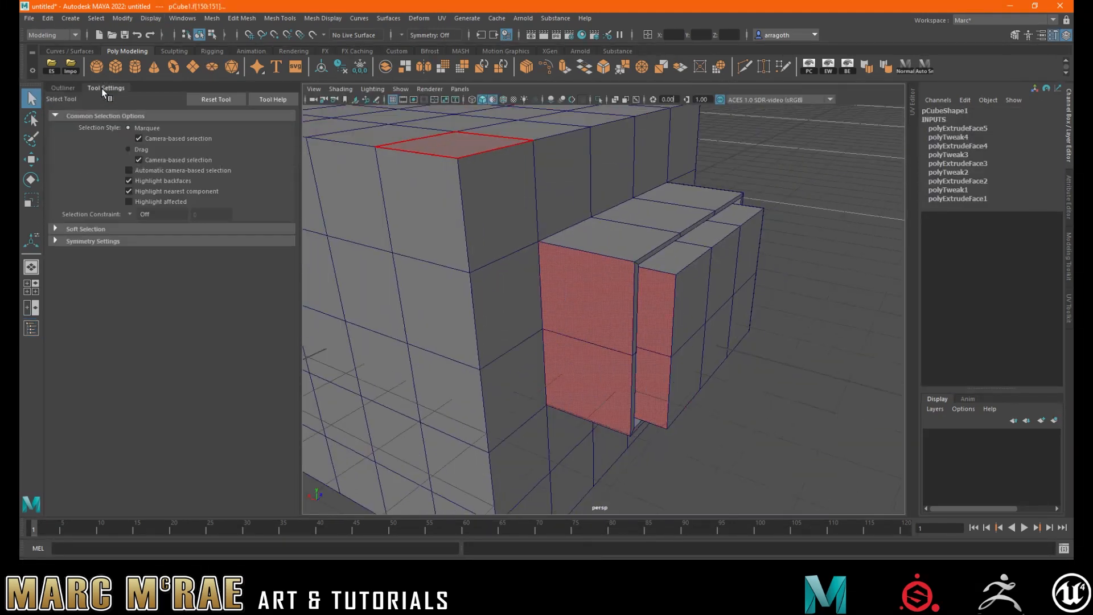
{"action": "left_click_drag", "start_coordinate": [626, 256], "coordinate": [664, 254], "text": "alt"}
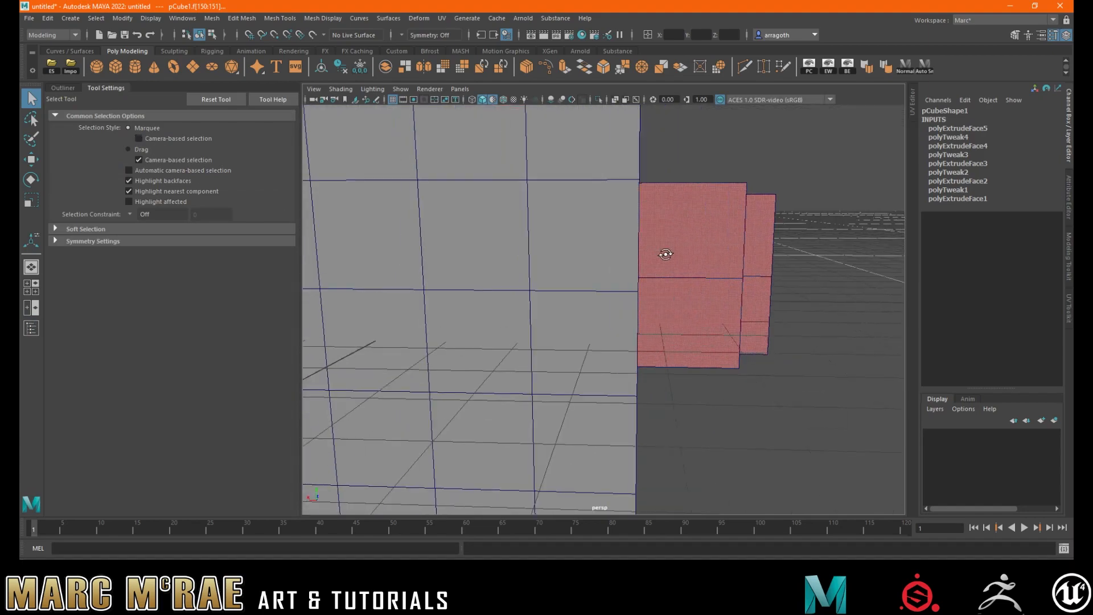
{"action": "left_click_drag", "start_coordinate": [832, 432], "coordinate": [678, 135]}
{"action": "left_click_drag", "start_coordinate": [655, 228], "coordinate": [715, 240], "text": "alt"}
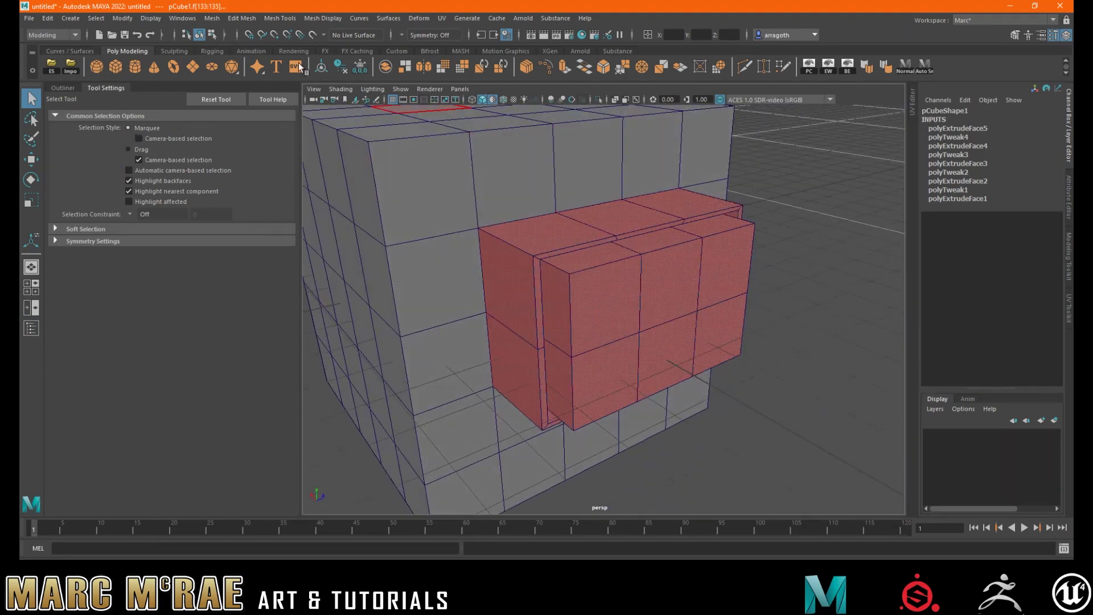
Step: Extract the selected block faces with Separate extracted faces off and an offset of 0, and check the Outliner
{"action": "left_click", "coordinate": [241, 18]}
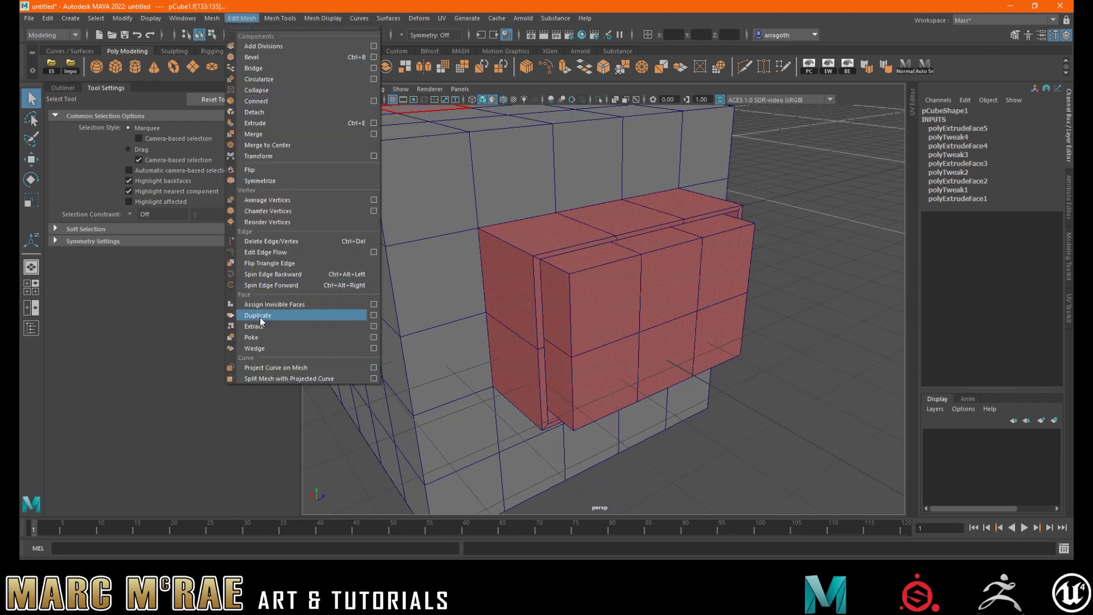
{"action": "left_click", "coordinate": [374, 327]}
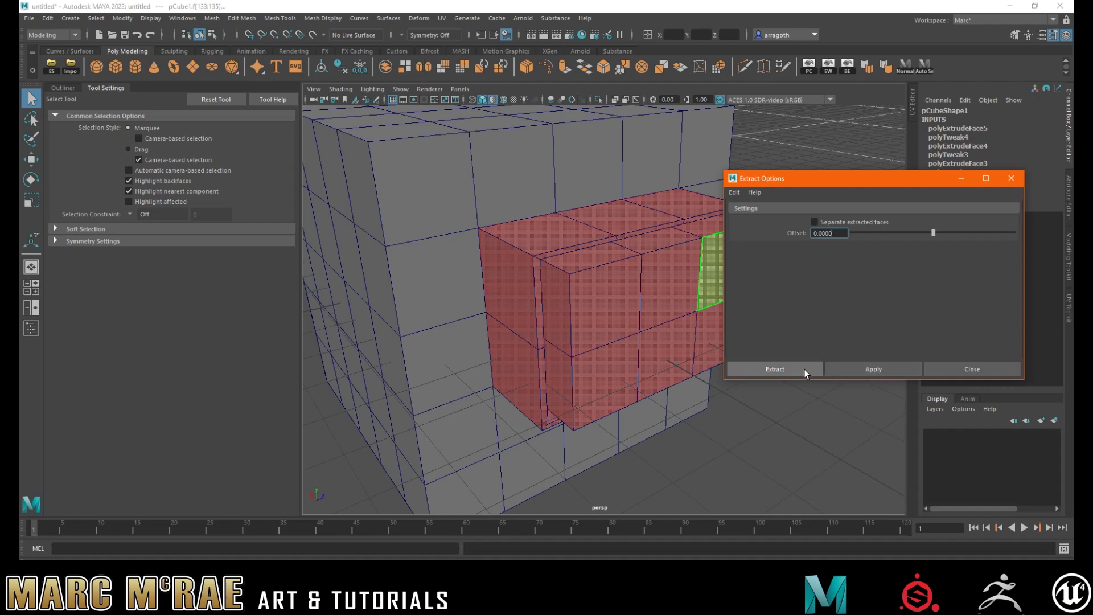
{"action": "left_click", "coordinate": [848, 371]}
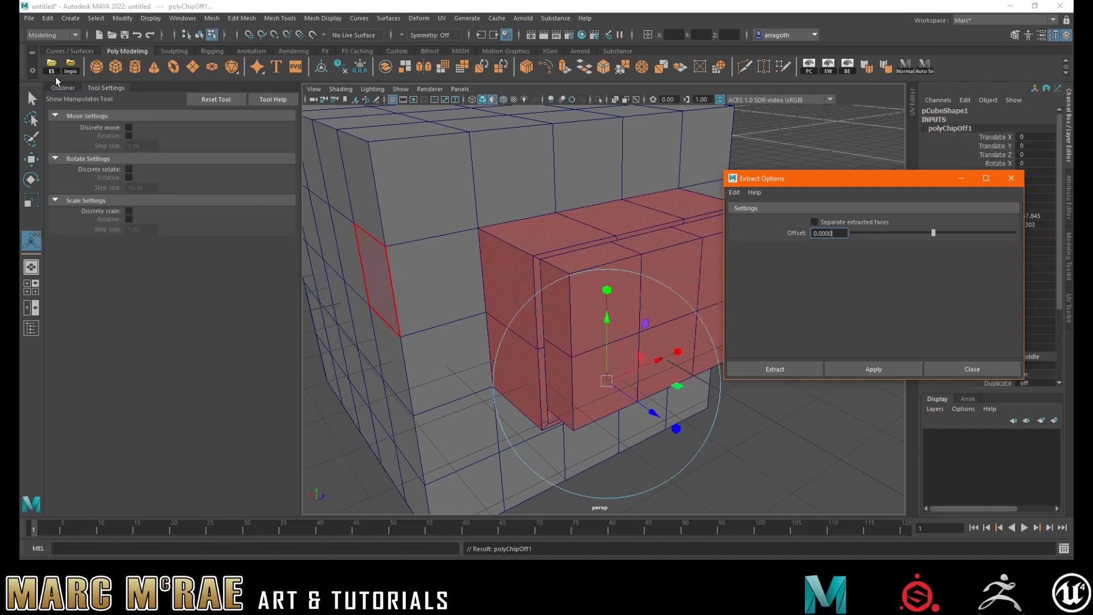
{"action": "left_click", "coordinate": [61, 88]}
{"action": "left_click_drag", "start_coordinate": [280, 177], "coordinate": [666, 403], "text": "alt"}
Step: Undo the extraction, close its options, and undo the earlier extrusions back to the six selected faces on the plain cube
{"action": "key", "text": "ctrl+z"}
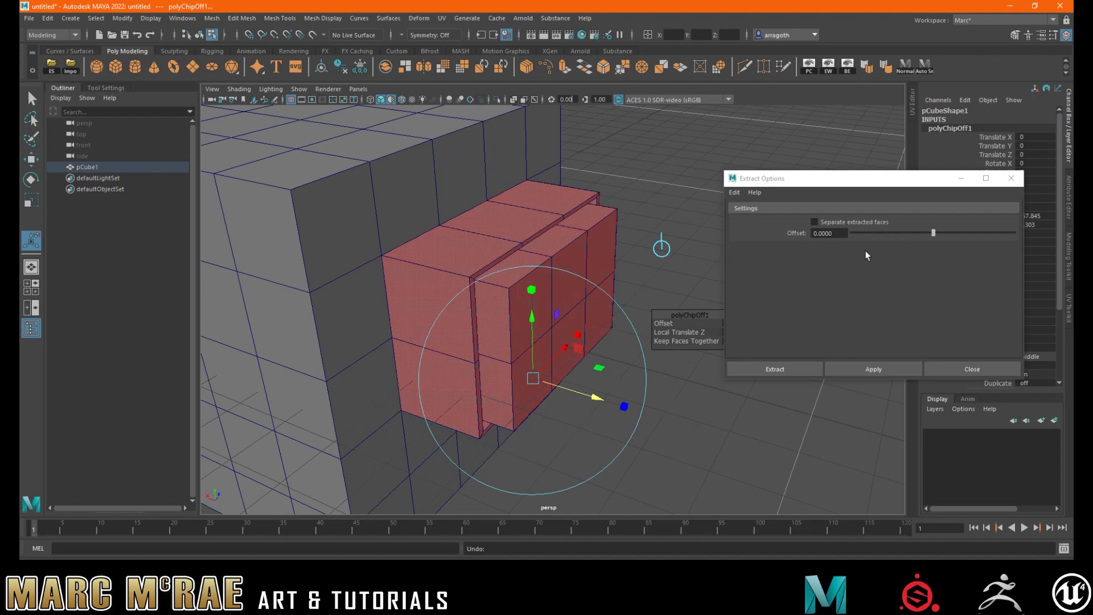
{"action": "left_click", "coordinate": [1014, 178]}
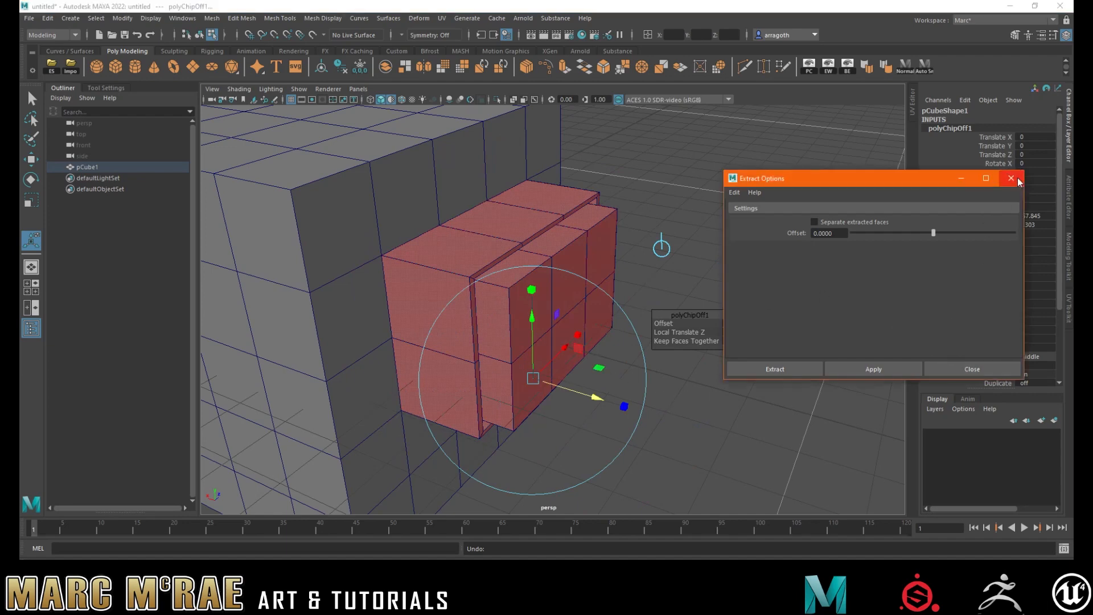
{"action": "key", "text": "ctrl+z"}
{"action": "key", "text": "ctrl+z"}
{"action": "key", "text": "ctrl+z"}
{"action": "key", "text": "ctrl+z"}
{"action": "key", "text": "ctrl+z"}
{"action": "key", "text": "ctrl+z"}
{"action": "key", "text": "ctrl+z"}
{"action": "key", "text": "ctrl+z"}
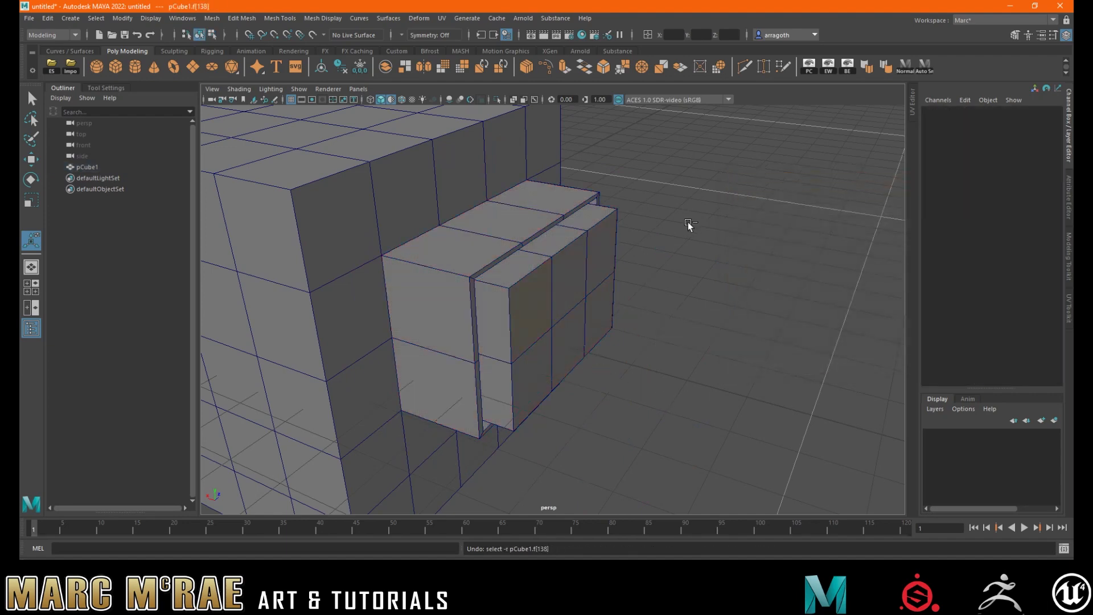
{"action": "key", "text": "ctrl+z"}
{"action": "key", "text": "ctrl+z"}
{"action": "key", "text": "ctrl+z"}
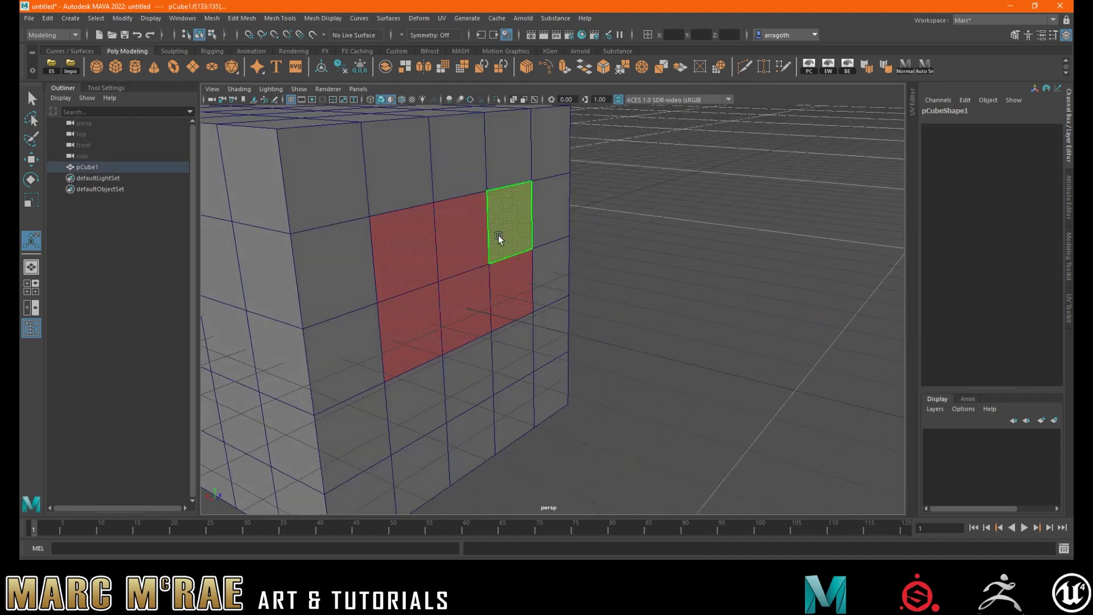
Step: Extrude the six selected faces outward from the cube's side into a single block
{"action": "key", "text": "w"}
{"action": "left_click_drag", "start_coordinate": [424, 261], "coordinate": [504, 263], "text": "shift"}
{"action": "middle_click_drag", "start_coordinate": [505, 260], "coordinate": [580, 266], "text": "alt"}
Step: Marquee-select all faces of the new extruded block in face mode
{"action": "right_click_drag", "start_coordinate": [698, 192], "coordinate": [696, 221]}
{"action": "left_click_drag", "start_coordinate": [706, 296], "coordinate": [806, 285], "text": "alt"}
{"action": "left_click_drag", "start_coordinate": [794, 437], "coordinate": [657, 141]}
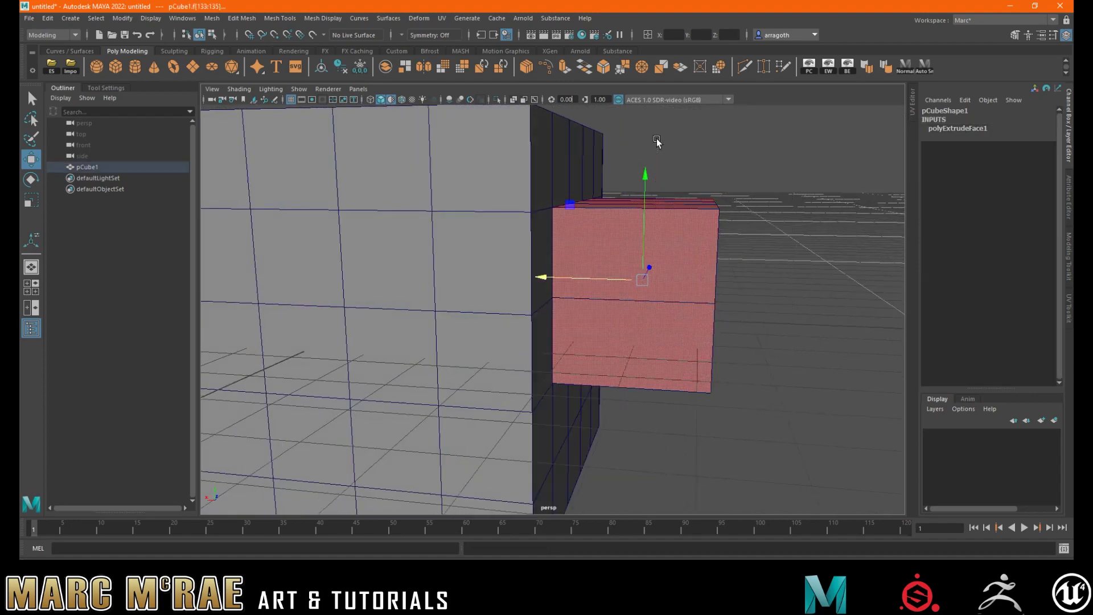
{"action": "left_click", "coordinate": [787, 351]}
{"action": "left_click_drag", "start_coordinate": [820, 457], "coordinate": [646, 195]}
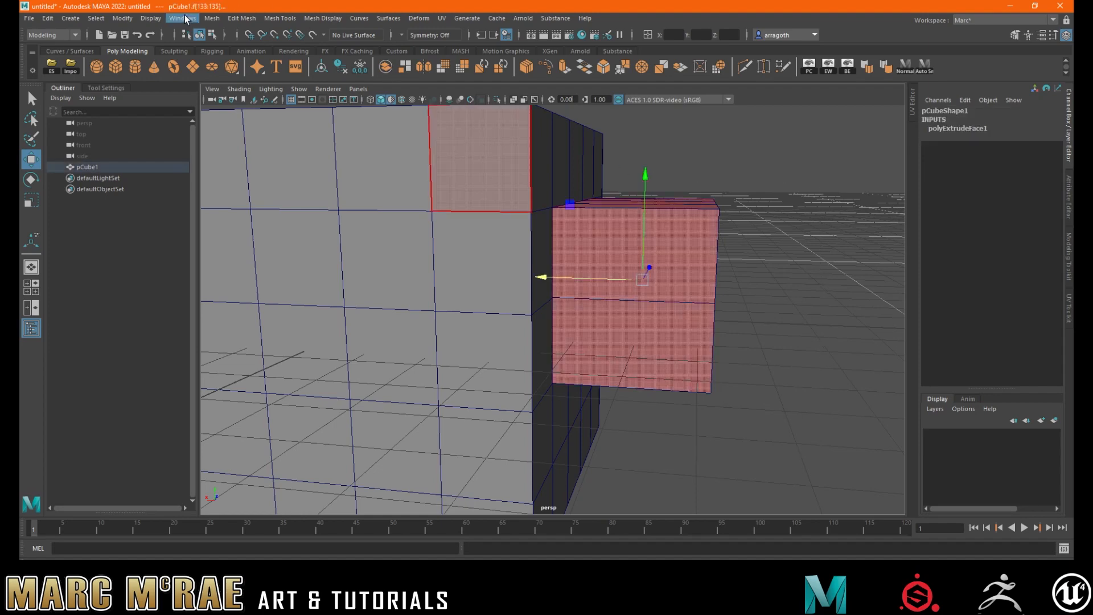
{"action": "mouse_move", "coordinate": [555, 159]}
{"action": "left_mouse_down", "text": "alt"}
{"action": "mouse_move", "coordinate": [596, 160]}
{"action": "mouse_move", "coordinate": [560, 155]}
{"action": "left_mouse_up", "text": "alt"}
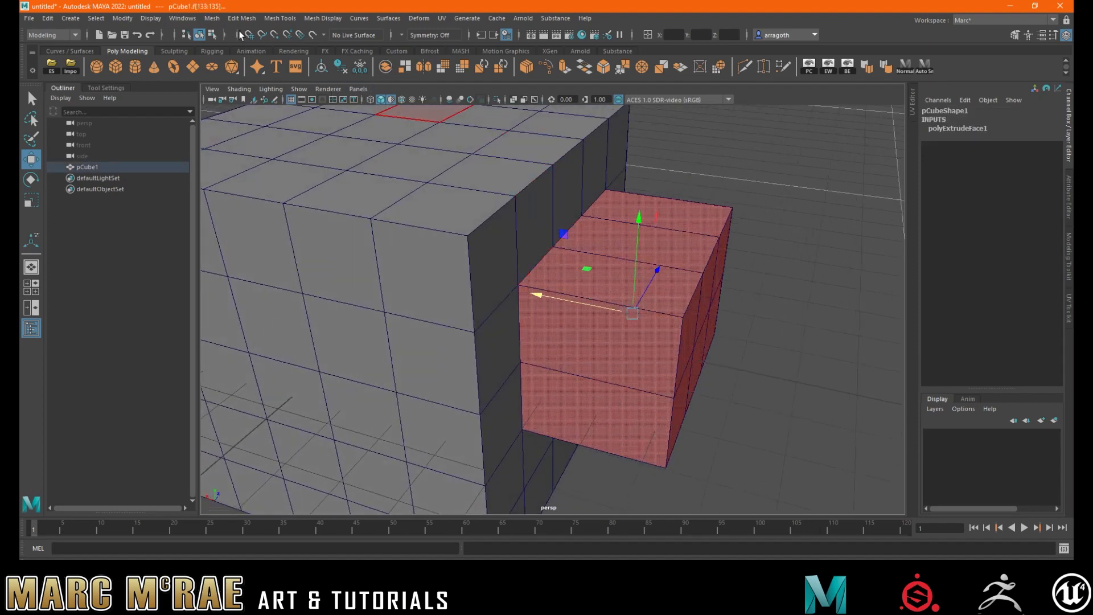
{"action": "scroll", "coordinate": [453, 190], "scroll_direction": "down", "scroll_amount": 5}
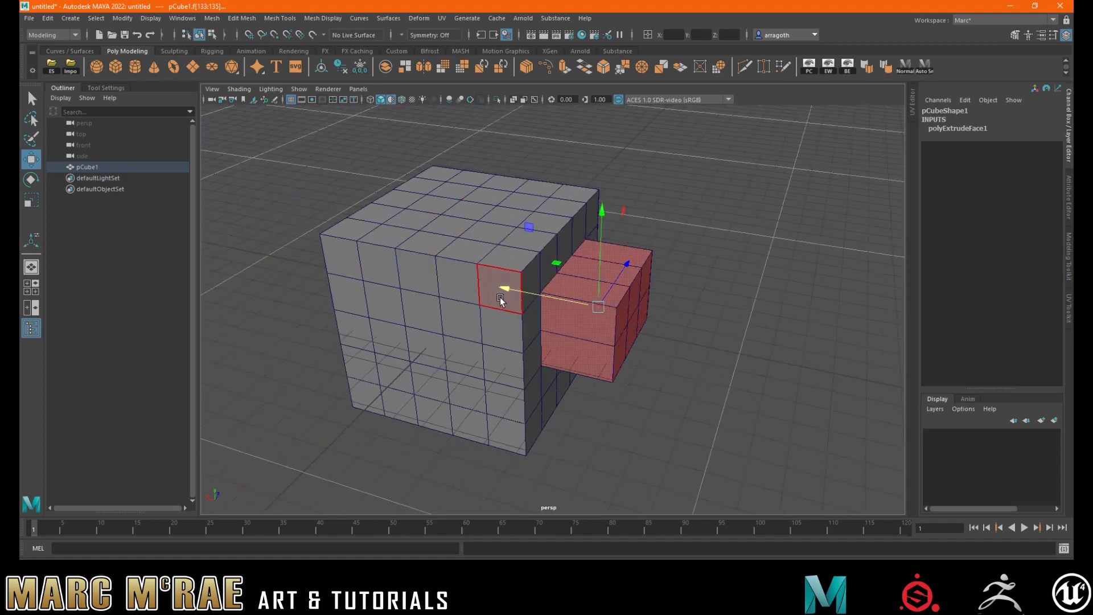
{"action": "left_click_drag", "start_coordinate": [608, 319], "coordinate": [589, 286], "text": "alt"}
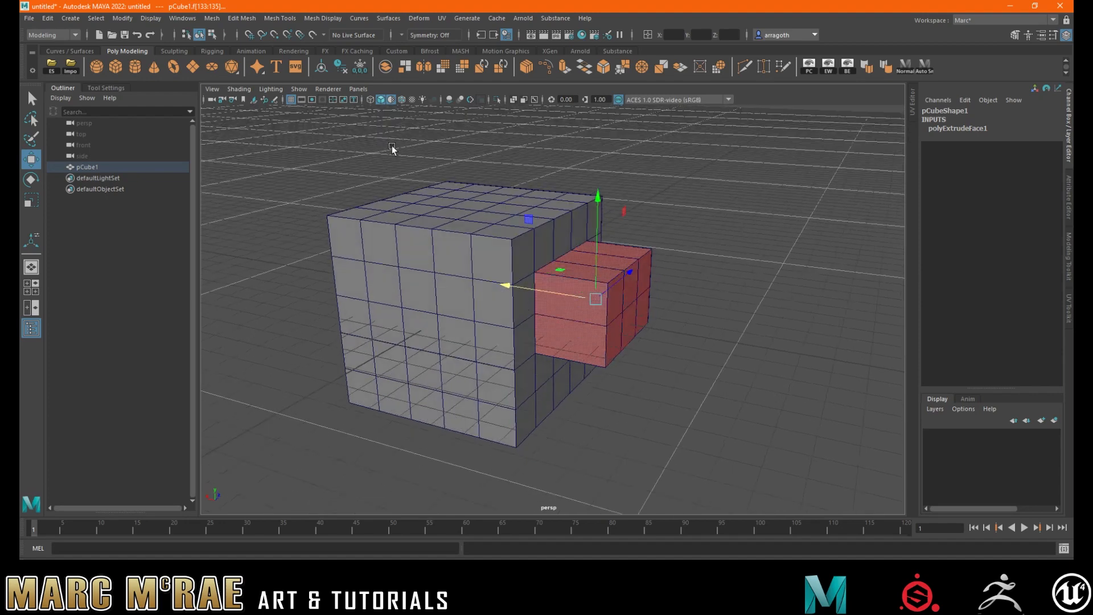
Step: Duplicate the selected block faces with Separate duplicated faces on and an offset of 0
{"action": "left_click", "coordinate": [208, 19]}
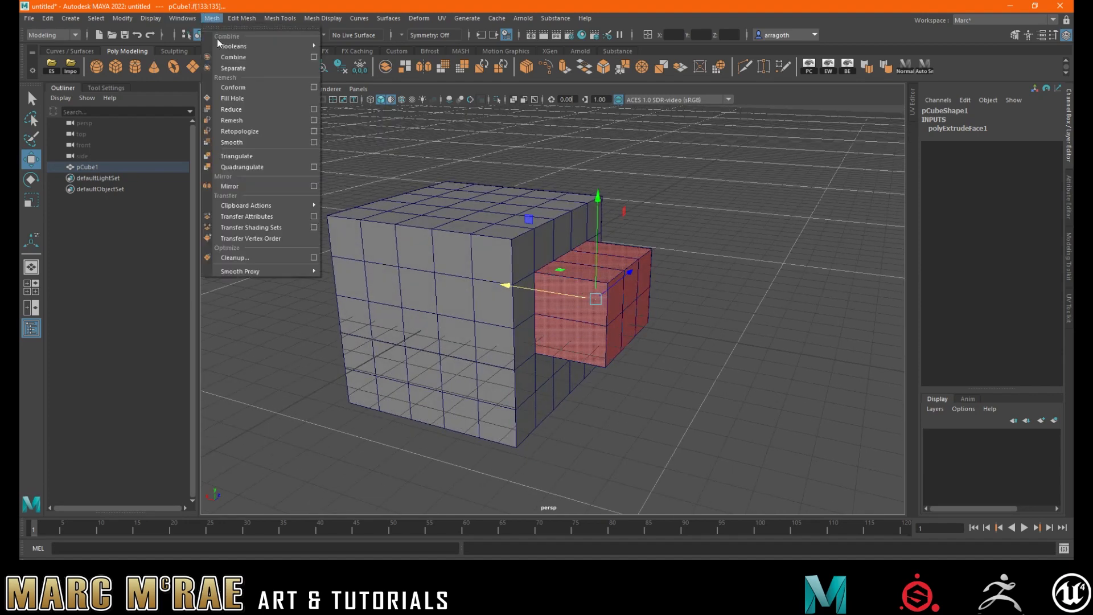
{"action": "mouse_move", "coordinate": [234, 18]}
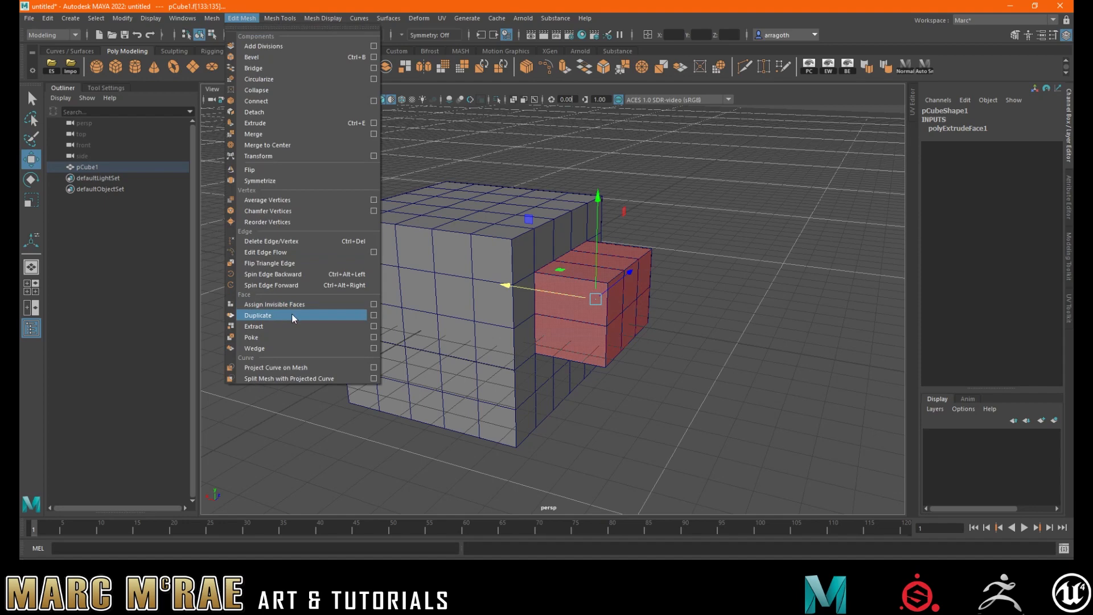
{"action": "left_click", "coordinate": [373, 315]}
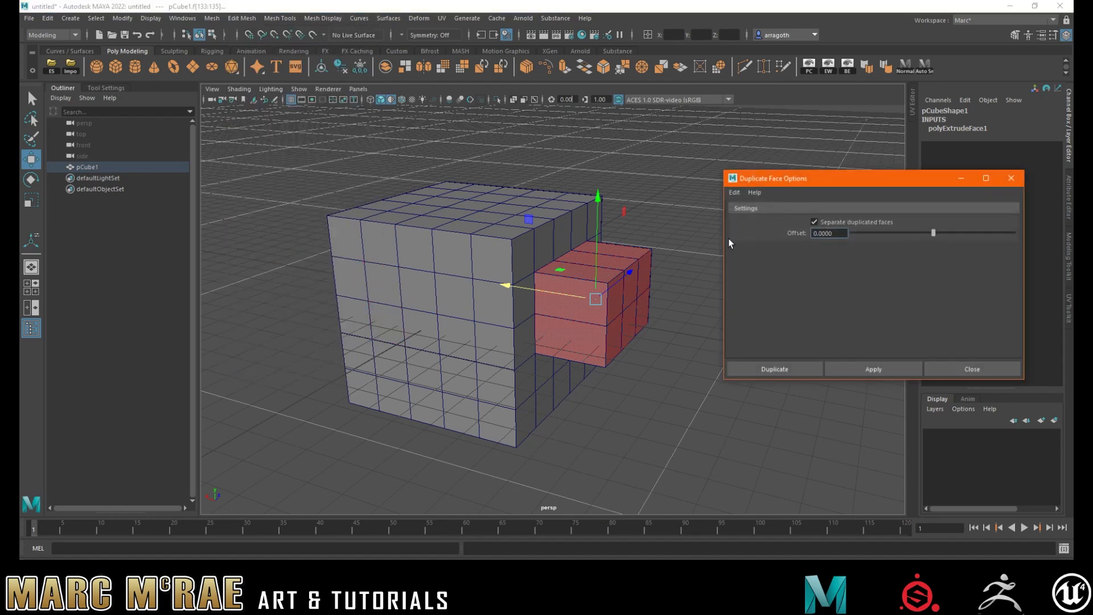
{"action": "left_click", "coordinate": [782, 369]}
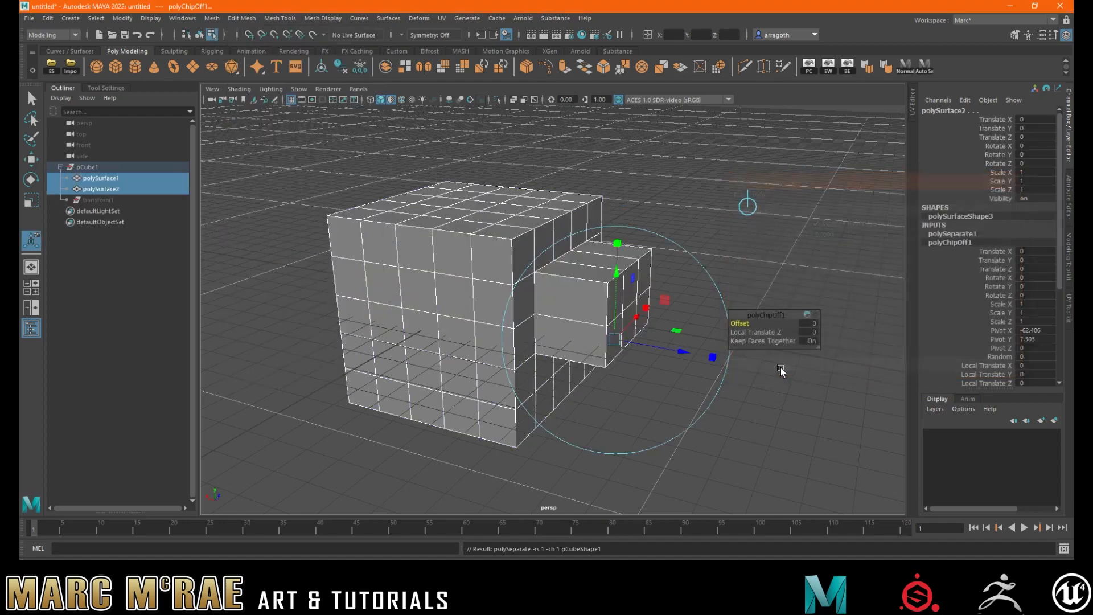
Step: Delete the duplicated piece to check the original block, undo the deletion, and select polySurface2
{"action": "left_click", "coordinate": [104, 179]}
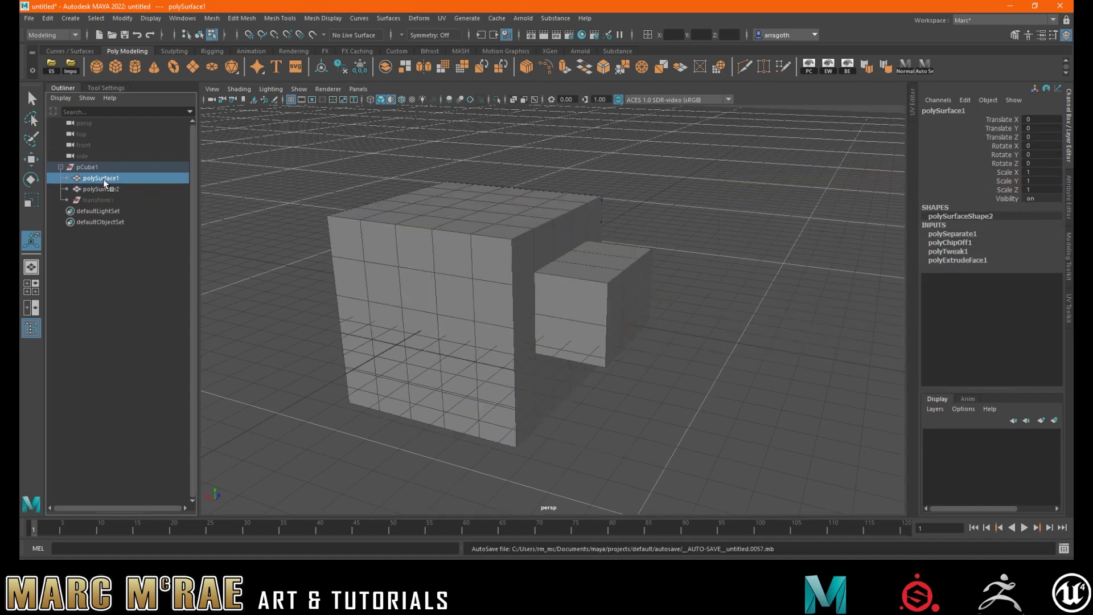
{"action": "key", "text": "Delete"}
{"action": "key", "text": "ctrl+z"}
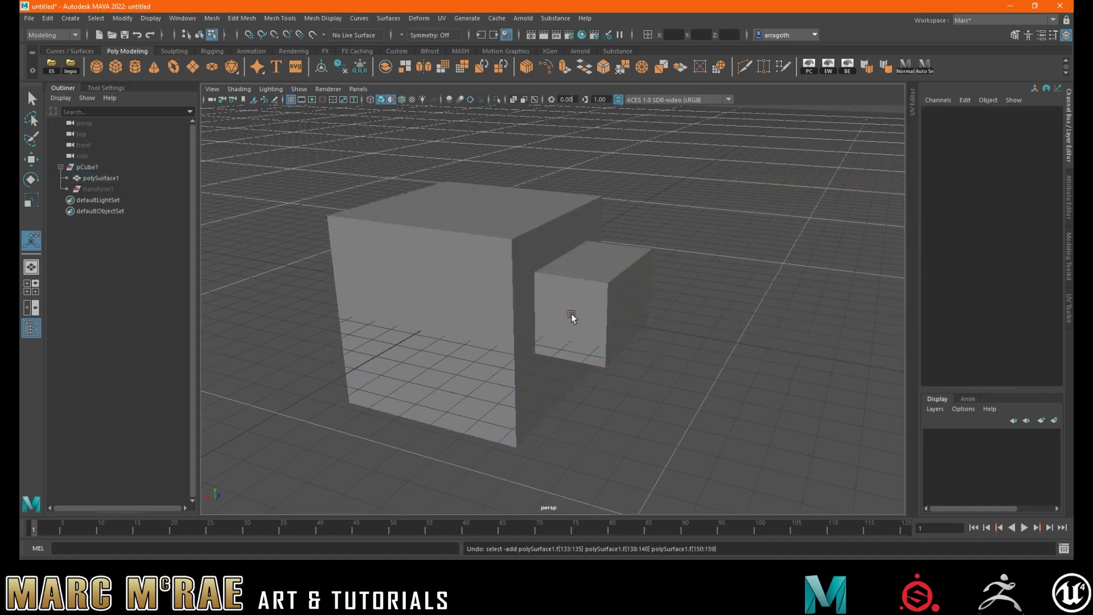
{"action": "left_click", "coordinate": [572, 313]}
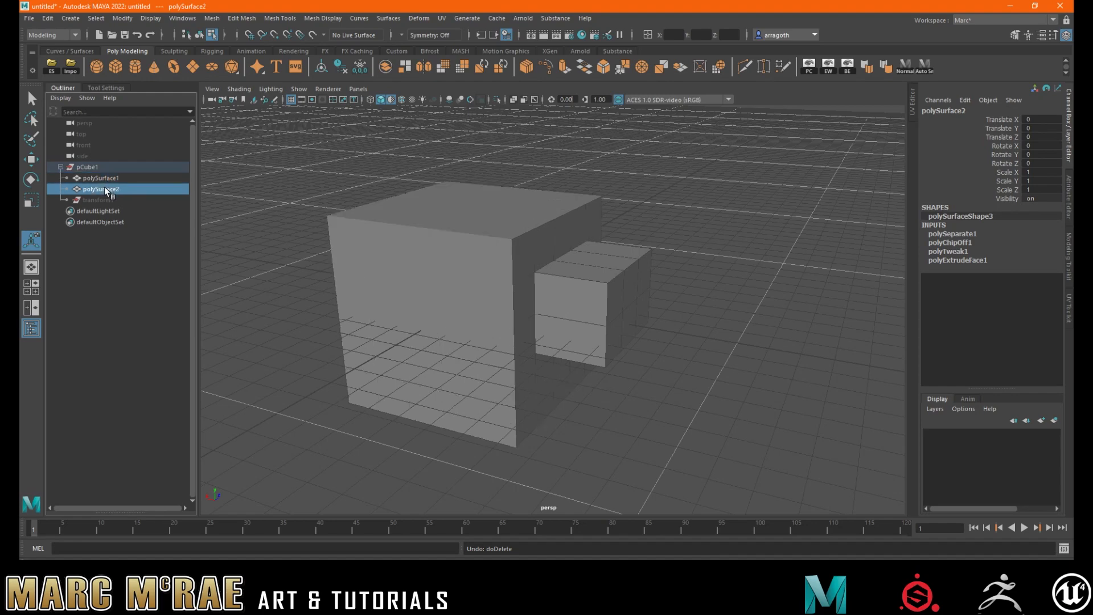
Step: Move polySurface2 away from the cube to a Translate X of about -32.9, and undo everything back to the plain cube
{"action": "key", "text": "w"}
{"action": "left_click_drag", "start_coordinate": [401, 283], "coordinate": [486, 307]}
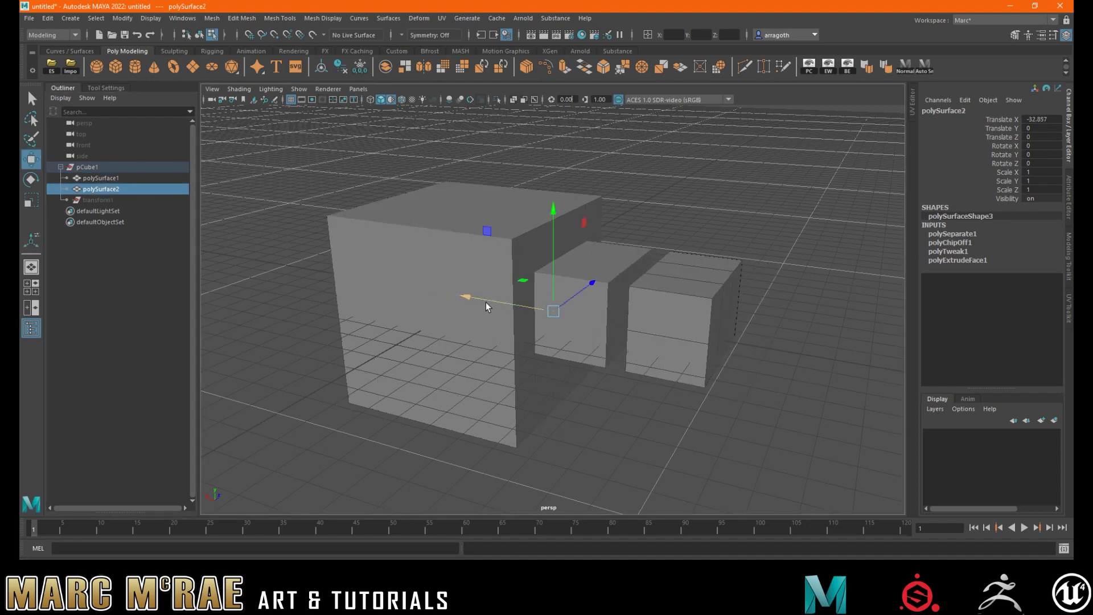
{"action": "key", "text": "ctrl+z"}
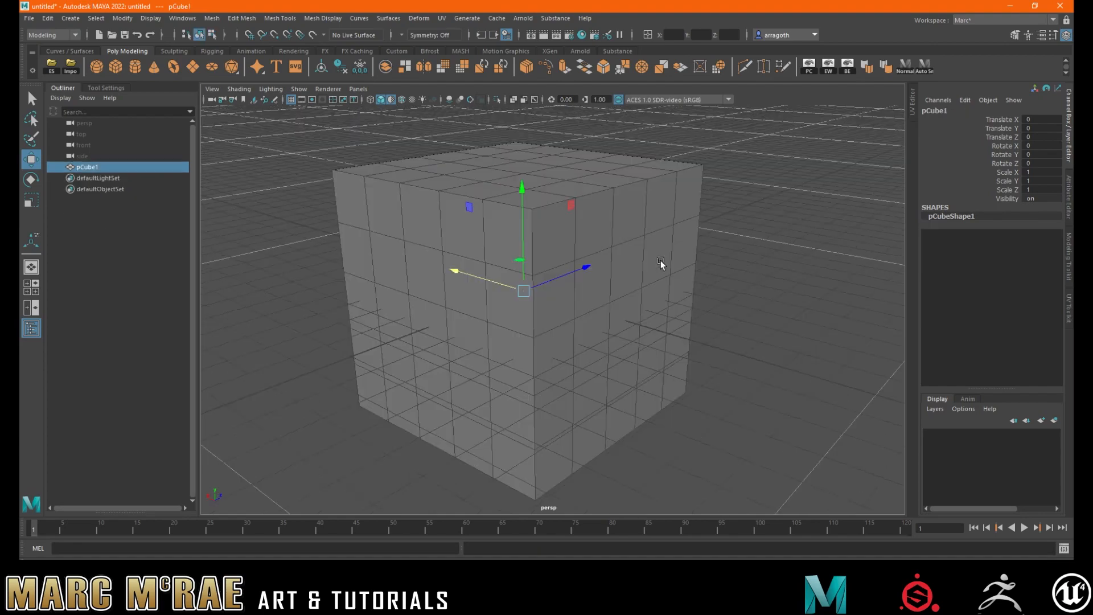
Step: Delete the central three-by-three block of faces from one side of pCube1
{"action": "right_click_drag", "start_coordinate": [642, 254], "coordinate": [632, 293]}
{"action": "left_click_drag", "start_coordinate": [640, 291], "coordinate": [597, 282], "text": "alt"}
{"action": "left_click", "coordinate": [598, 284]}
{"action": "left_click", "coordinate": [554, 276]}
{"action": "left_click", "coordinate": [556, 365], "text": "shift"}
{"action": "left_click", "coordinate": [567, 338], "text": "shift"}
{"action": "left_click", "coordinate": [598, 328], "text": "shift"}
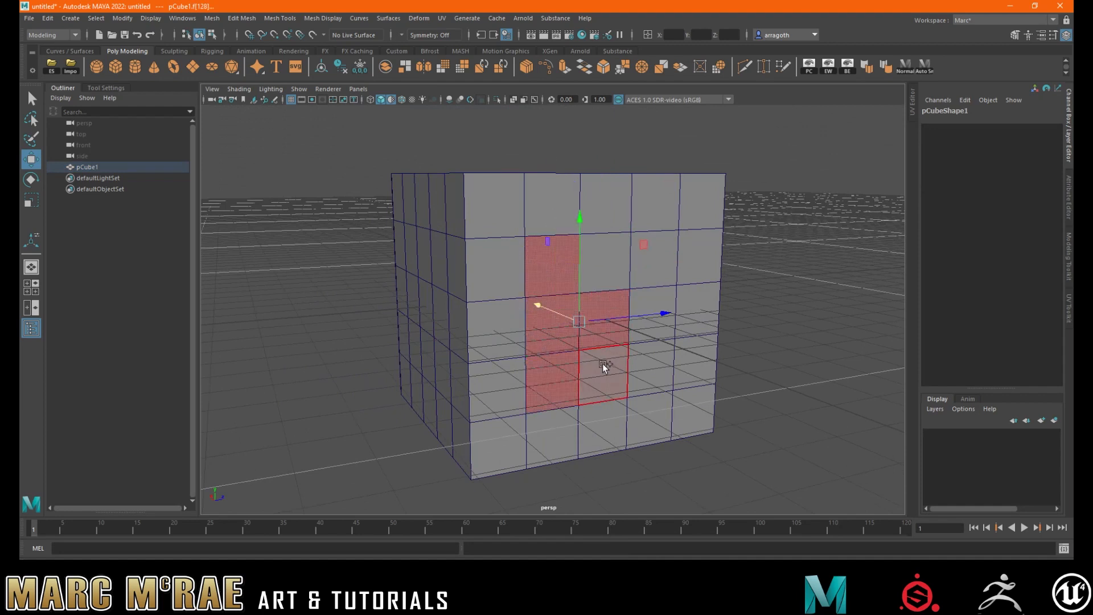
{"action": "left_click", "coordinate": [603, 364], "text": "shift"}
{"action": "left_click", "coordinate": [646, 364], "text": "shift"}
{"action": "left_click", "coordinate": [651, 319], "text": "shift"}
{"action": "left_click", "coordinate": [647, 273], "text": "shift"}
{"action": "left_click", "coordinate": [614, 276], "text": "shift"}
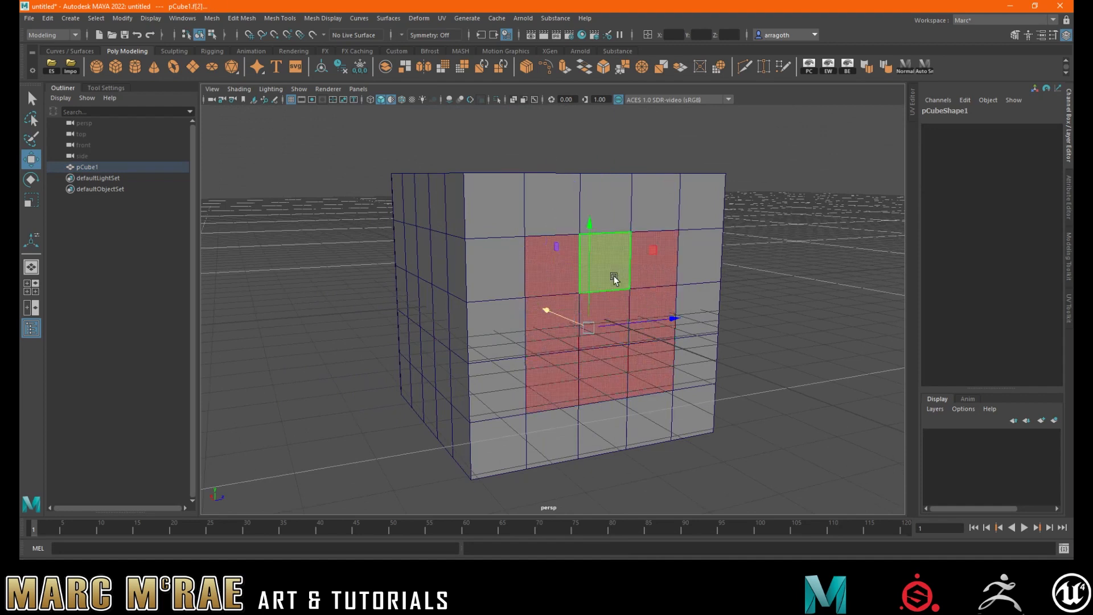
{"action": "key", "text": "Delete"}
Step: Close the single-face hole in the bottom row of the adjacent side with Fill Hole, using one of its border edges
{"action": "left_click_drag", "start_coordinate": [615, 276], "coordinate": [695, 359], "text": "alt"}
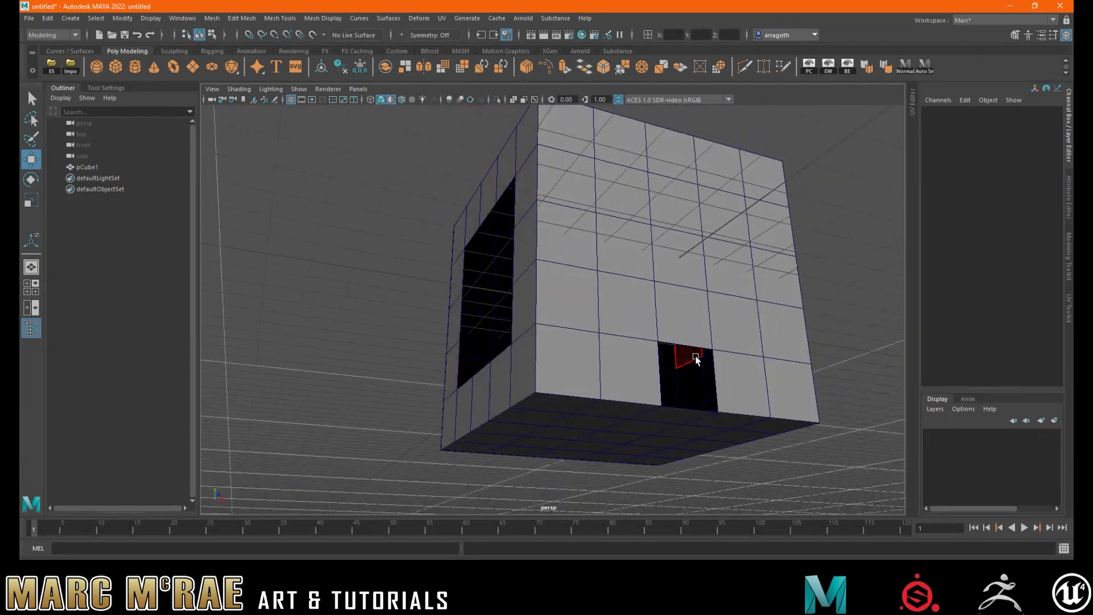
{"action": "right_click_drag", "start_coordinate": [691, 279], "coordinate": [693, 249]}
{"action": "left_click", "coordinate": [689, 337]}
{"action": "left_click_drag", "start_coordinate": [689, 336], "coordinate": [645, 310], "text": "alt"}
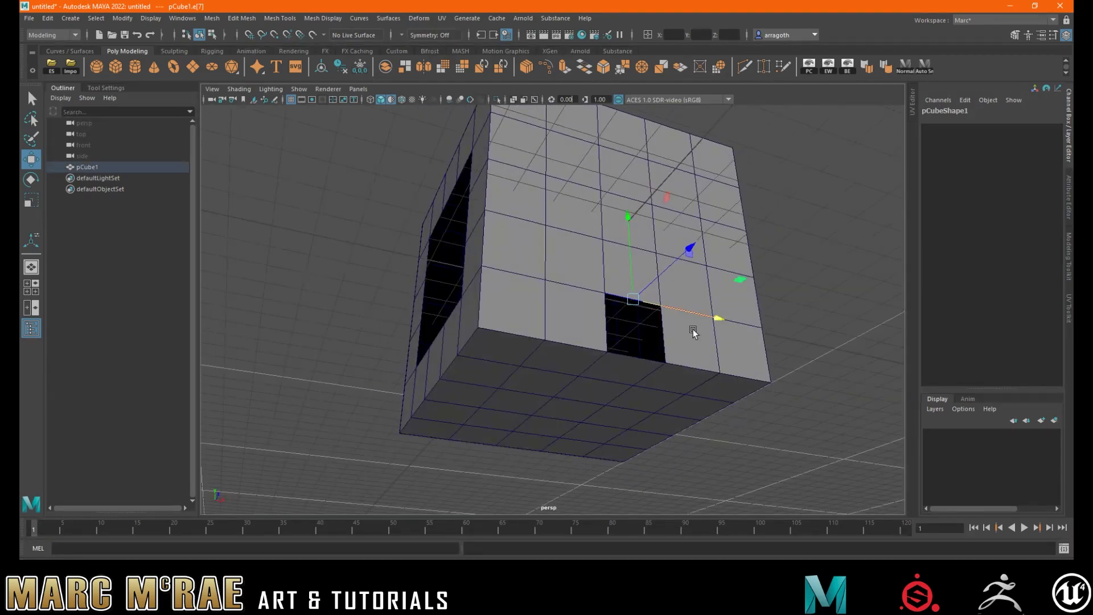
{"action": "left_click", "coordinate": [664, 333]}
{"action": "left_click_drag", "start_coordinate": [699, 314], "coordinate": [707, 342], "text": "alt"}
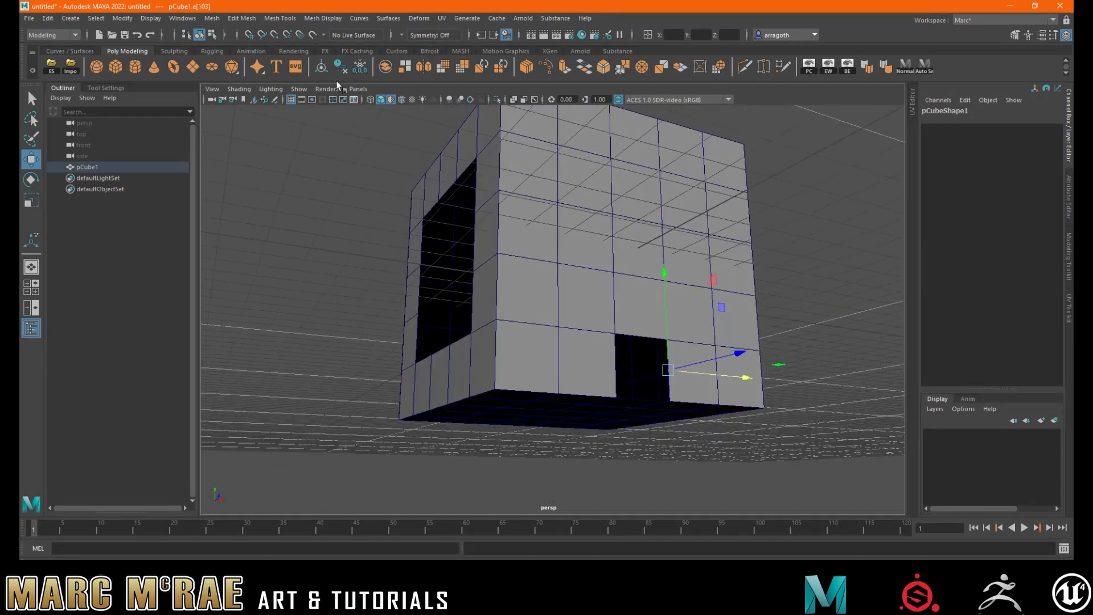
{"action": "left_click", "coordinate": [214, 18]}
{"action": "left_click", "coordinate": [232, 99]}
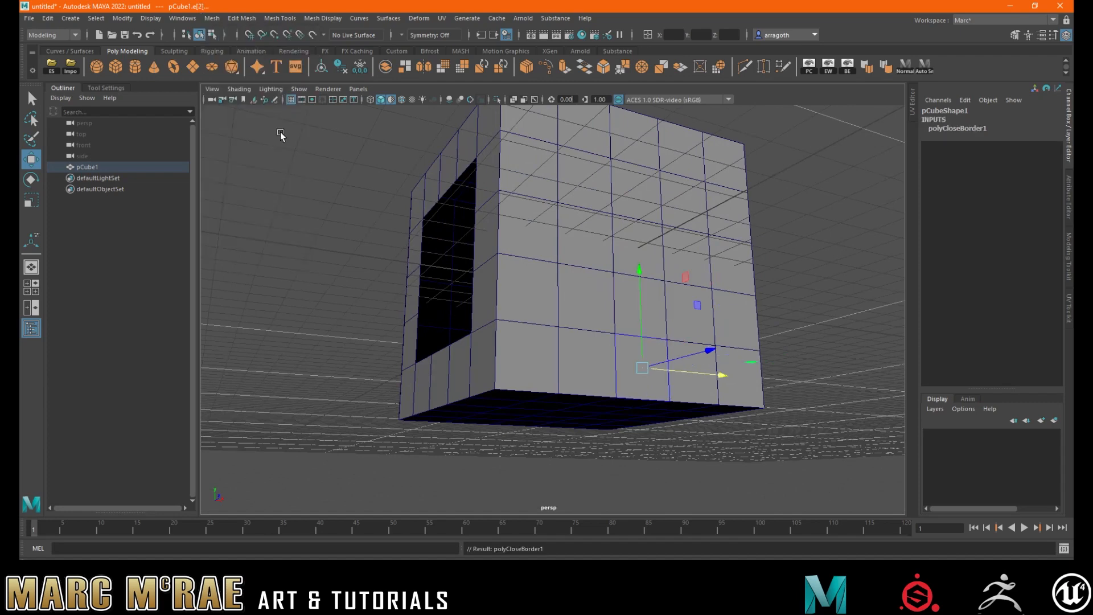
Step: Fill the large three-by-three hole by selecting its border edges and repeating Fill Hole, and undo the fill
{"action": "left_click_drag", "start_coordinate": [280, 132], "coordinate": [489, 319], "text": "alt"}
{"action": "left_click", "coordinate": [571, 285]}
{"action": "scroll", "coordinate": [570, 286], "scroll_direction": "down", "scroll_amount": 5}
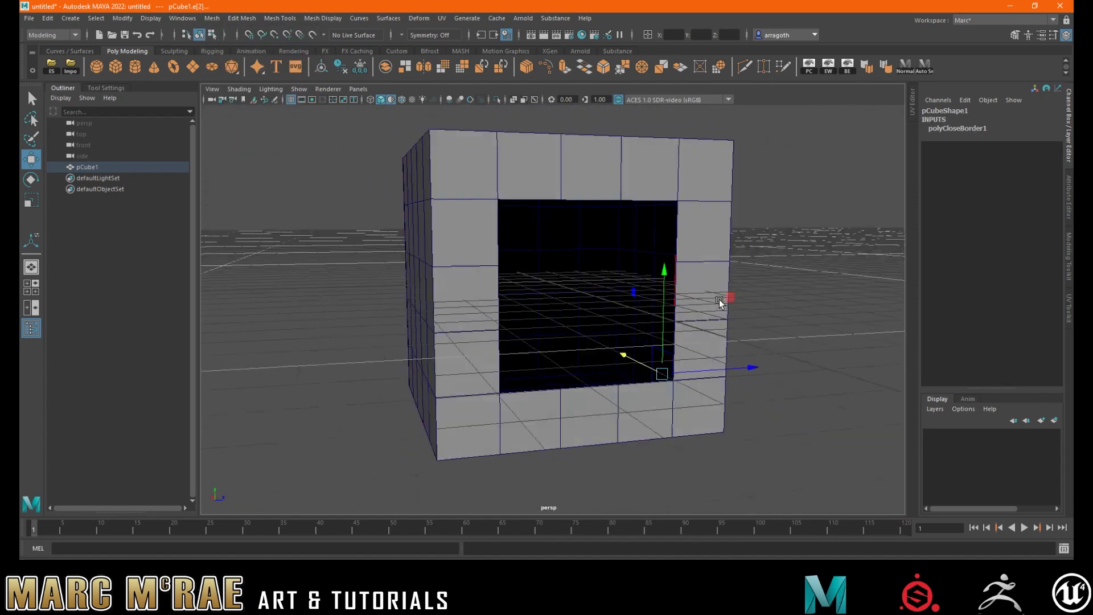
{"action": "left_click", "coordinate": [589, 199]}
{"action": "mouse_move", "coordinate": [591, 201]}
{"action": "left_mouse_down", "text": "alt"}
{"action": "mouse_move", "coordinate": [624, 203]}
{"action": "mouse_move", "coordinate": [590, 212]}
{"action": "left_mouse_up", "text": "alt"}
{"action": "double_click", "coordinate": [623, 199]}
{"action": "key", "text": "g"}
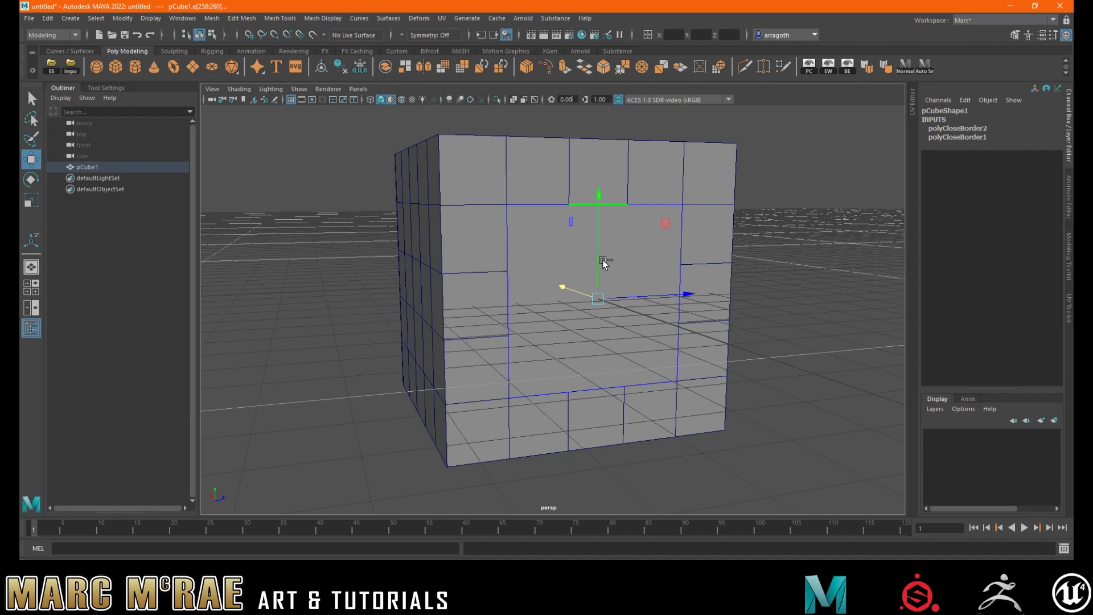
{"action": "key", "text": "ctrl+z"}
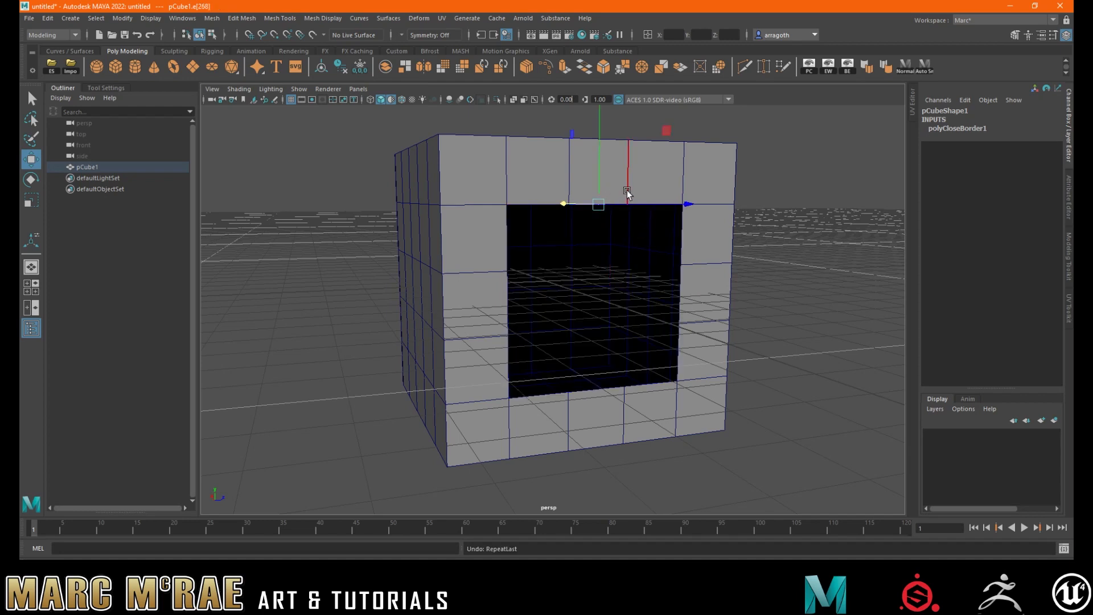
Step: Bridge the middle border edge at the top of the large hole to the middle border edge at its bottom
{"action": "left_click", "coordinate": [791, 197]}
{"action": "left_click", "coordinate": [603, 204]}
{"action": "left_click", "coordinate": [592, 392], "text": "shift"}
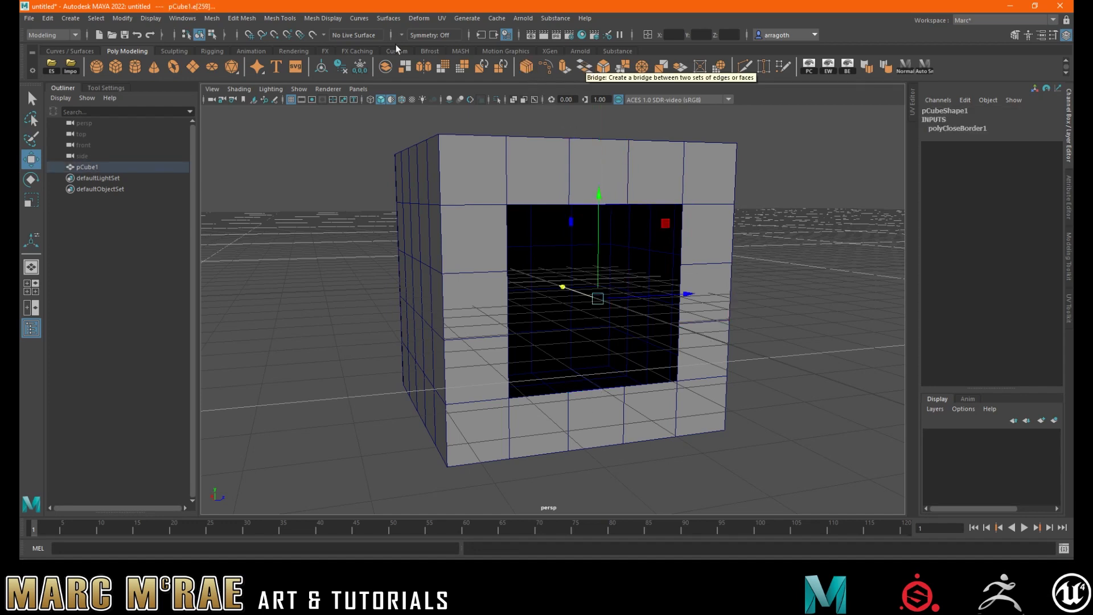
{"action": "left_click", "coordinate": [257, 18]}
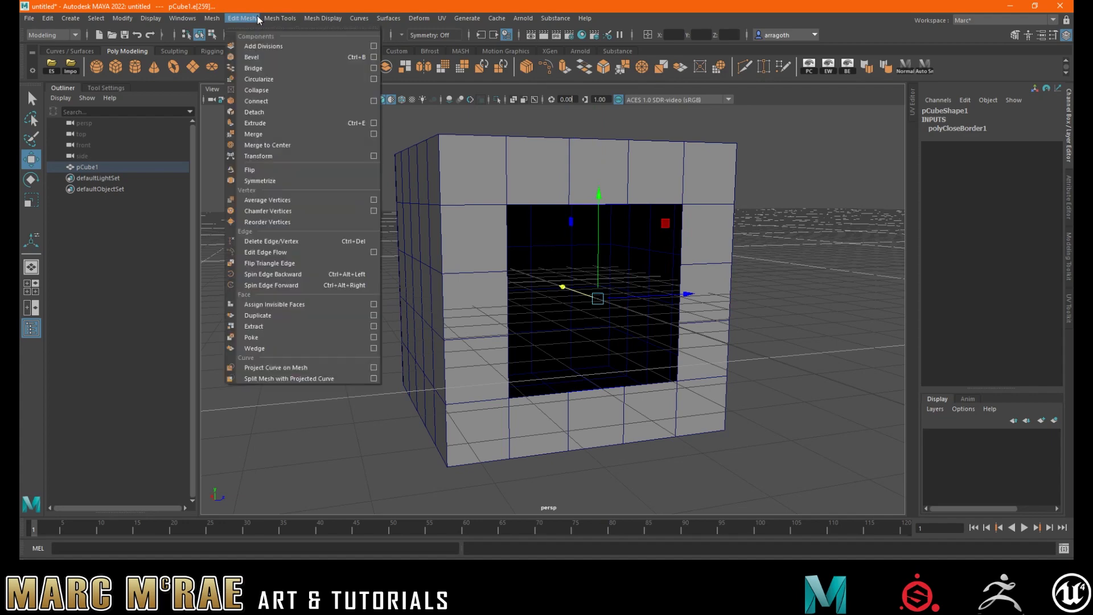
{"action": "left_click", "coordinate": [257, 68]}
{"action": "left_click_drag", "start_coordinate": [600, 296], "coordinate": [631, 298], "text": "alt"}
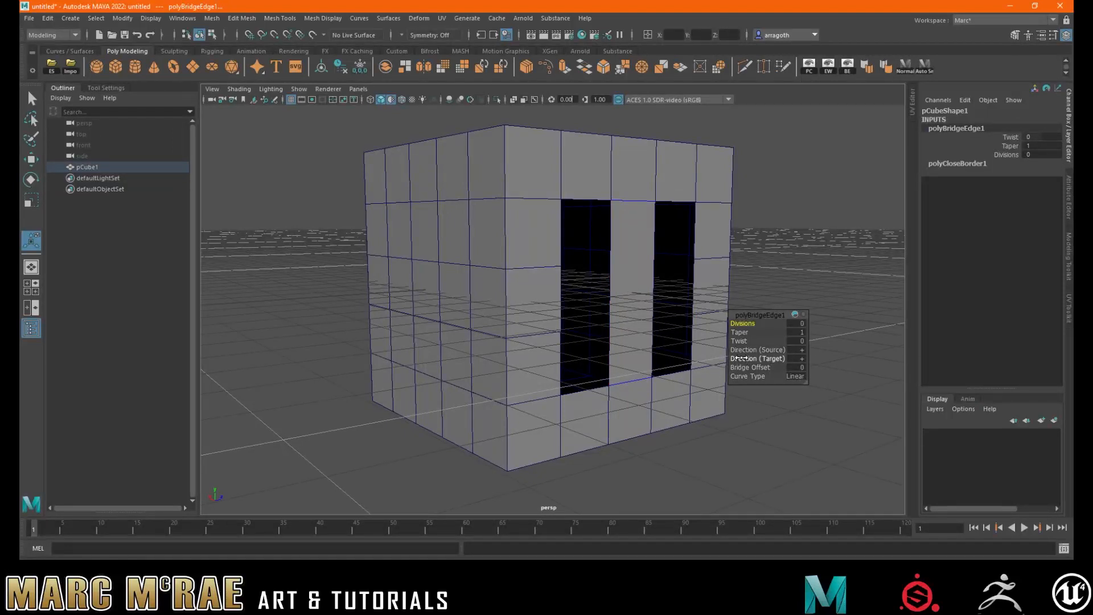
Step: Set the bridge's Divisions to 5, inspect the subdivided strip, and undo the bridge
{"action": "left_click_drag", "start_coordinate": [743, 322], "coordinate": [772, 323]}
{"action": "left_click_drag", "start_coordinate": [705, 292], "coordinate": [405, 299], "text": "alt"}
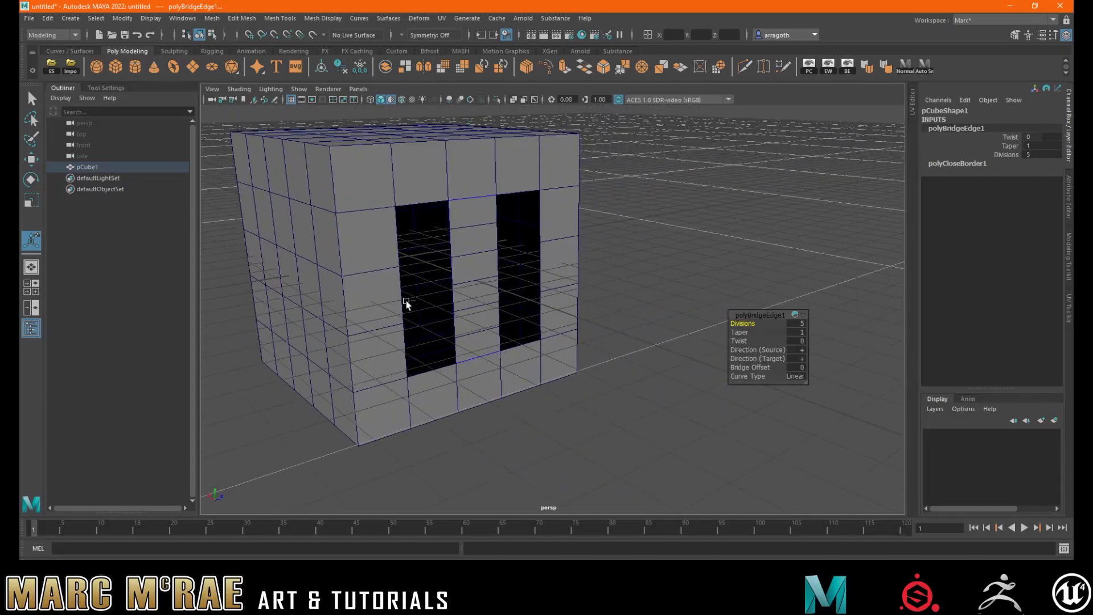
{"action": "key", "text": "ctrl+z"}
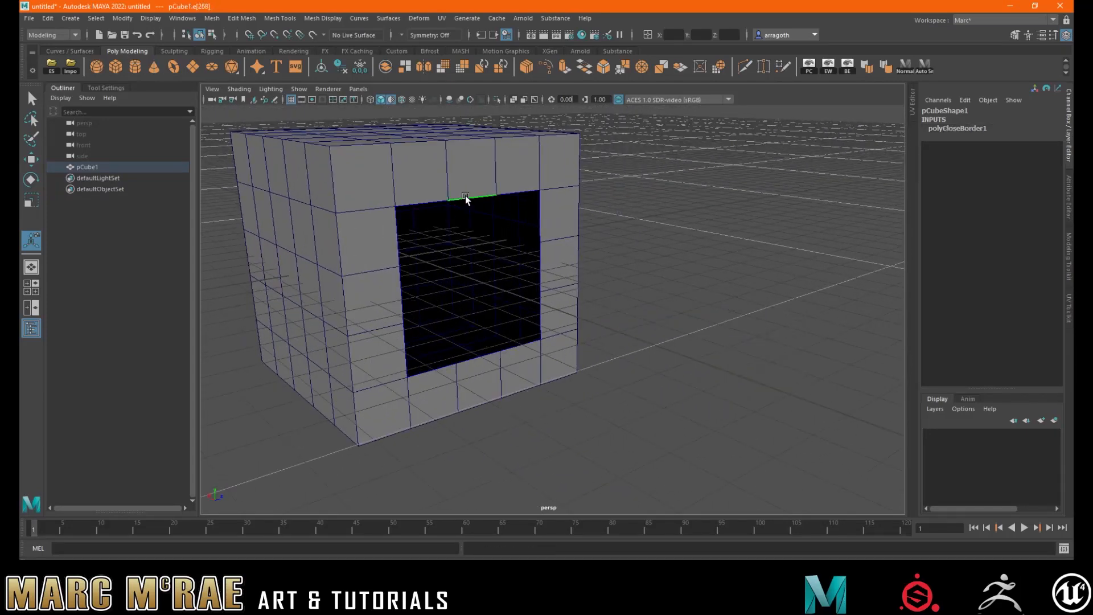
Step: Try Bridge with only the middle upper border edge of the hole picked, and undo it
{"action": "left_click", "coordinate": [466, 196]}
{"action": "left_click", "coordinate": [585, 67]}
{"action": "mouse_move", "coordinate": [507, 287]}
{"action": "left_mouse_down", "text": "alt"}
{"action": "mouse_move", "coordinate": [517, 263]}
{"action": "mouse_move", "coordinate": [446, 272]}
{"action": "mouse_move", "coordinate": [505, 283]}
{"action": "left_mouse_up", "text": "alt"}
{"action": "key", "text": "ctrl+z"}
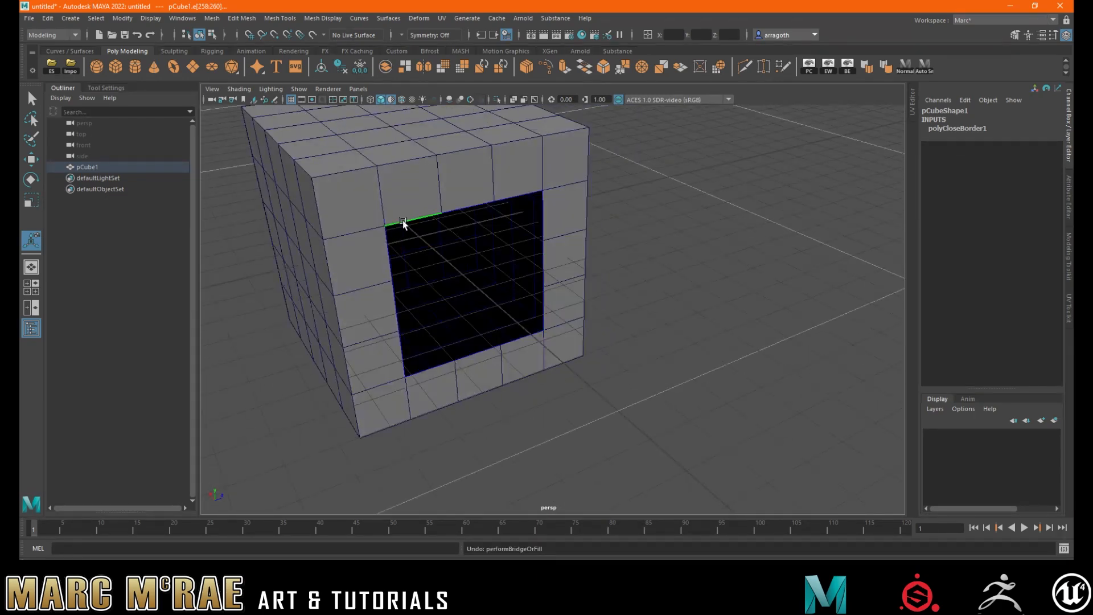
Step: Bridge the hole's middle upper and lower border edges, and bridge the middle edges of its two vertical sides across that strip
{"action": "left_click", "coordinate": [473, 354], "text": "shift"}
{"action": "left_click", "coordinate": [590, 66]}
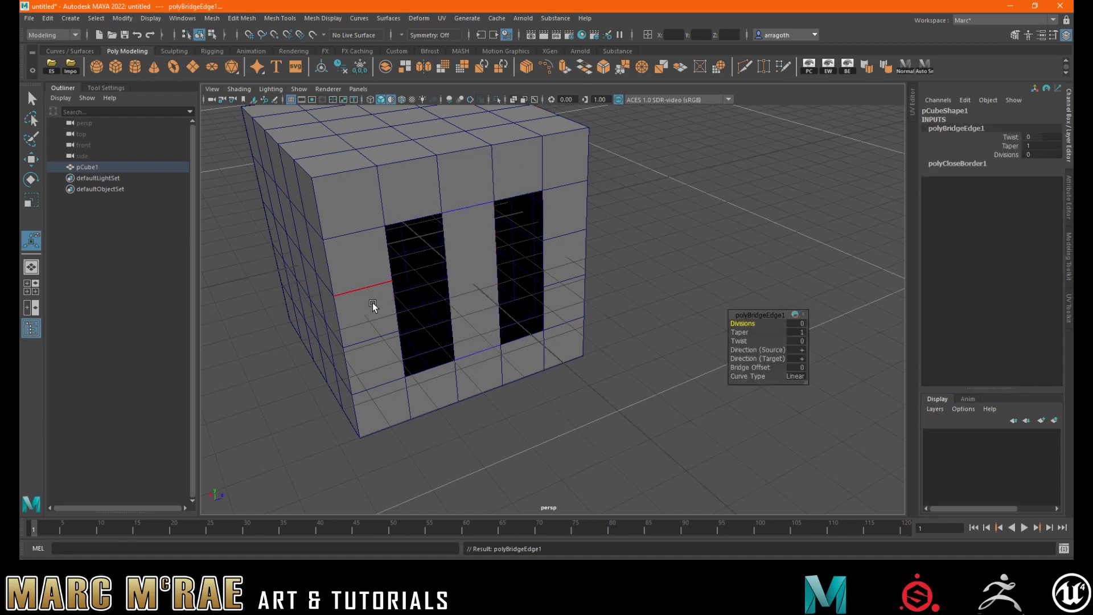
{"action": "left_click", "coordinate": [514, 281]}
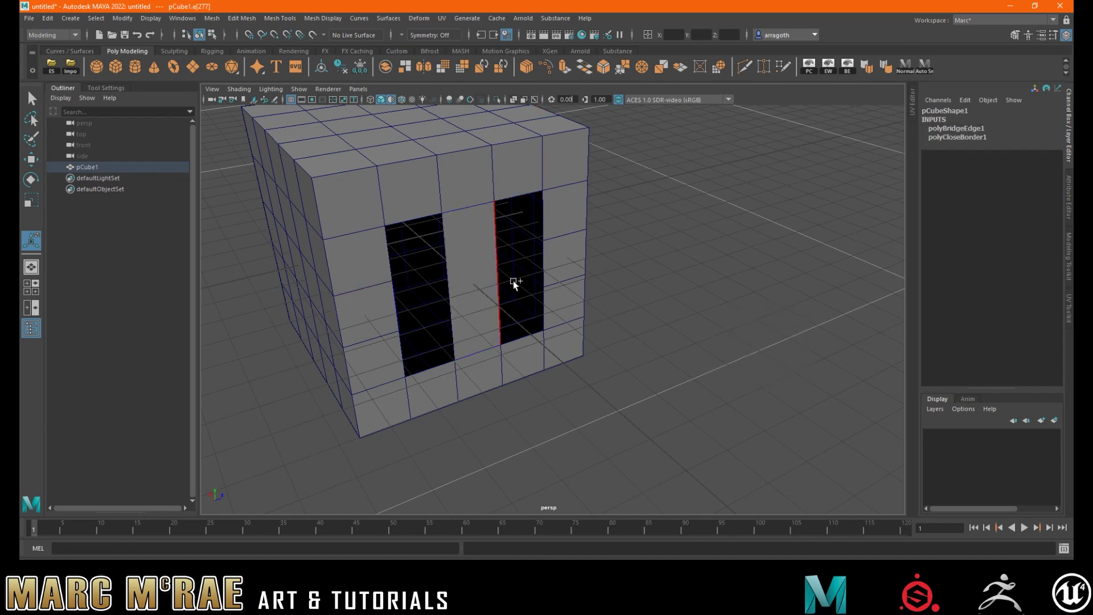
{"action": "left_click", "coordinate": [590, 67]}
{"action": "left_click_drag", "start_coordinate": [549, 150], "coordinate": [473, 277], "text": "alt"}
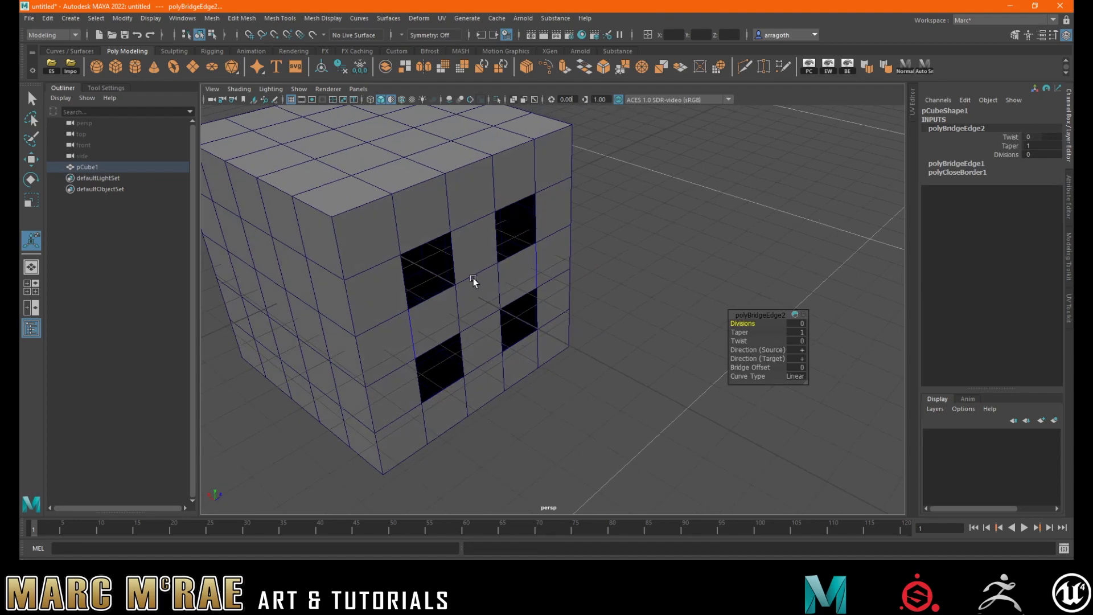
{"action": "middle_click_drag", "start_coordinate": [473, 278], "coordinate": [517, 218], "text": "alt"}
{"action": "left_click_drag", "start_coordinate": [462, 217], "coordinate": [444, 213], "text": "alt"}
{"action": "right_click_drag", "start_coordinate": [429, 227], "coordinate": [501, 184], "text": "alt"}
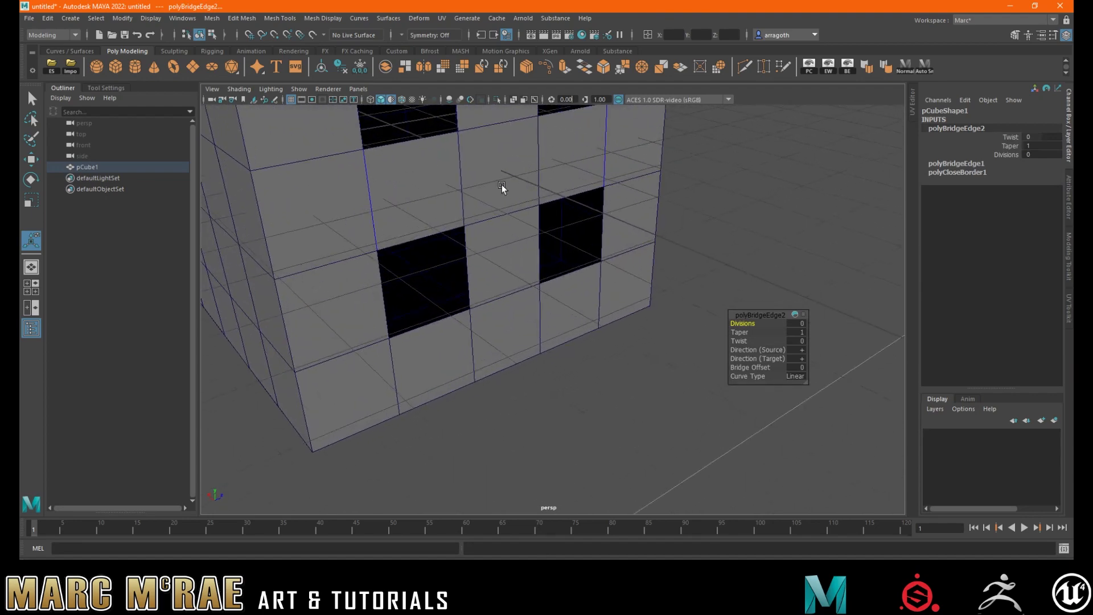
{"action": "middle_click_drag", "start_coordinate": [501, 185], "coordinate": [489, 306], "text": "alt"}
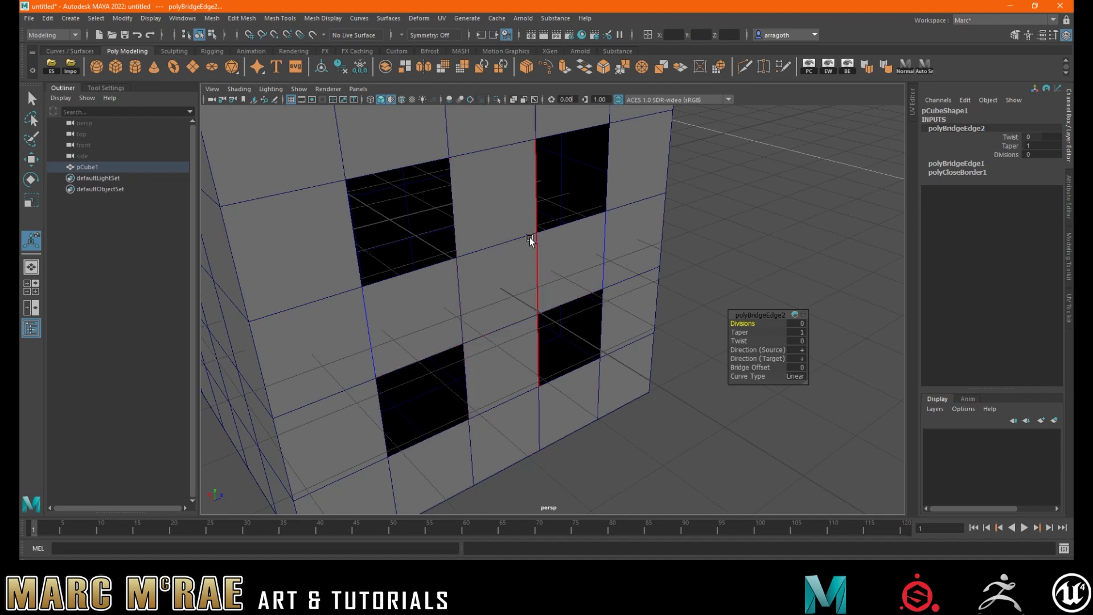
Step: Delete the horizontal and vertical bridge faces that cross over each other in the hole
{"action": "right_click_drag", "start_coordinate": [483, 250], "coordinate": [482, 284]}
{"action": "left_click", "coordinate": [499, 274]}
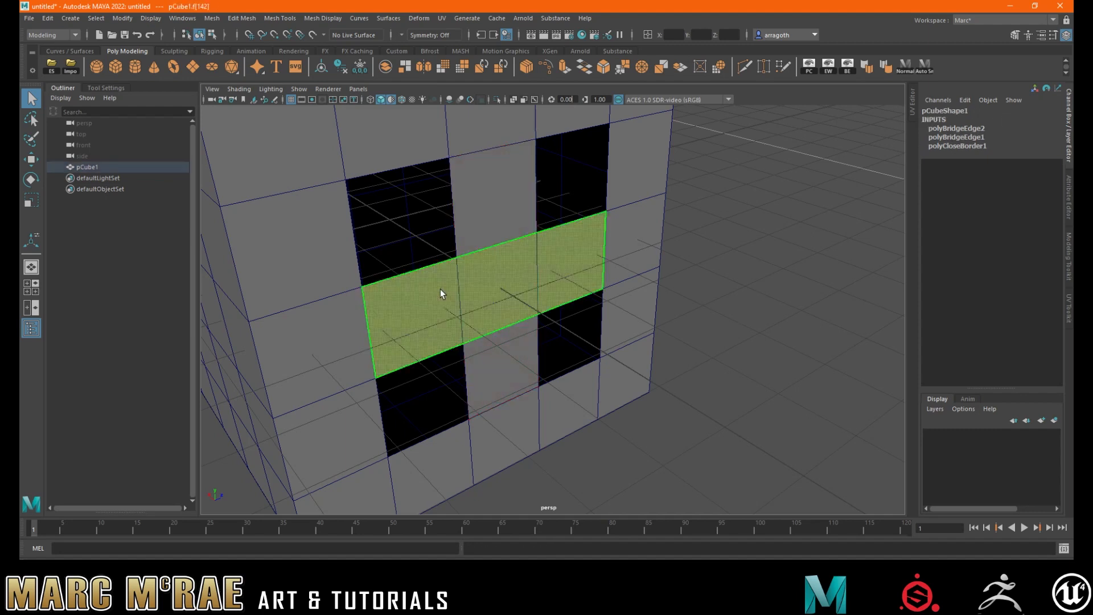
{"action": "key", "text": "Delete"}
{"action": "left_click", "coordinate": [468, 282]}
{"action": "right_click", "coordinate": [469, 283]}
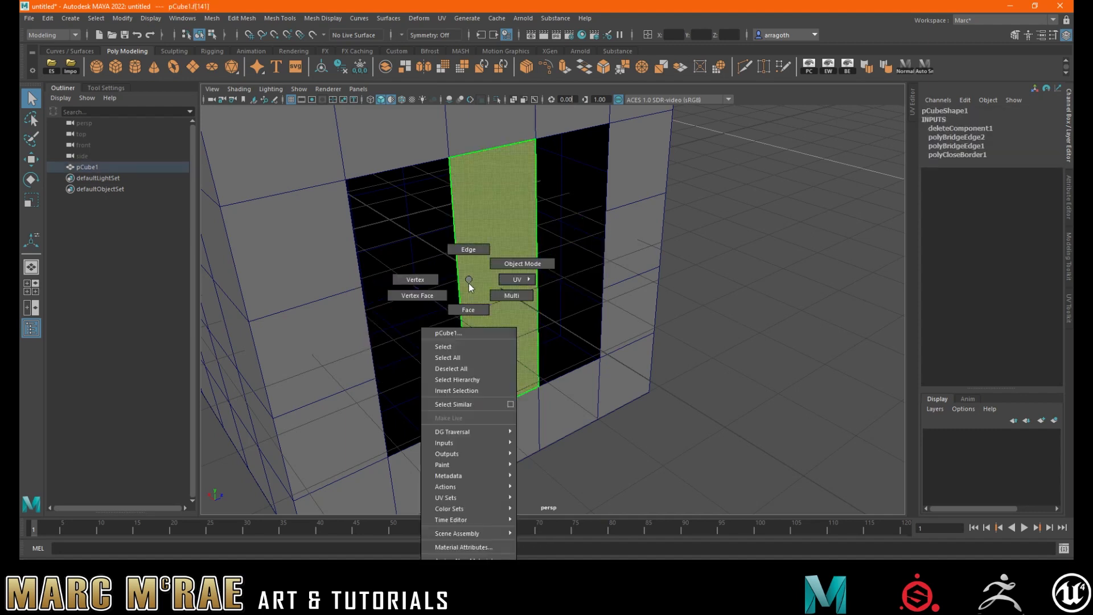
{"action": "left_click", "coordinate": [468, 246]}
{"action": "right_click_drag", "start_coordinate": [486, 217], "coordinate": [486, 248]}
{"action": "key", "text": "Delete"}
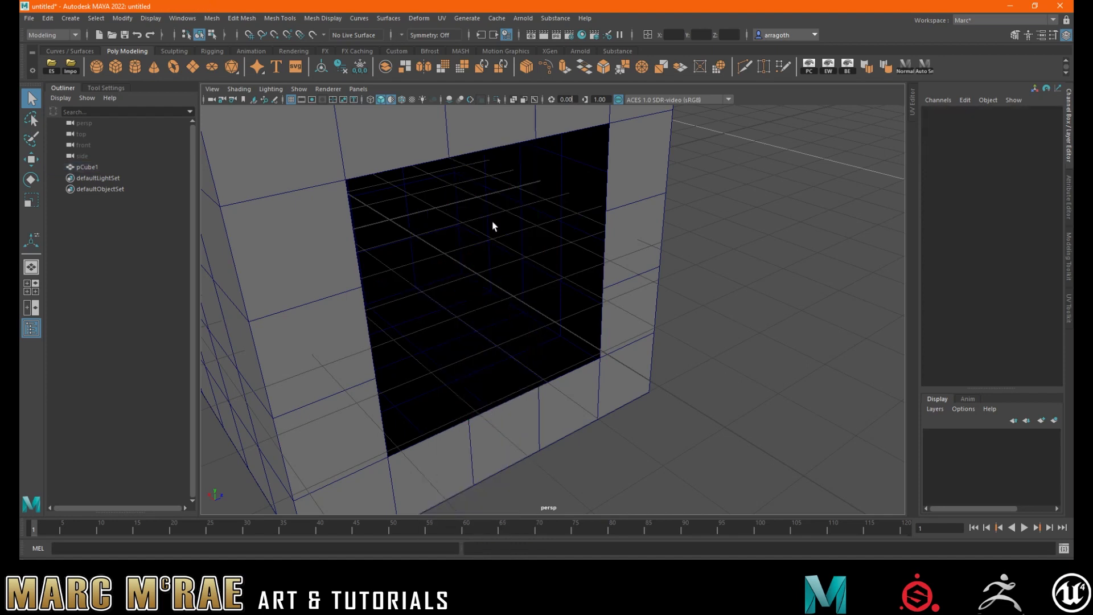
Step: Bridge the hole's middle upper and lower border edges again with Divisions set to 2
{"action": "right_click_drag", "start_coordinate": [470, 148], "coordinate": [465, 117]}
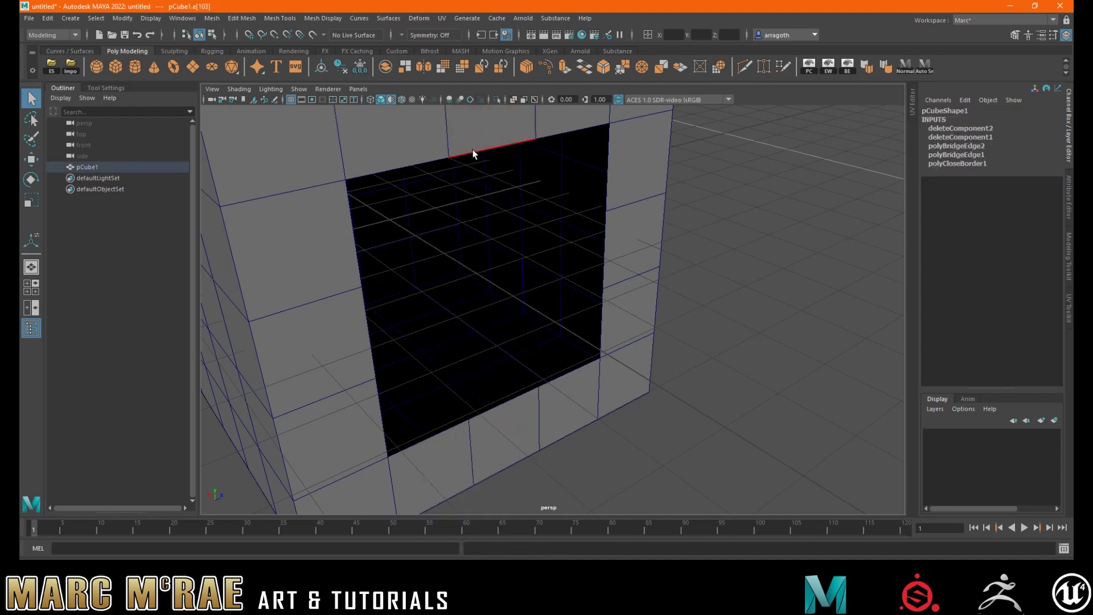
{"action": "left_click", "coordinate": [586, 68]}
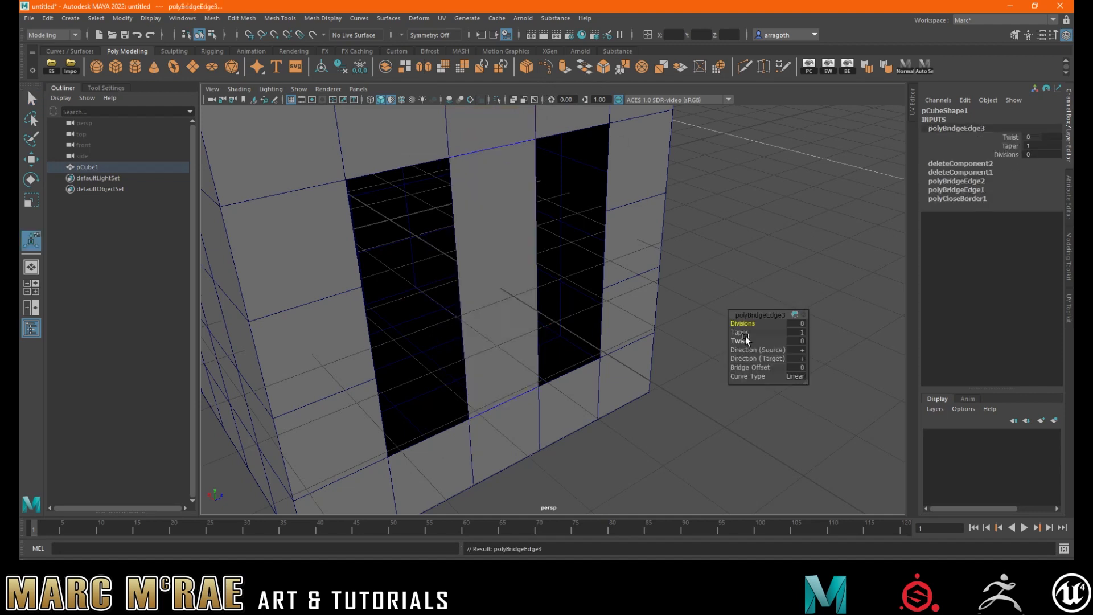
{"action": "left_click_drag", "start_coordinate": [741, 323], "coordinate": [754, 323]}
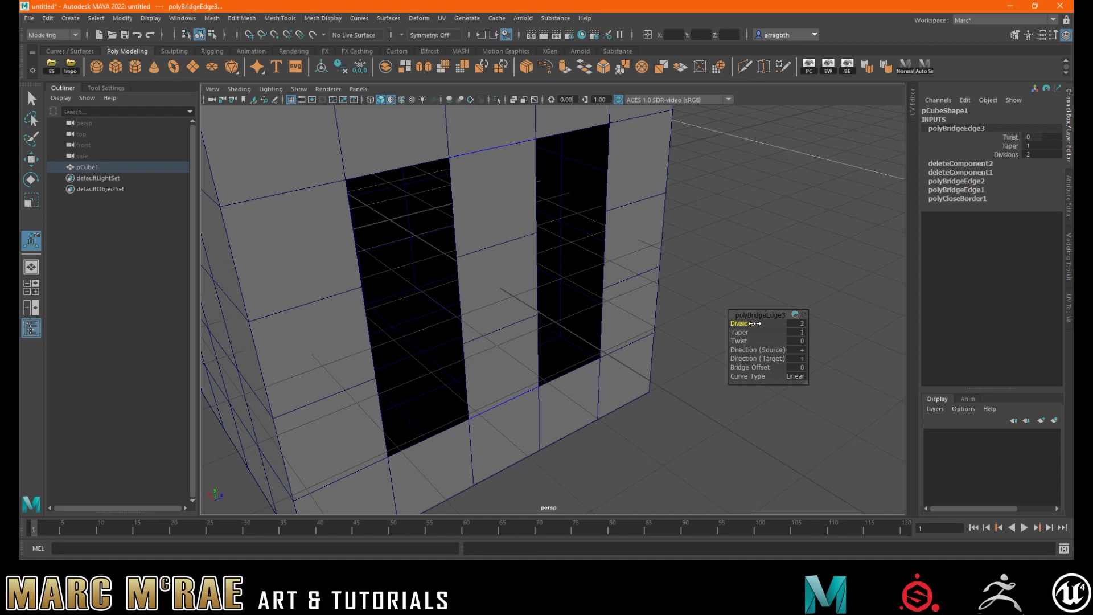
Step: Bridge the topmost edge on the left side of the central strip to the matching edge of the hole's left border
{"action": "right_click_drag", "start_coordinate": [508, 198], "coordinate": [473, 166]}
{"action": "left_click", "coordinate": [461, 197]}
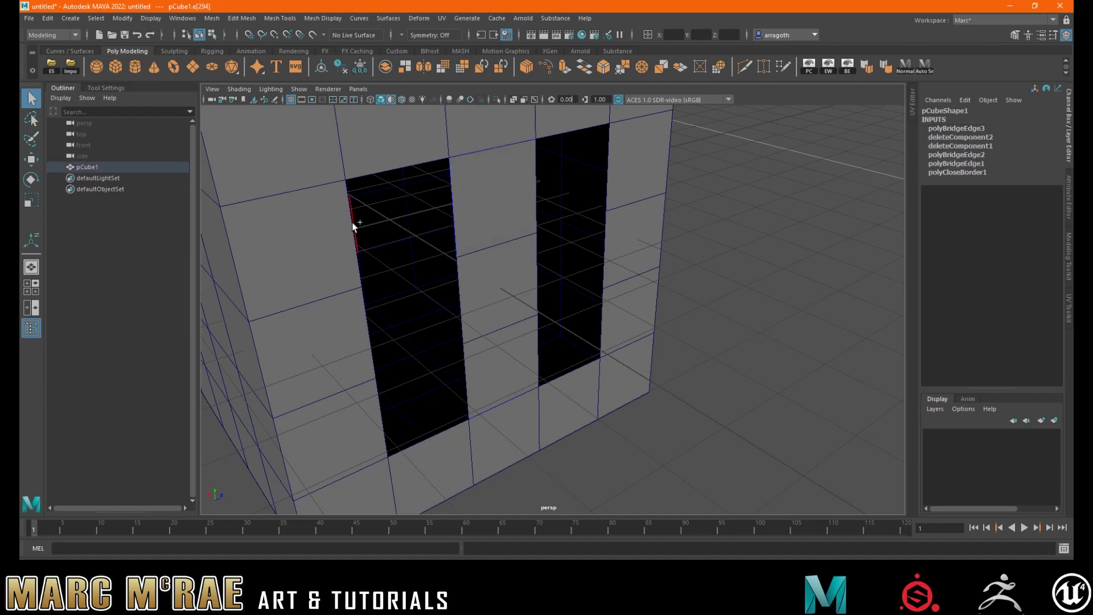
{"action": "left_click", "coordinate": [584, 66]}
Step: Bridge all three edges on the right side of the central strip to the hole's right border edges
{"action": "left_click", "coordinate": [531, 212]}
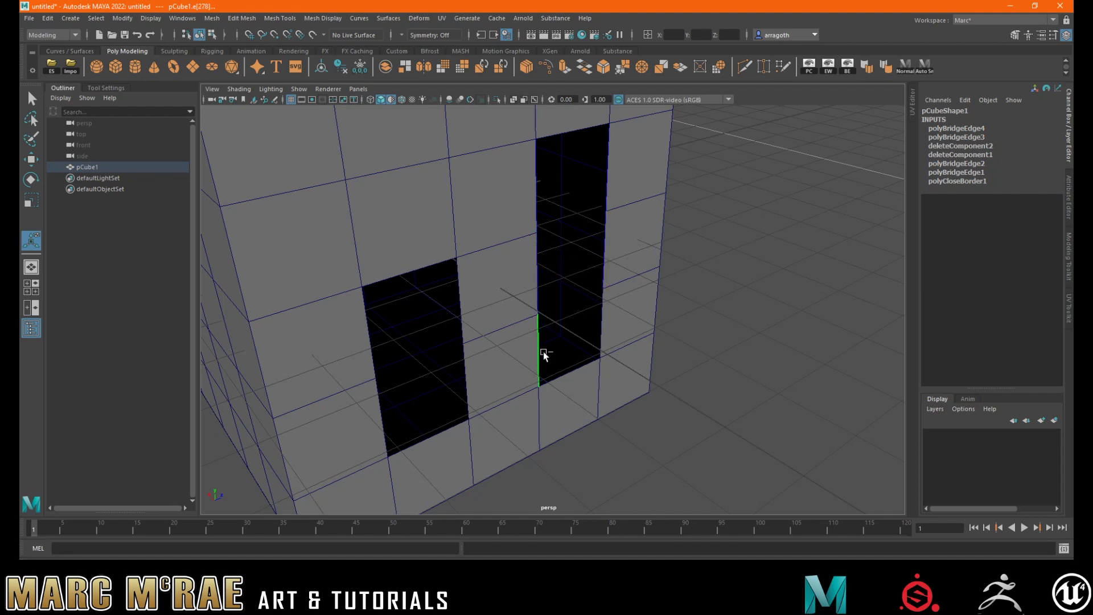
{"action": "left_click", "coordinate": [612, 117]}
{"action": "left_click", "coordinate": [586, 66]}
{"action": "left_click_drag", "start_coordinate": [587, 243], "coordinate": [463, 258], "text": "alt"}
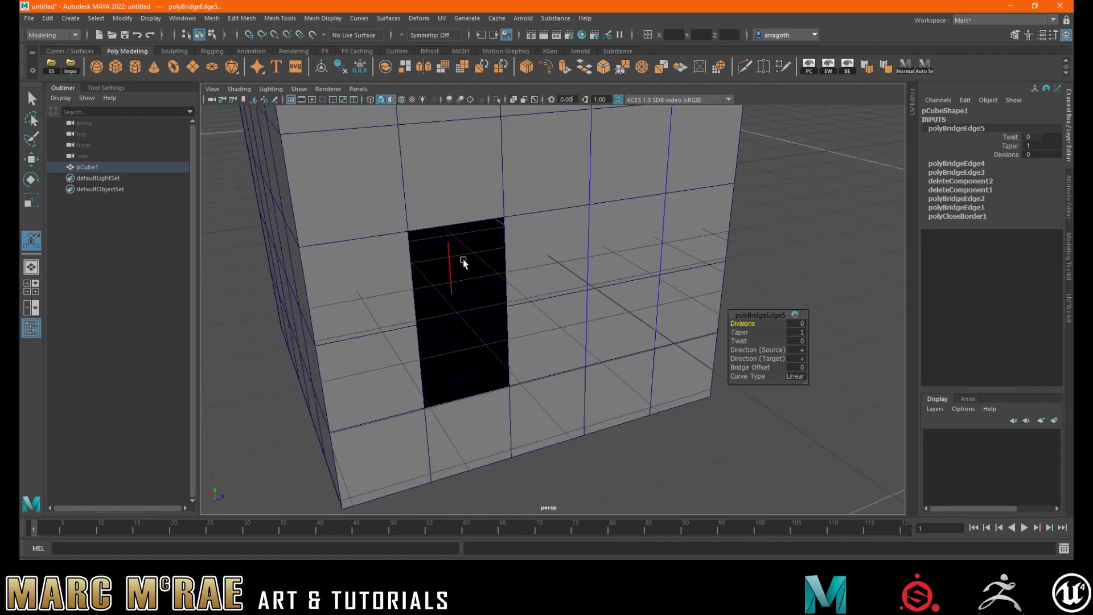
Step: Close the remaining two-face gap by bridging the central strip's two lower left edges to the hole's left border edges
{"action": "left_click", "coordinate": [503, 249]}
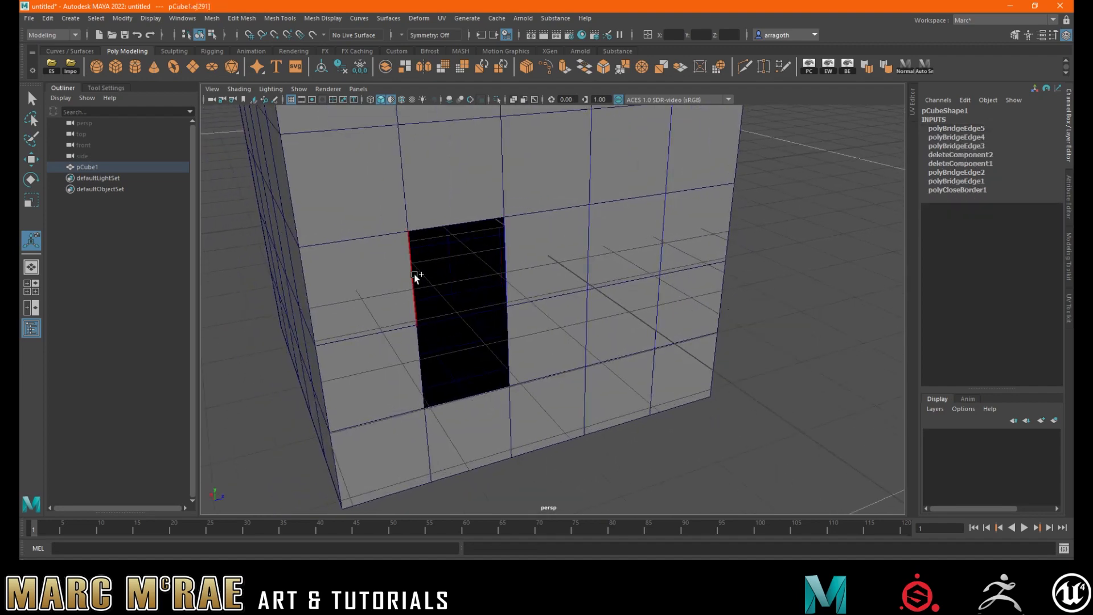
{"action": "left_click", "coordinate": [515, 333]}
{"action": "left_click", "coordinate": [514, 332]}
{"action": "left_click_drag", "start_coordinate": [525, 306], "coordinate": [538, 308], "text": "alt"}
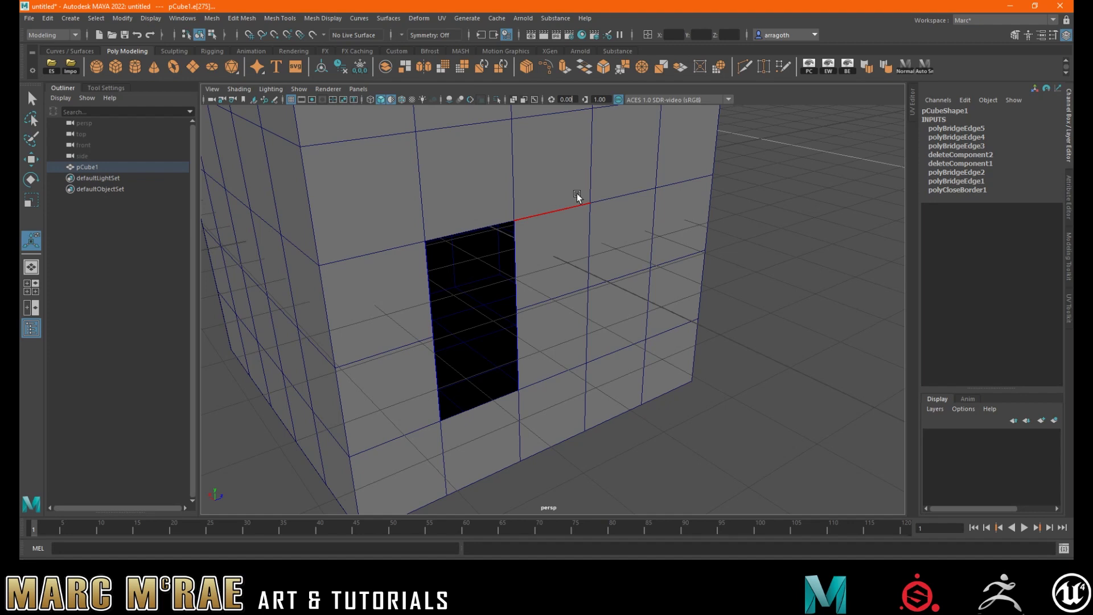
{"action": "left_click", "coordinate": [590, 66]}
Step: Delete the rebuilt three-by-three block of faces from the centre of the cube's side
{"action": "left_click_drag", "start_coordinate": [607, 234], "coordinate": [647, 236], "text": "alt"}
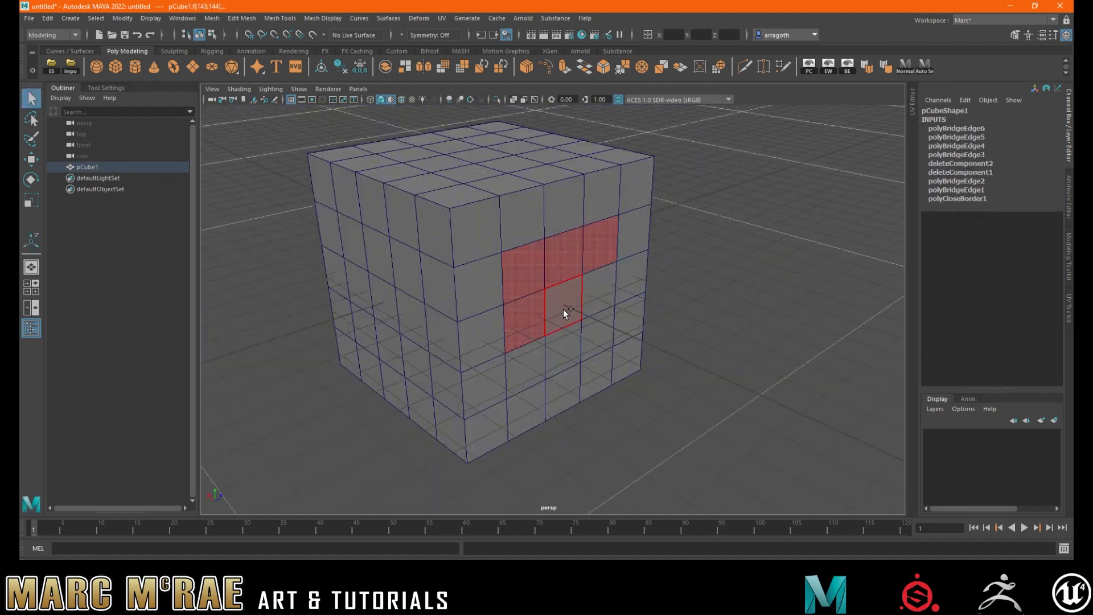
{"action": "left_click", "coordinate": [589, 316], "text": "shift"}
{"action": "left_click", "coordinate": [538, 349], "text": "shift"}
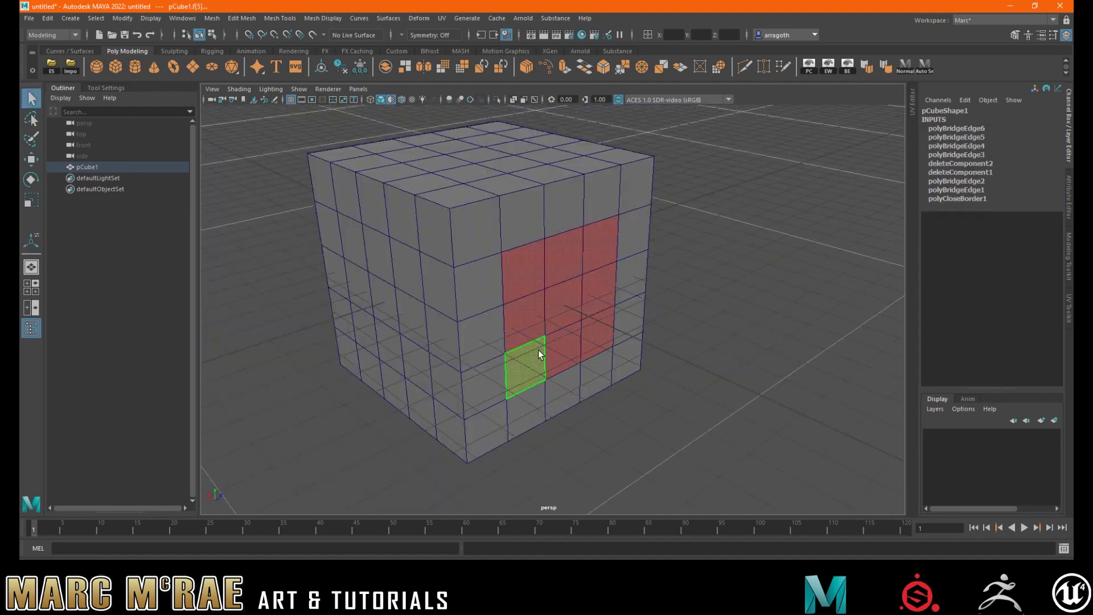
{"action": "key", "text": "Delete"}
{"action": "left_click_drag", "start_coordinate": [547, 277], "coordinate": [535, 268], "text": "alt"}
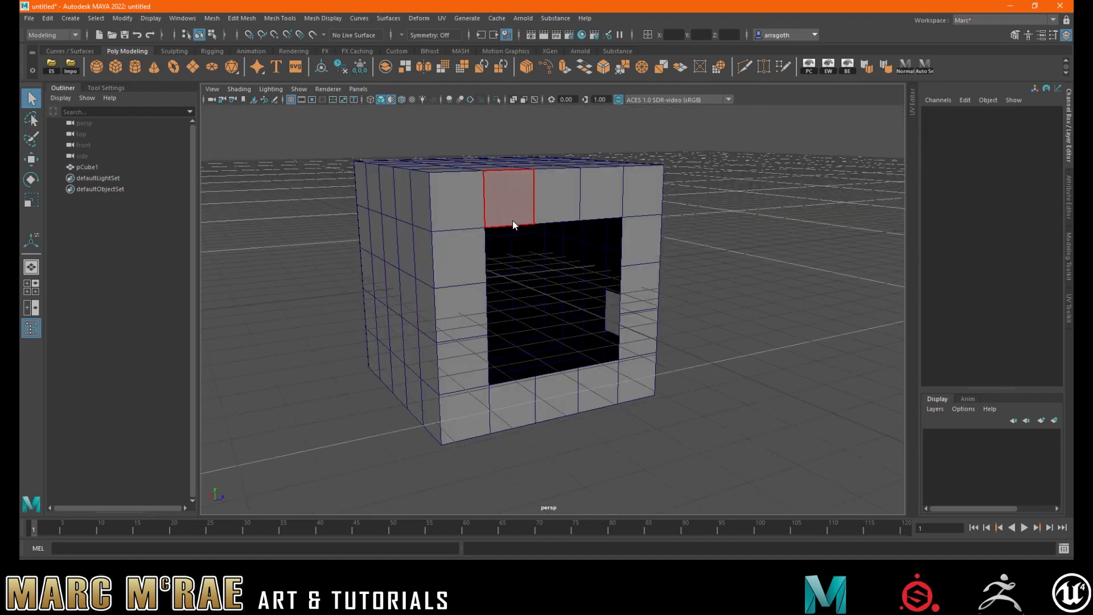
Step: Select the middle upper border edge of the three-by-three hole and close it with Fill Hole
{"action": "right_click_drag", "start_coordinate": [512, 220], "coordinate": [515, 196]}
{"action": "left_click", "coordinate": [542, 219]}
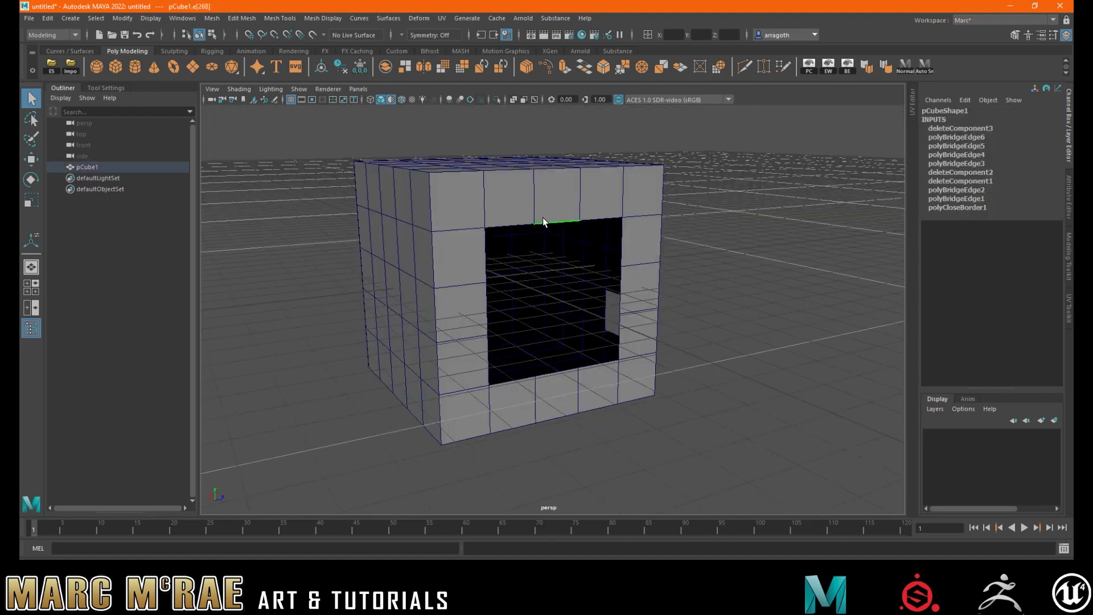
{"action": "left_click", "coordinate": [212, 18]}
{"action": "left_click", "coordinate": [239, 98]}
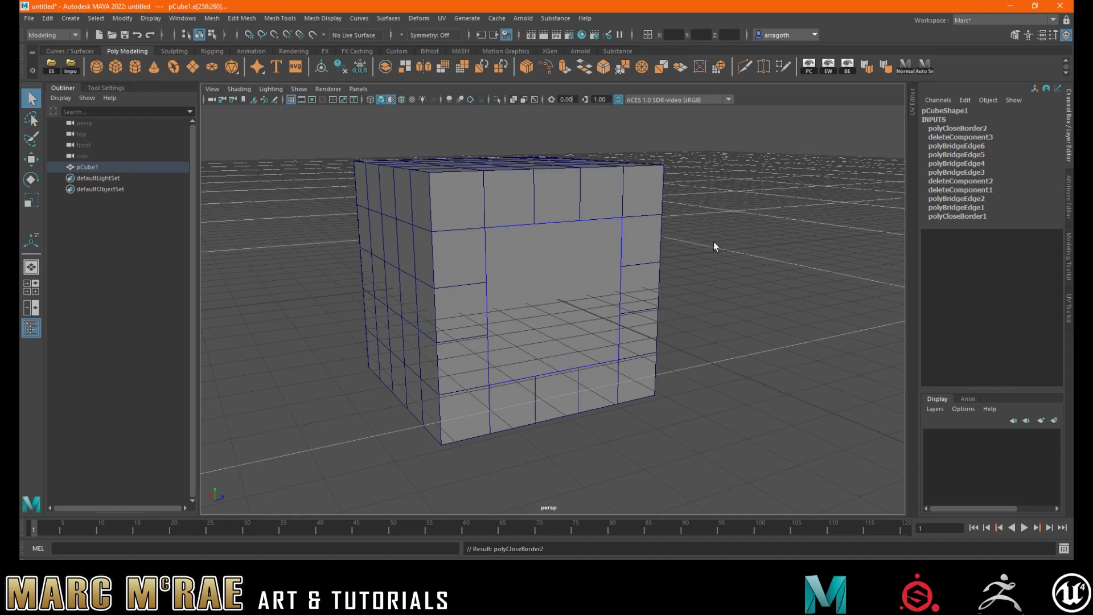
Step: Select the single large face that fills the three-by-three hole and examine it from several angles
{"action": "left_click_drag", "start_coordinate": [704, 238], "coordinate": [629, 258], "text": "alt"}
{"action": "left_click", "coordinate": [593, 259]}
{"action": "right_click_drag", "start_coordinate": [592, 258], "coordinate": [635, 244]}
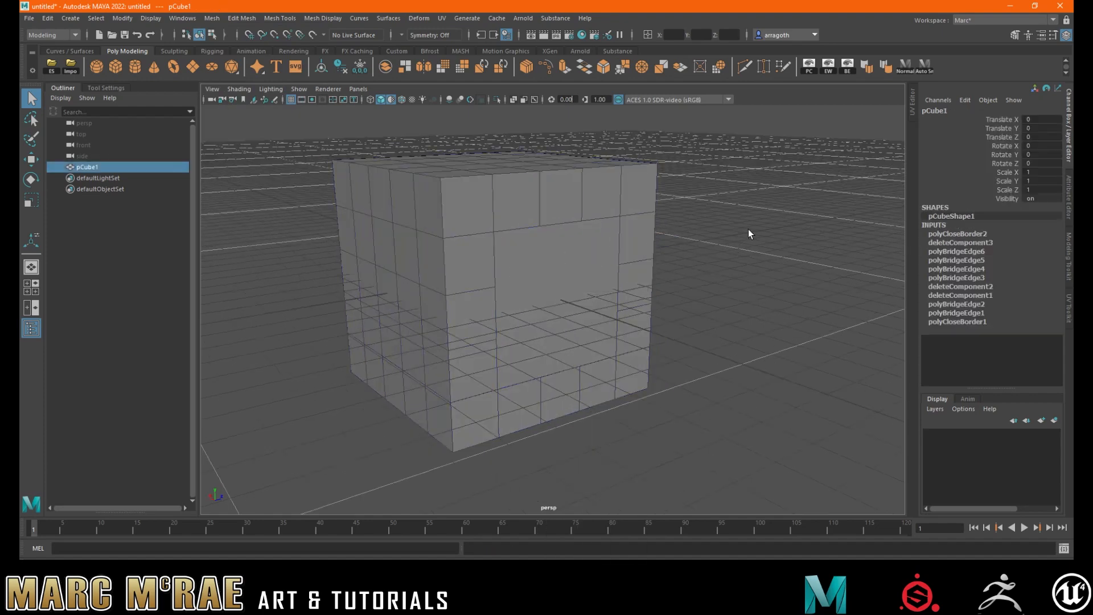
{"action": "right_click_drag", "start_coordinate": [566, 272], "coordinate": [561, 274]}
{"action": "left_click", "coordinate": [561, 274]}
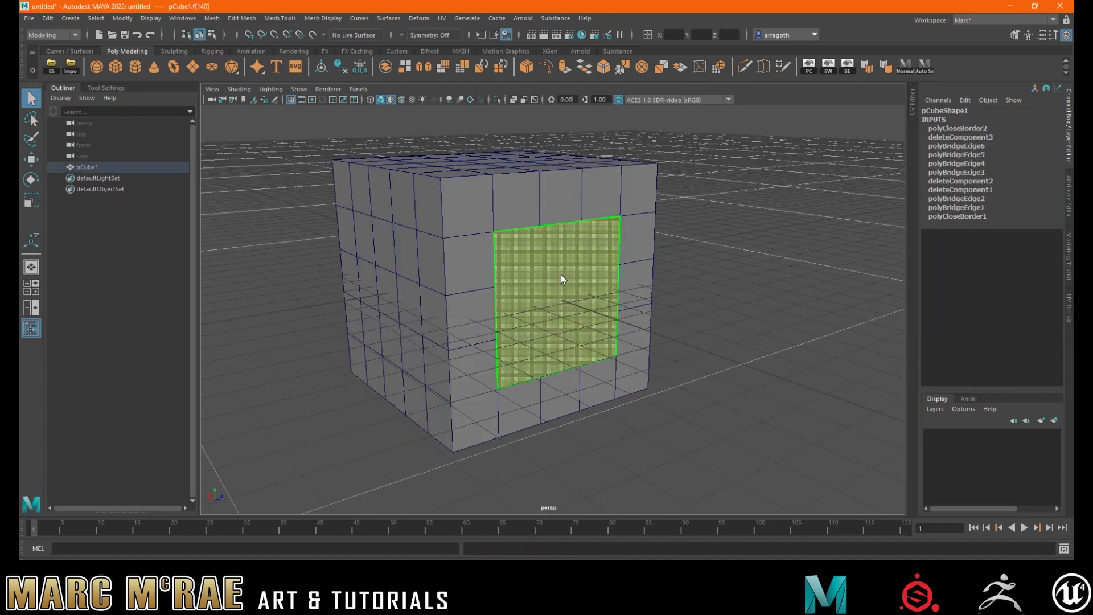
{"action": "left_click_drag", "start_coordinate": [607, 278], "coordinate": [488, 305], "text": "alt"}
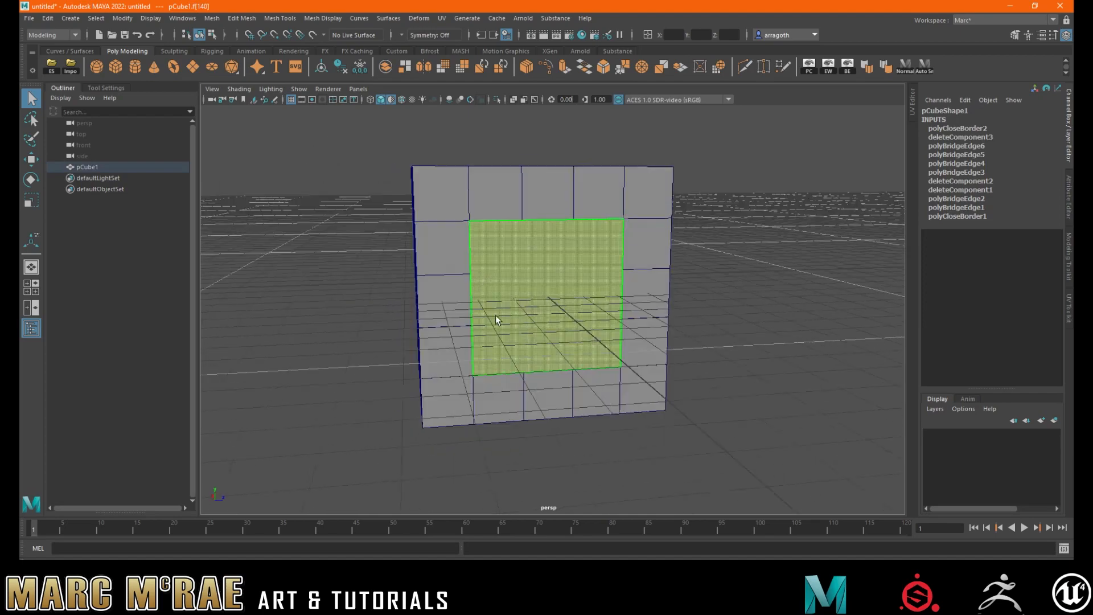
{"action": "mouse_move", "coordinate": [551, 337]}
{"action": "left_mouse_down", "text": "alt"}
{"action": "mouse_move", "coordinate": [555, 318]}
{"action": "mouse_move", "coordinate": [599, 338]}
{"action": "mouse_move", "coordinate": [535, 323]}
{"action": "left_mouse_up", "text": "alt"}
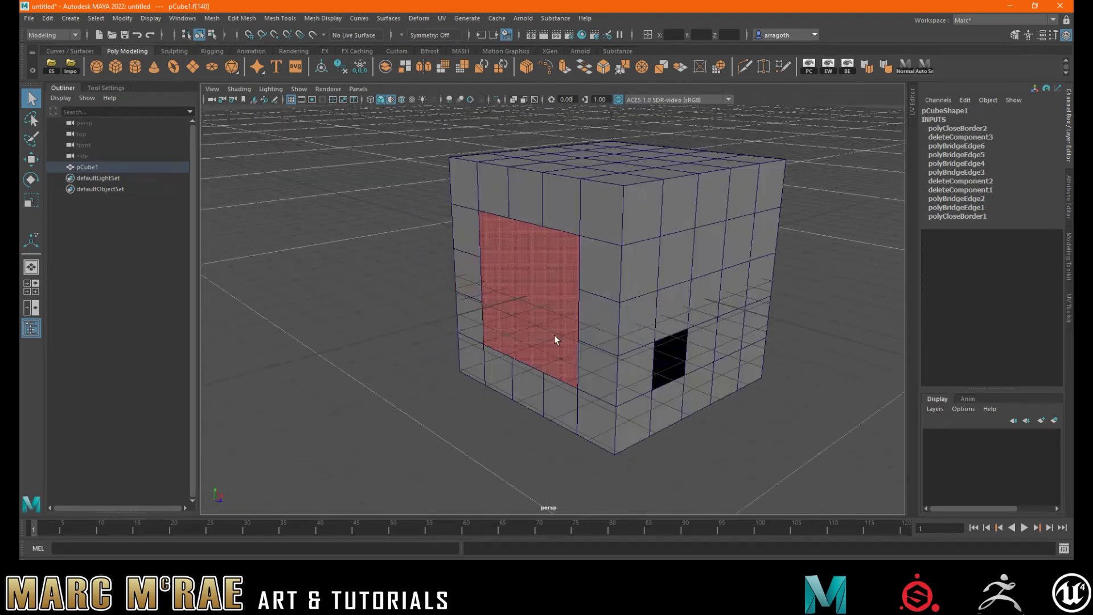
Step: Close the small single-face hole on the adjacent side by picking its upper border edge and repeating Fill Hole
{"action": "left_click", "coordinate": [672, 335]}
{"action": "right_click_drag", "start_coordinate": [672, 335], "coordinate": [665, 251]}
{"action": "left_click", "coordinate": [678, 333]}
{"action": "left_click", "coordinate": [677, 333]}
{"action": "key", "text": "g"}
{"action": "left_click_drag", "start_coordinate": [706, 325], "coordinate": [747, 337], "text": "alt"}
Step: Reselect the large filled face and examine up close how its outline meets the surrounding grid edges
{"action": "left_click", "coordinate": [568, 306]}
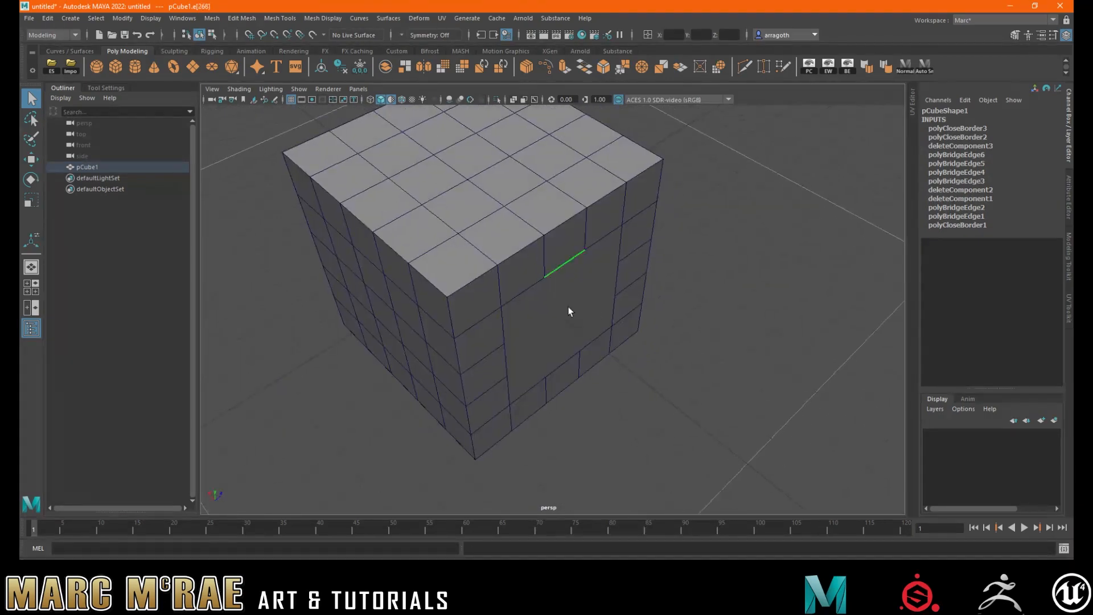
{"action": "right_click_drag", "start_coordinate": [551, 317], "coordinate": [546, 309]}
{"action": "left_click", "coordinate": [606, 320]}
{"action": "left_click_drag", "start_coordinate": [610, 321], "coordinate": [528, 265], "text": "alt"}
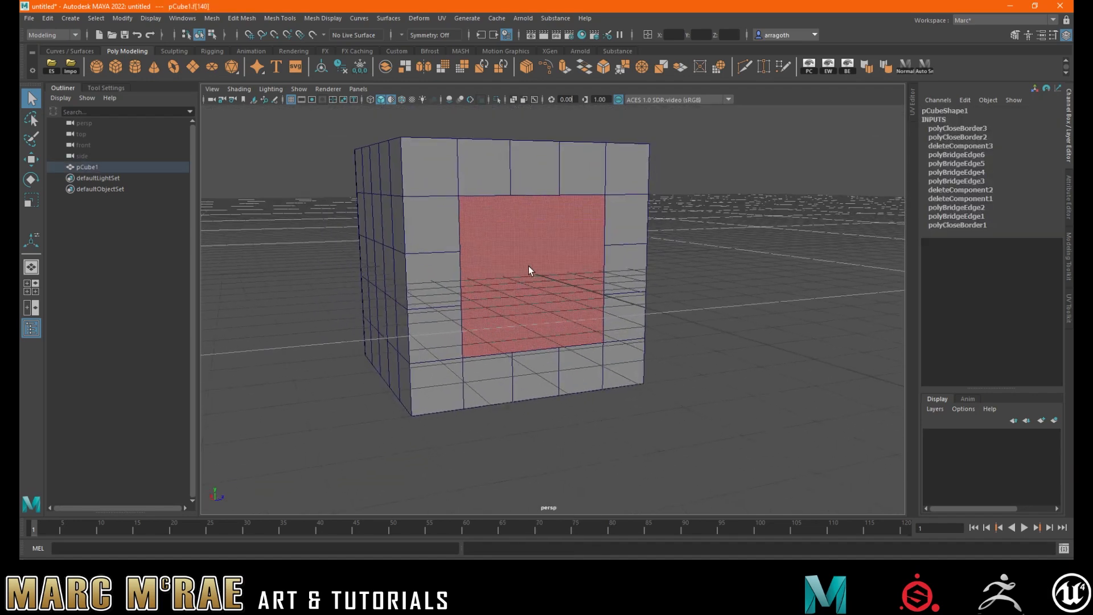
{"action": "right_click_drag", "start_coordinate": [470, 264], "coordinate": [603, 269], "text": "alt"}
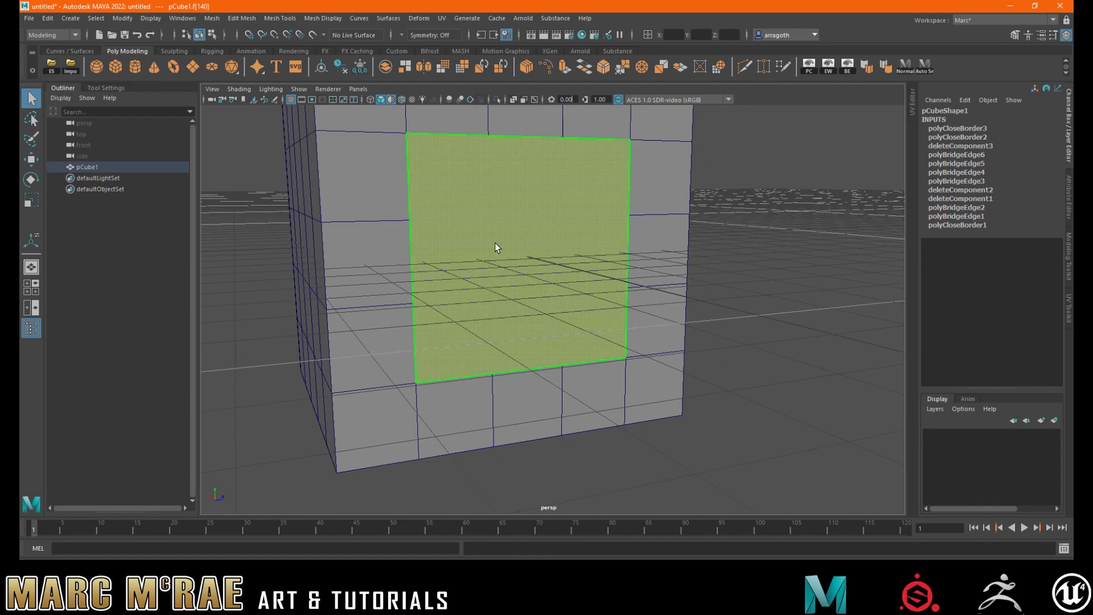
{"action": "left_click_drag", "start_coordinate": [495, 246], "coordinate": [495, 247], "text": "alt"}
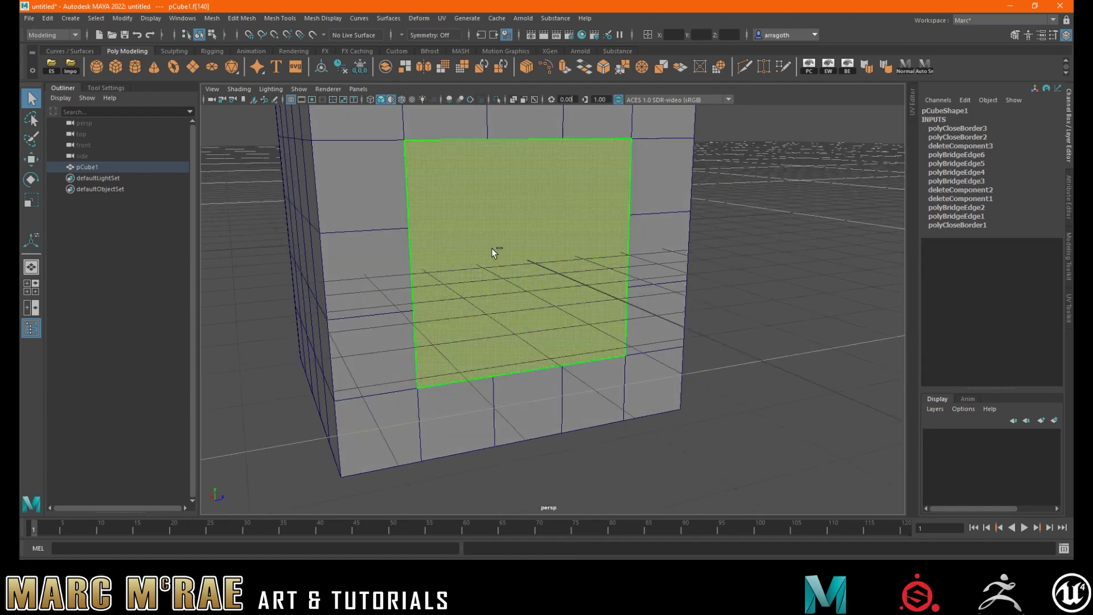
Step: Poke the large filled face so it splits into triangles meeting at a central vertex, and examine the result
{"action": "left_click", "coordinate": [211, 17]}
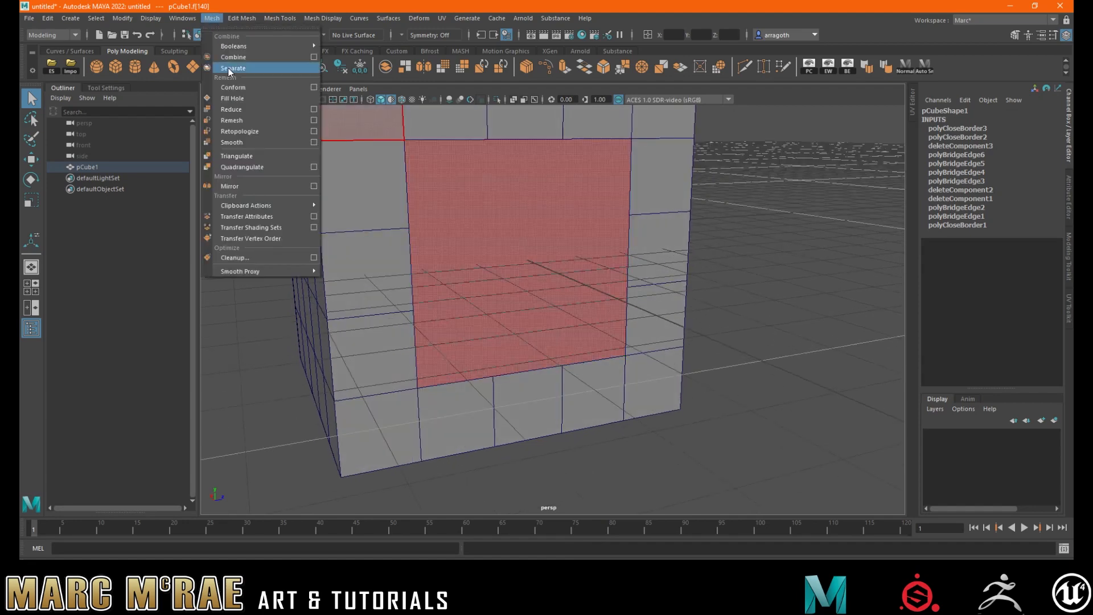
{"action": "left_click", "coordinate": [245, 22]}
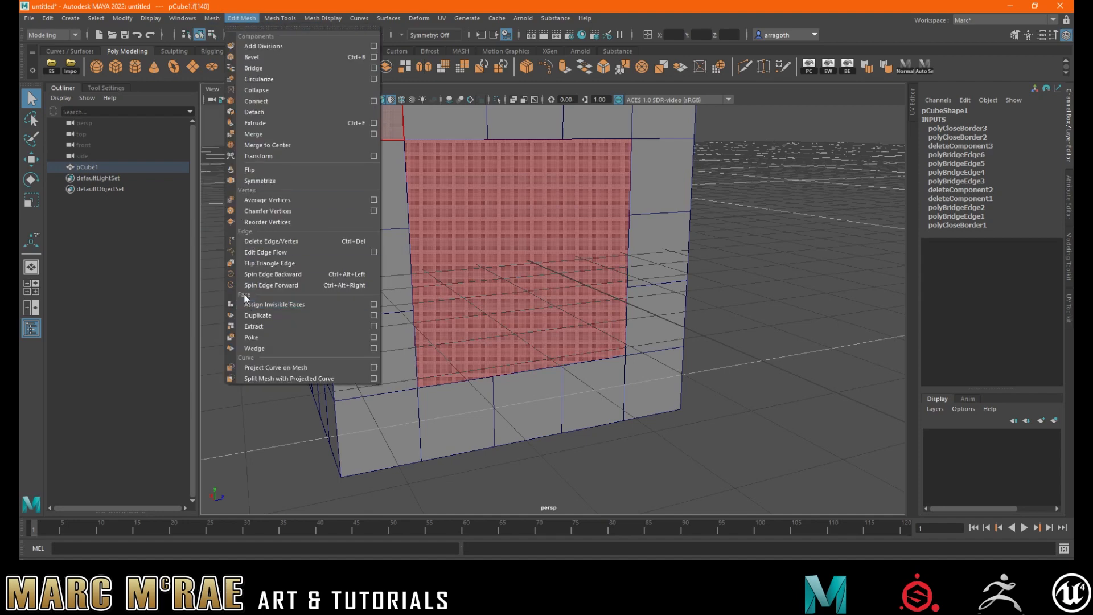
{"action": "left_click", "coordinate": [252, 337]}
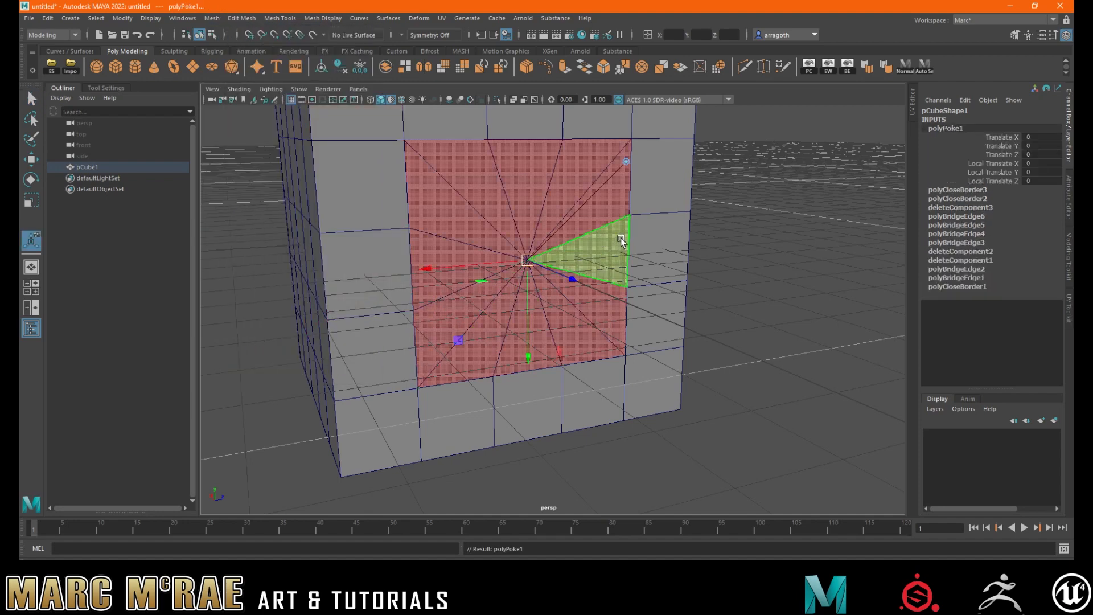
{"action": "left_click_drag", "start_coordinate": [581, 242], "coordinate": [538, 247], "text": "alt"}
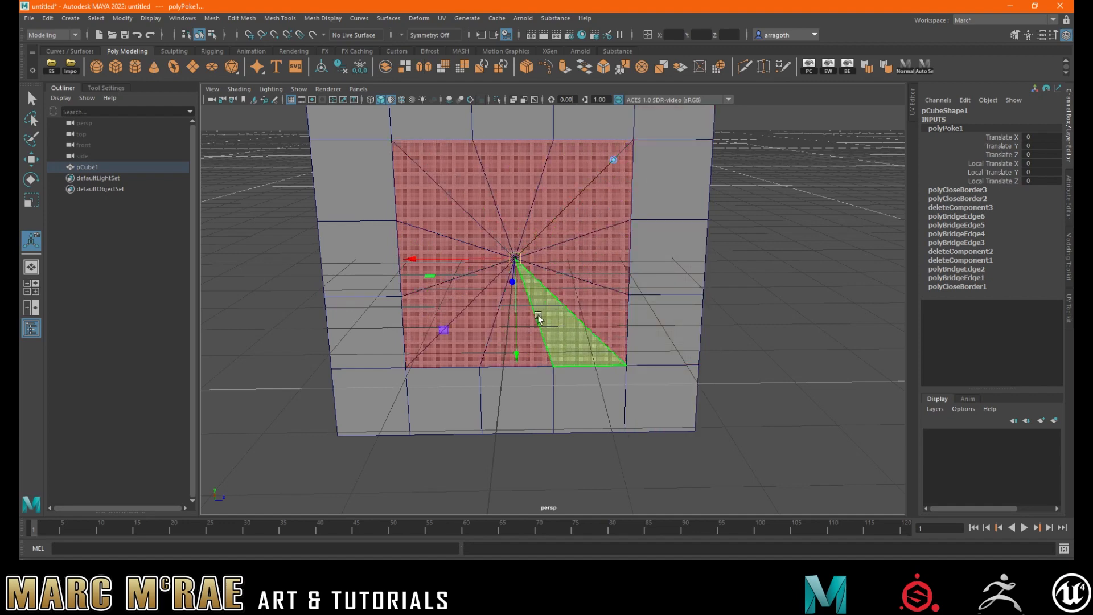
{"action": "left_click_drag", "start_coordinate": [546, 298], "coordinate": [513, 282], "text": "alt"}
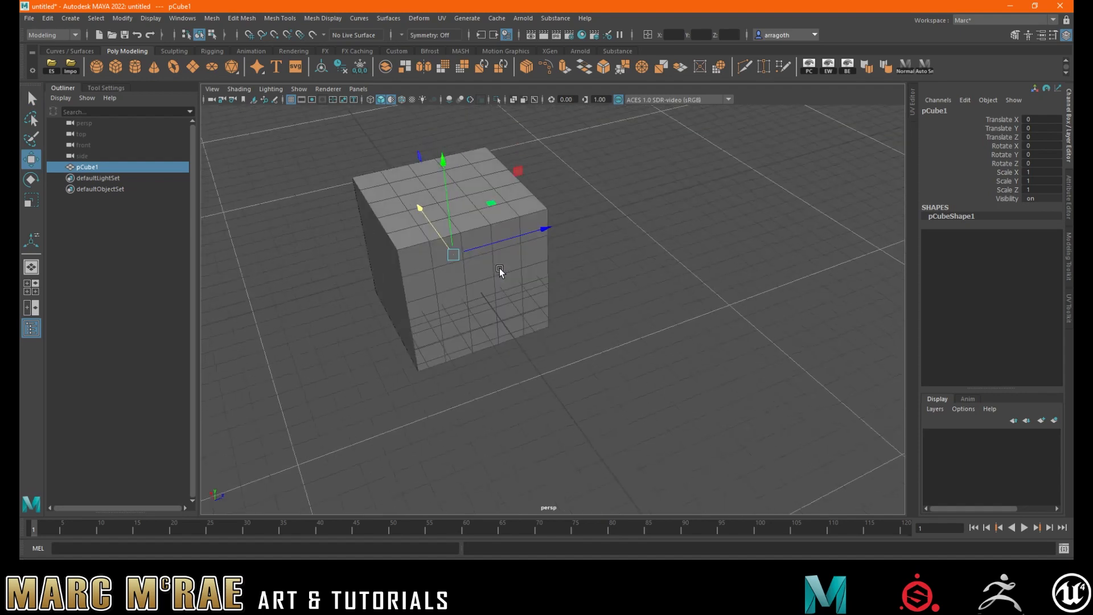
Step: Duplicate the cube and offset the copy about 94 units along Z
{"action": "middle_click_drag", "start_coordinate": [494, 266], "coordinate": [537, 320], "text": "alt"}
{"action": "left_click_drag", "start_coordinate": [556, 293], "coordinate": [702, 248], "text": "shift"}
{"action": "left_click_drag", "start_coordinate": [628, 254], "coordinate": [609, 256], "text": "alt"}
Step: Select both cubes and combine them into a single mesh
{"action": "left_click", "coordinate": [558, 251]}
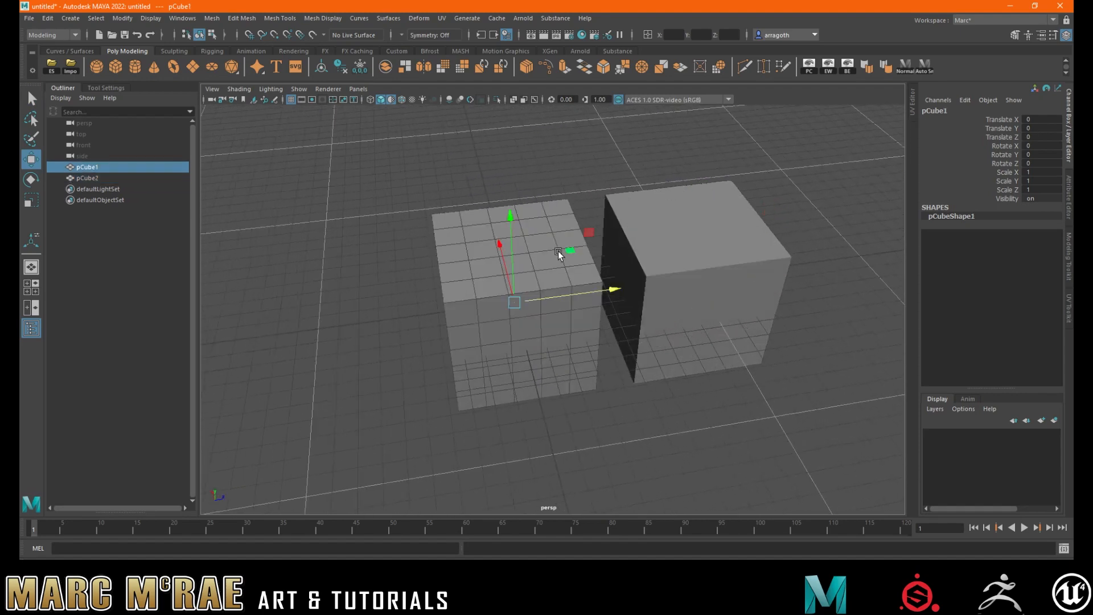
{"action": "left_click", "coordinate": [664, 230], "text": "shift"}
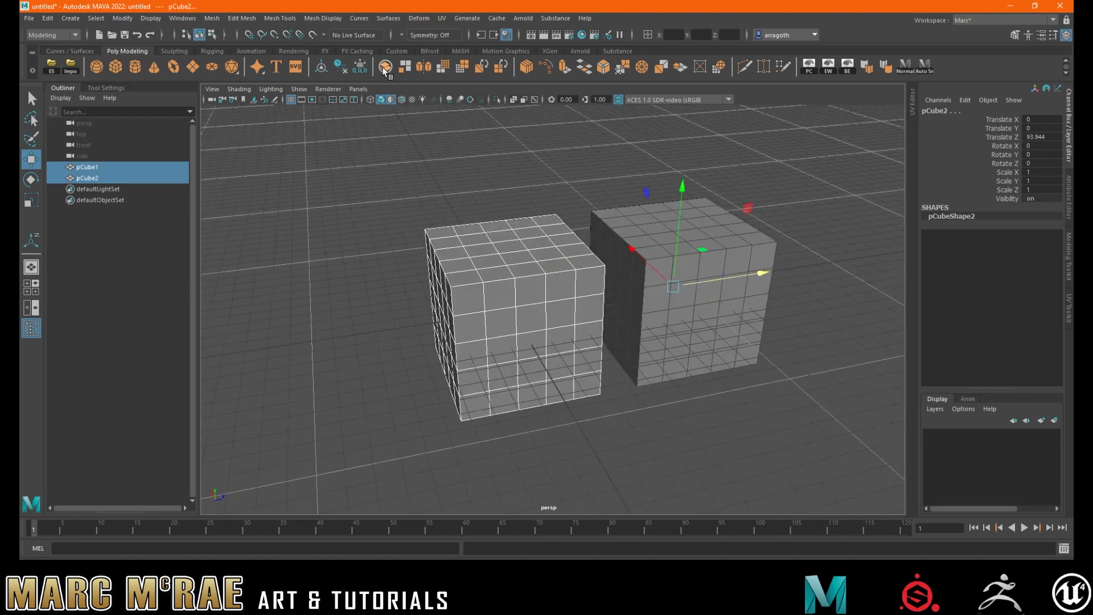
{"action": "left_click", "coordinate": [384, 67]}
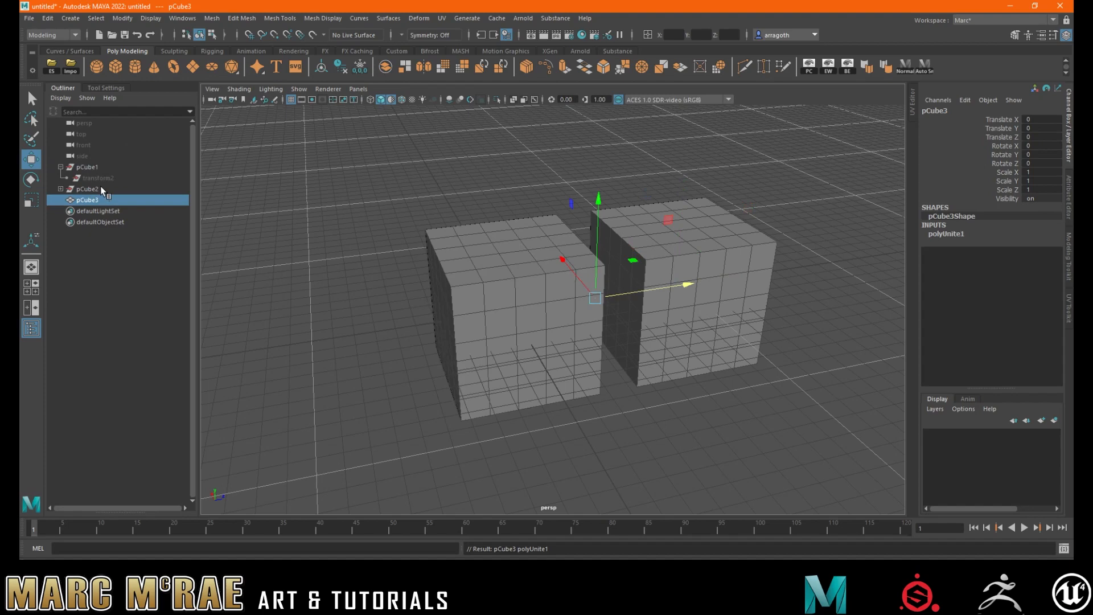
Step: Delete the combined mesh's construction history and freeze its transformations
{"action": "left_click", "coordinate": [344, 63]}
{"action": "left_click", "coordinate": [361, 68]}
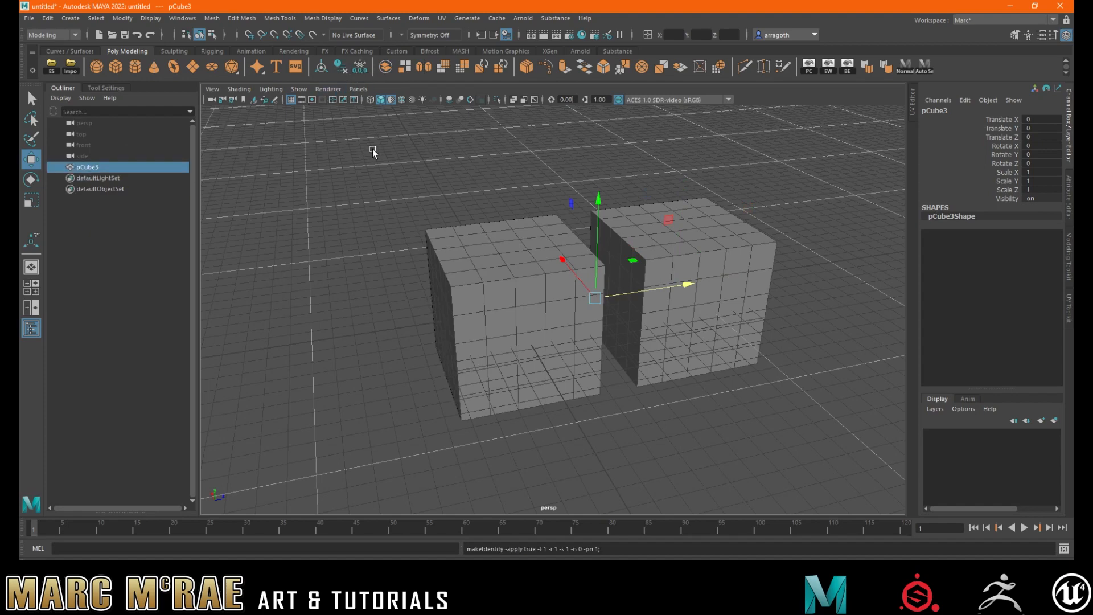
{"action": "left_click_drag", "start_coordinate": [421, 173], "coordinate": [460, 204], "text": "alt"}
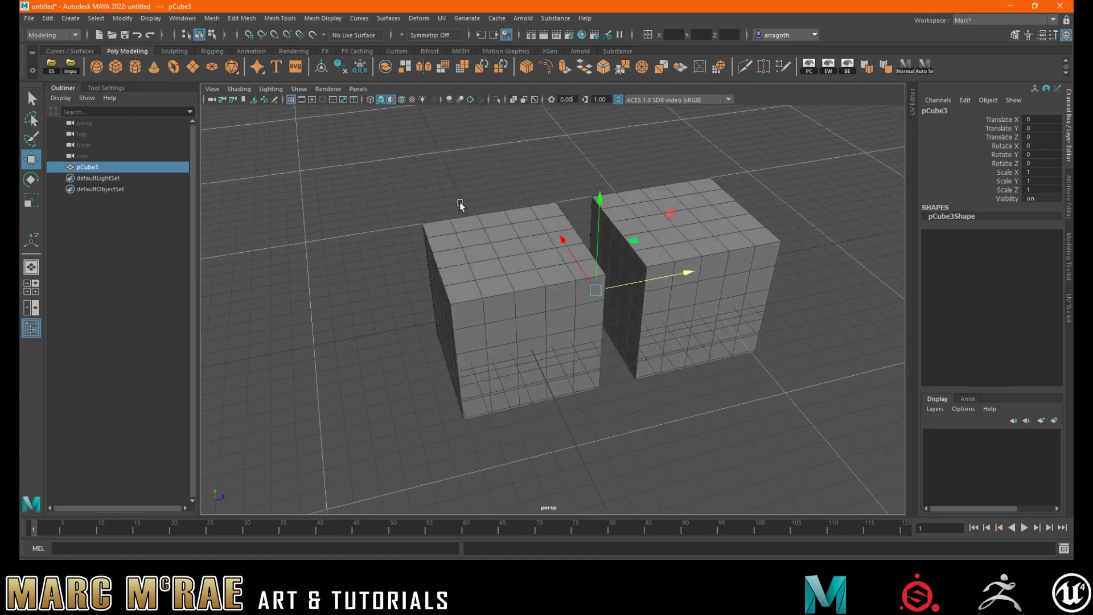
{"action": "left_click", "coordinate": [685, 321]}
{"action": "left_click", "coordinate": [543, 308]}
{"action": "mouse_move", "coordinate": [600, 351]}
{"action": "left_mouse_down", "text": "alt"}
{"action": "mouse_move", "coordinate": [555, 366]}
{"action": "mouse_move", "coordinate": [557, 386]}
{"action": "mouse_move", "coordinate": [619, 320]}
{"action": "mouse_move", "coordinate": [602, 340]}
{"action": "left_mouse_up", "text": "alt"}
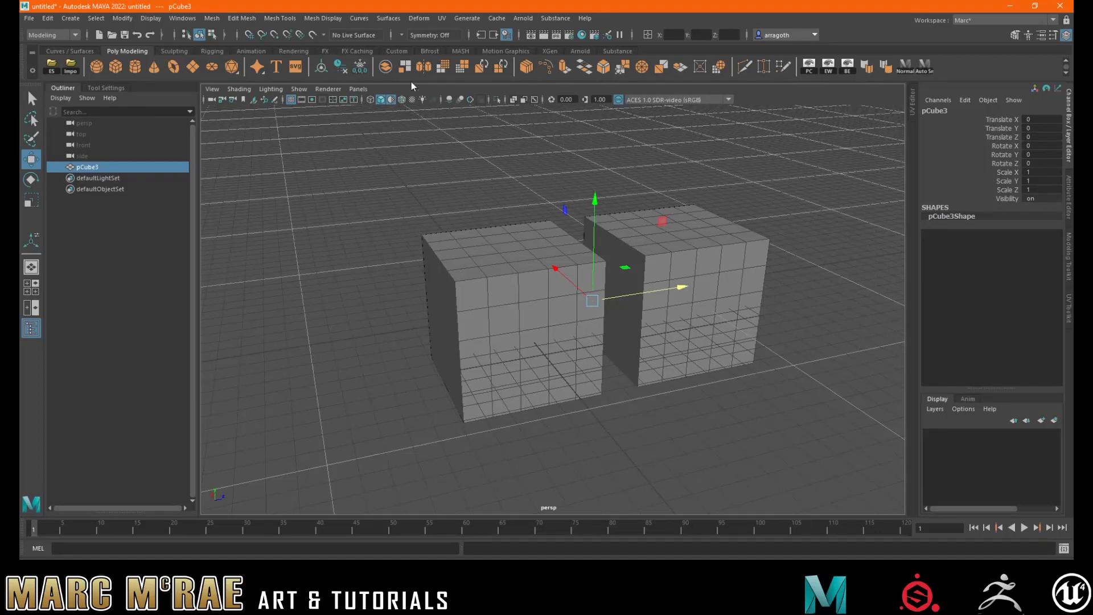
Step: Separate the combined mesh back into two individual cubes and expand its leftover group in the Outliner
{"action": "left_click", "coordinate": [212, 18]}
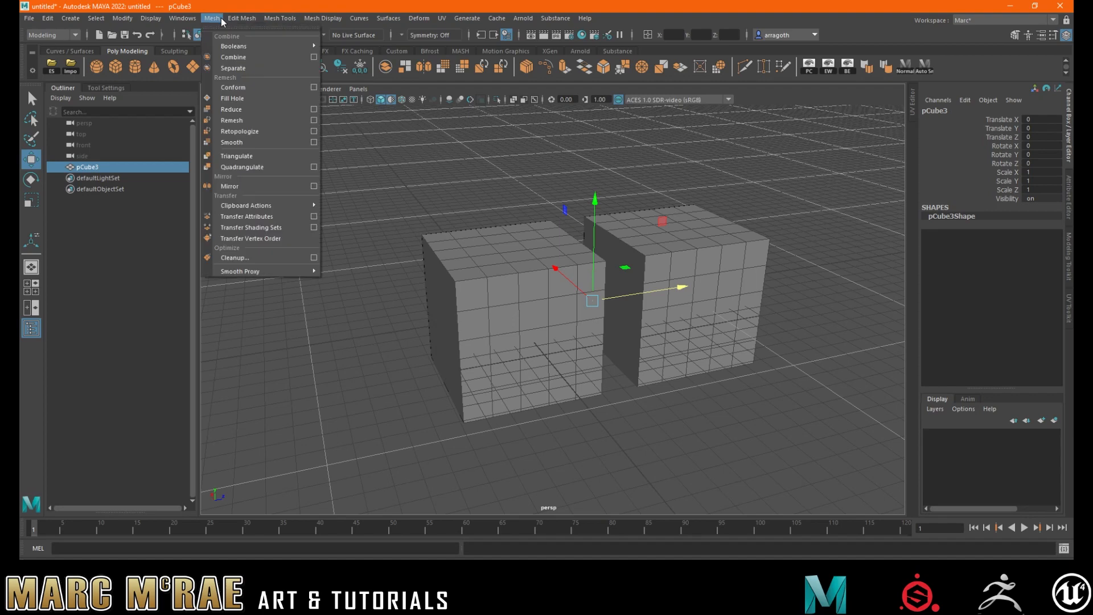
{"action": "left_click", "coordinate": [230, 68]}
{"action": "left_click", "coordinate": [77, 165]}
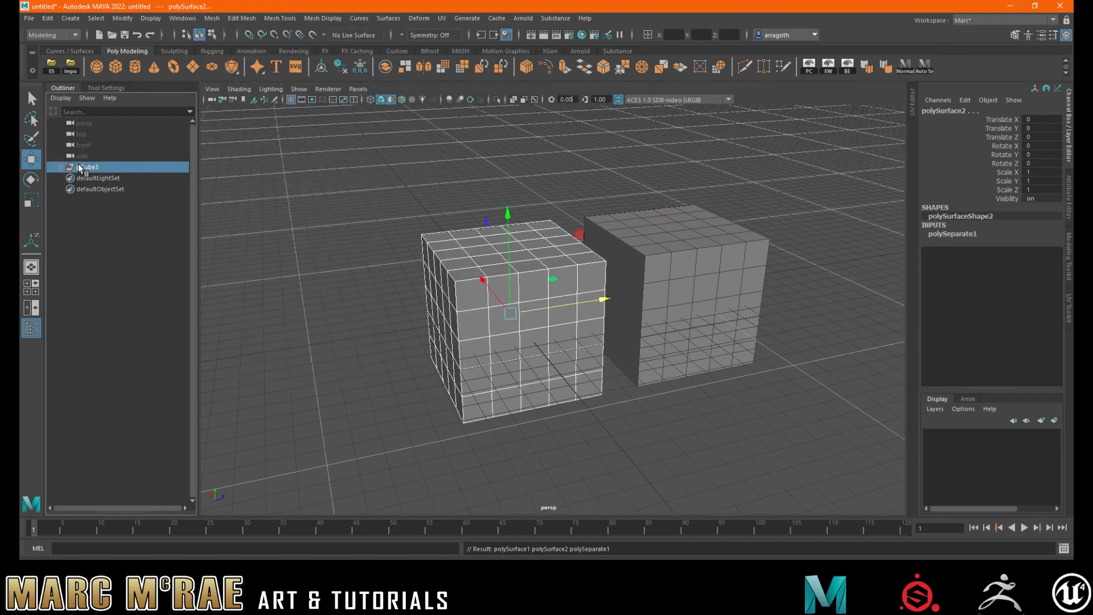
{"action": "left_click", "coordinate": [60, 167]}
Step: Select polySurface1 and polySurface2, delete their construction history and freeze their transformations
{"action": "left_click_drag", "start_coordinate": [103, 180], "coordinate": [92, 189]}
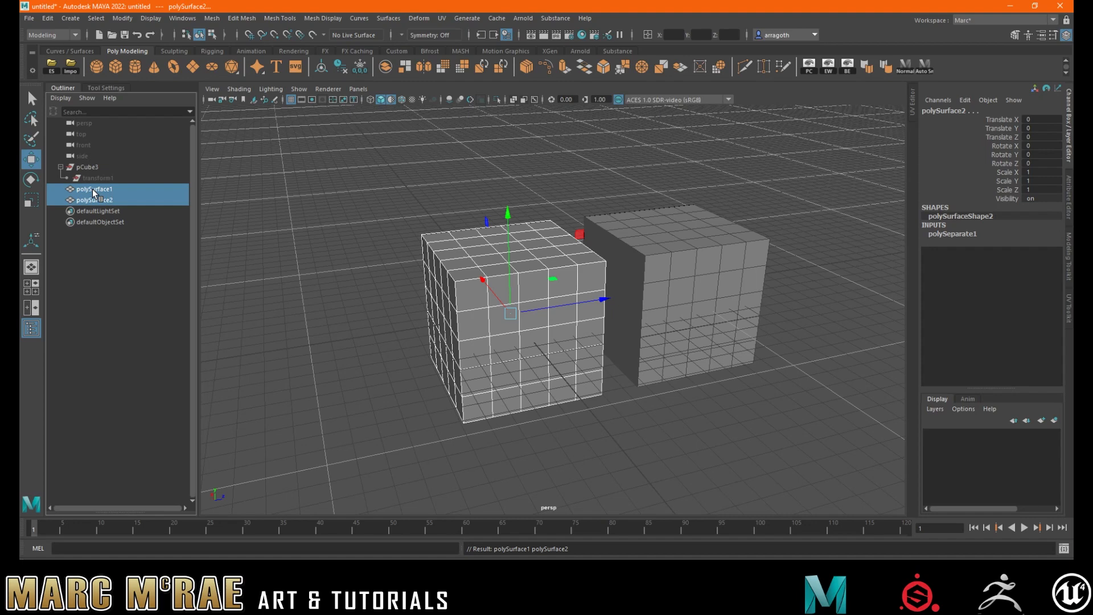
{"action": "left_click", "coordinate": [347, 68]}
{"action": "left_click", "coordinate": [357, 66]}
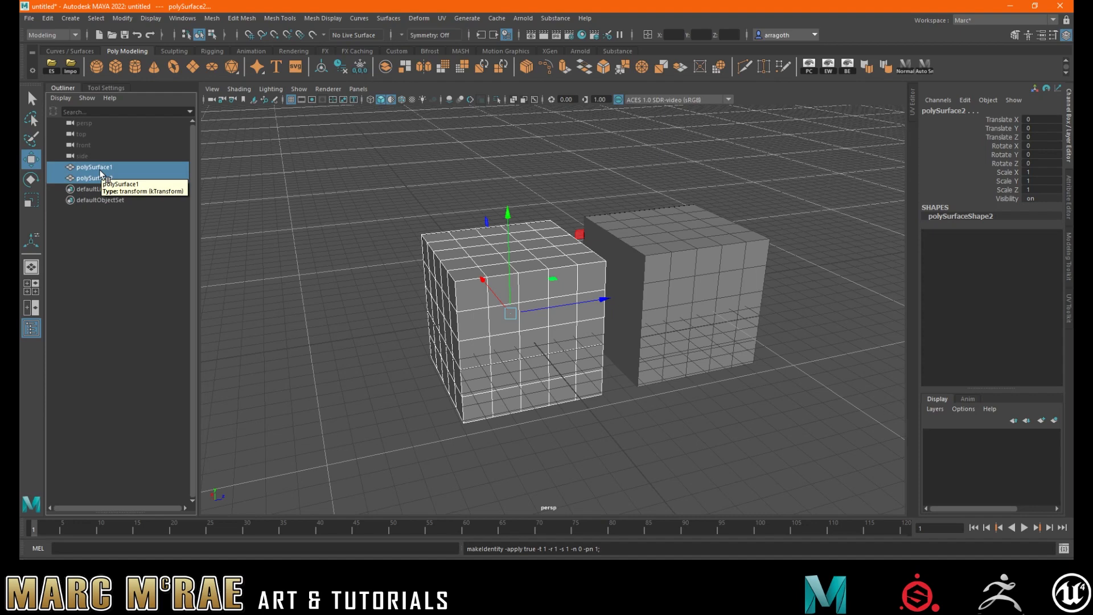
Step: Scale the first horizontal edge loop below the cube's upper rim outward into a flared ridge, and return to object mode
{"action": "key", "text": "f"}
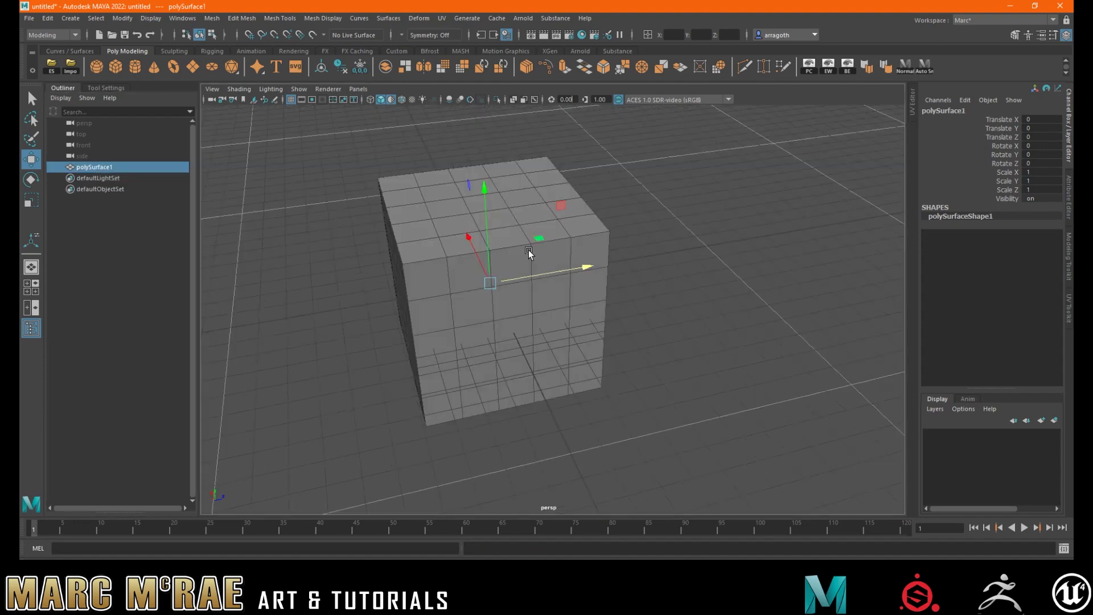
{"action": "right_click_drag", "start_coordinate": [606, 250], "coordinate": [605, 243]}
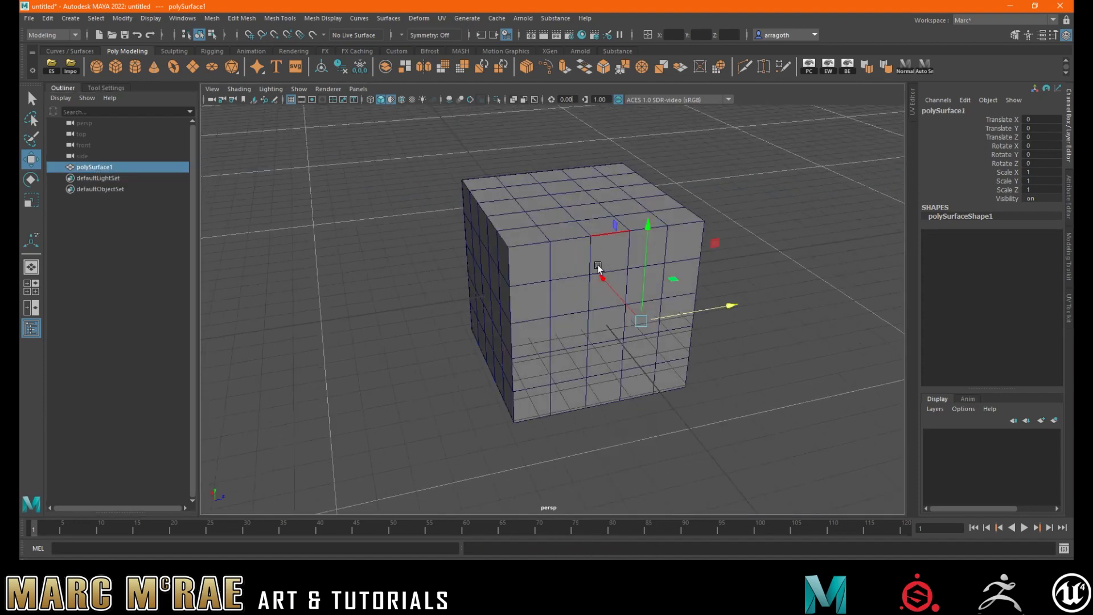
{"action": "left_click", "coordinate": [597, 271]}
{"action": "double_click", "coordinate": [610, 271]}
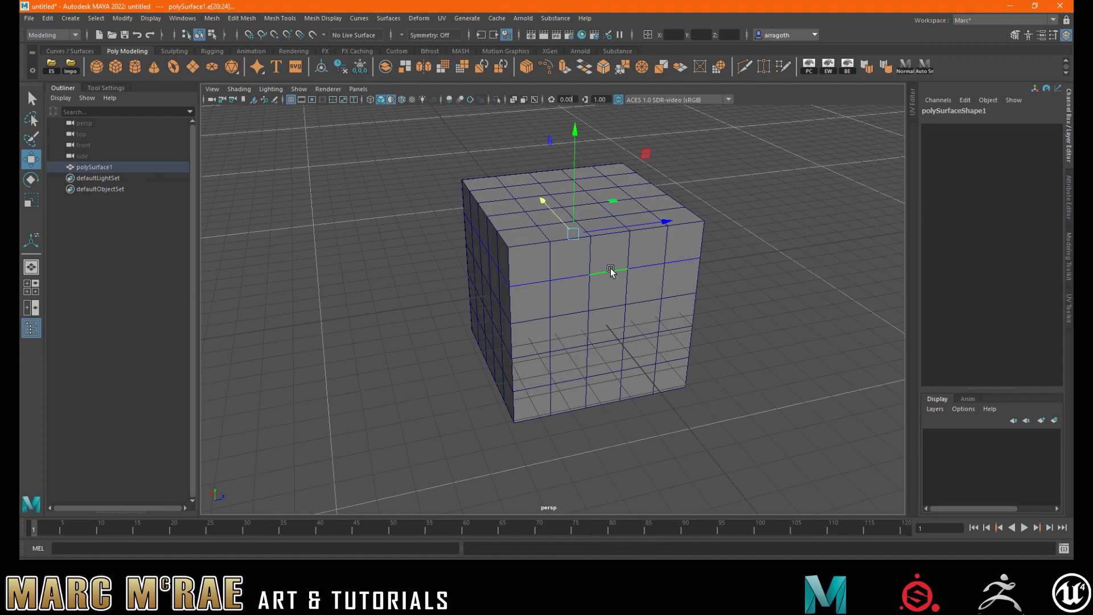
{"action": "key", "text": "r"}
{"action": "mouse_move", "coordinate": [580, 234]}
{"action": "left_mouse_down"}
{"action": "mouse_move", "coordinate": [617, 240]}
{"action": "mouse_move", "coordinate": [597, 246]}
{"action": "left_mouse_up"}
{"action": "right_click_drag", "start_coordinate": [600, 251], "coordinate": [638, 234]}
{"action": "left_click", "coordinate": [729, 212]}
Step: Select the flared cube and harden all its edges
{"action": "left_click_drag", "start_coordinate": [689, 268], "coordinate": [576, 237], "text": "alt"}
{"action": "left_click", "coordinate": [563, 236]}
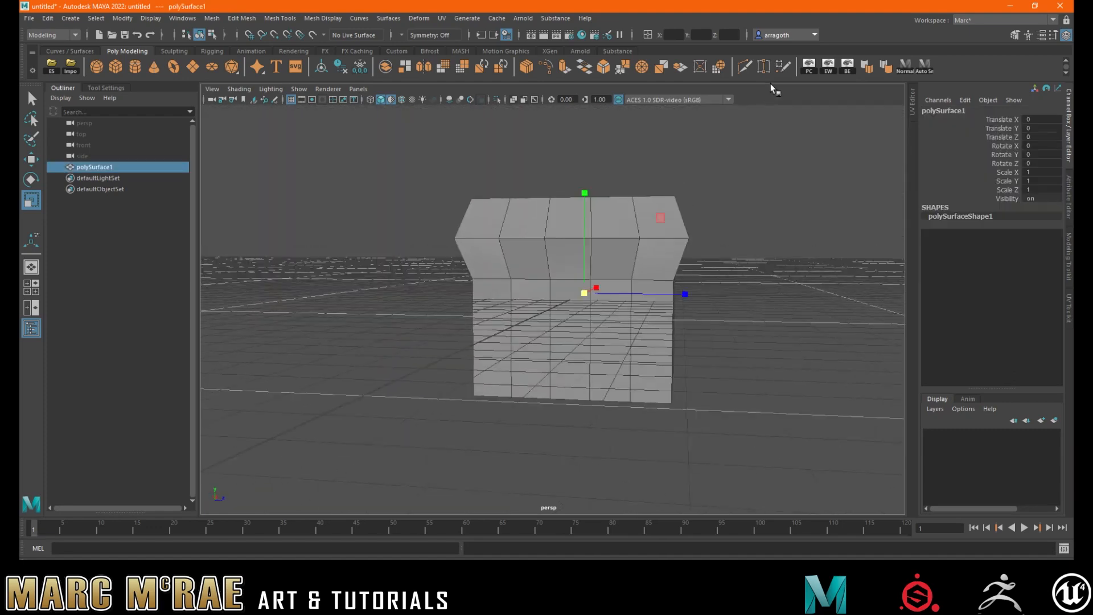
{"action": "left_click", "coordinate": [867, 67]}
{"action": "left_click", "coordinate": [645, 212]}
{"action": "left_click_drag", "start_coordinate": [645, 211], "coordinate": [608, 248], "text": "alt"}
Step: Select the flared horizontal edge loop and apply Edit Edge Flow to it
{"action": "right_click_drag", "start_coordinate": [595, 249], "coordinate": [599, 240]}
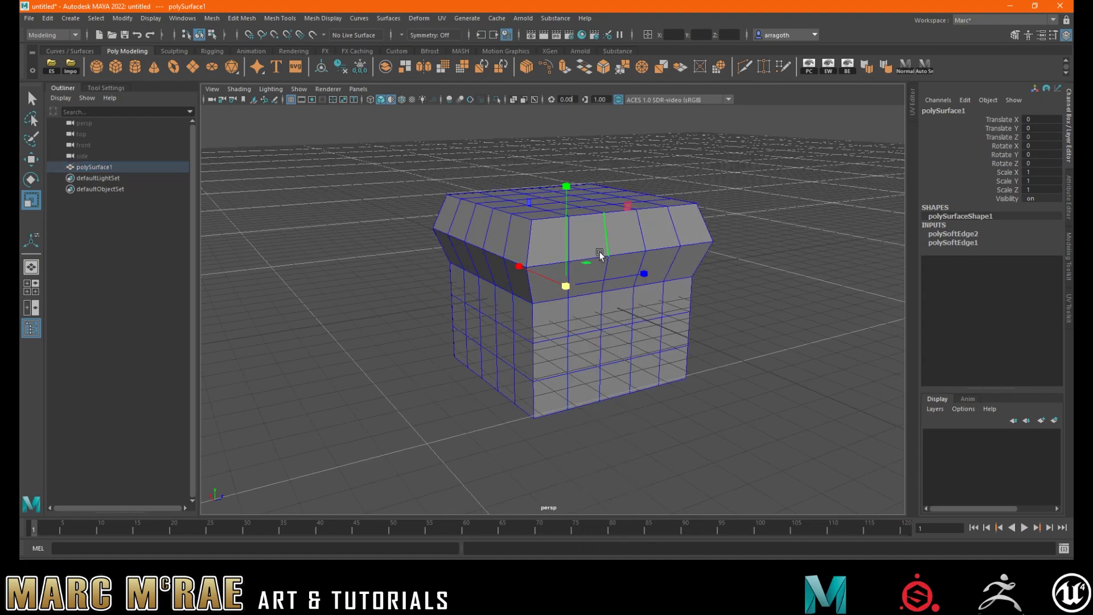
{"action": "left_click", "coordinate": [591, 258]}
{"action": "double_click", "coordinate": [539, 265]}
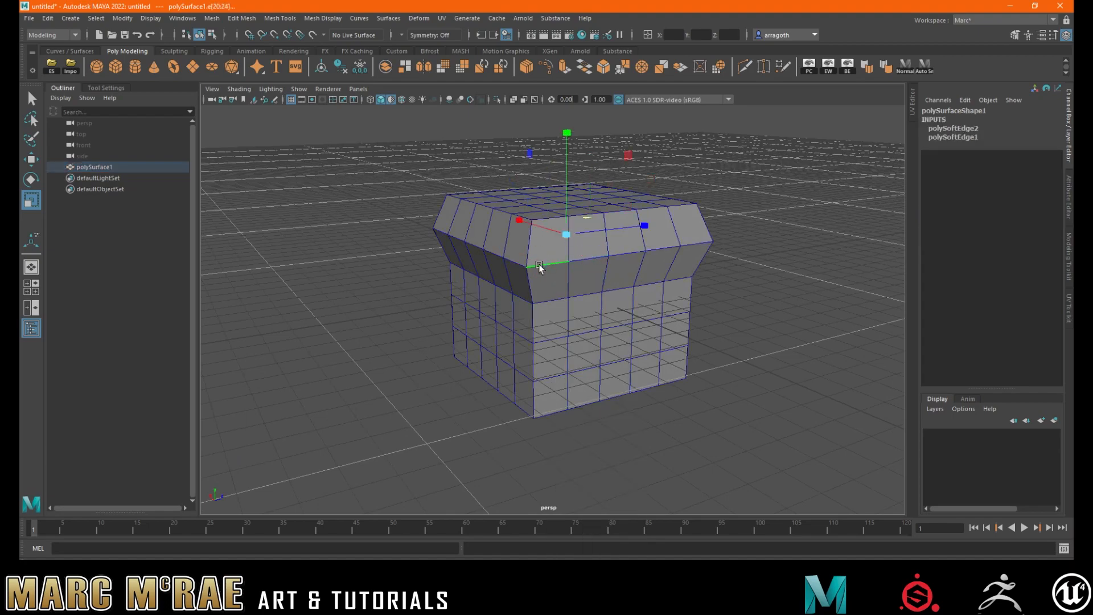
{"action": "key", "text": "q"}
{"action": "left_click_drag", "start_coordinate": [528, 221], "coordinate": [500, 245], "text": "alt"}
{"action": "right_click_drag", "start_coordinate": [500, 245], "coordinate": [595, 268], "text": "alt"}
{"action": "left_click_drag", "start_coordinate": [596, 268], "coordinate": [599, 233], "text": "alt"}
{"action": "middle_click_drag", "start_coordinate": [599, 234], "coordinate": [583, 295], "text": "alt"}
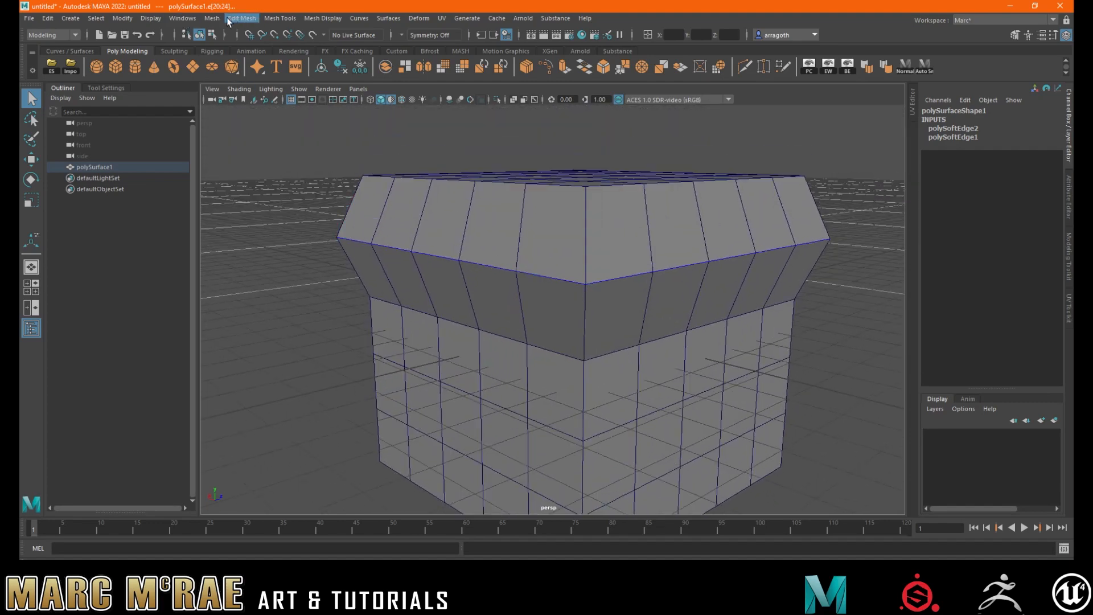
{"action": "left_click", "coordinate": [212, 18]}
{"action": "mouse_move", "coordinate": [248, 19]}
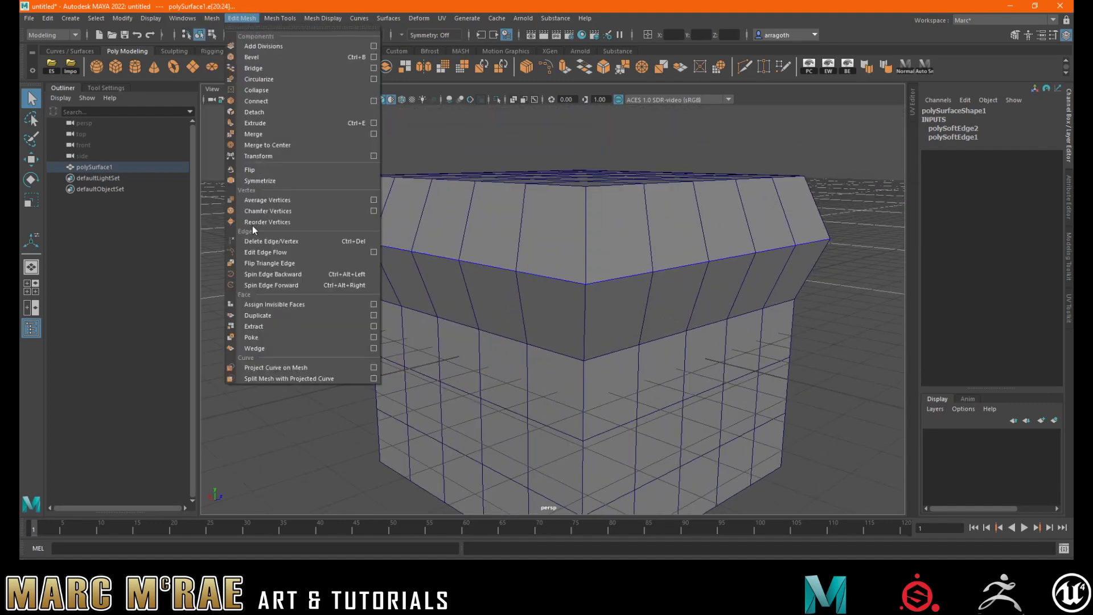
{"action": "left_click", "coordinate": [267, 251]}
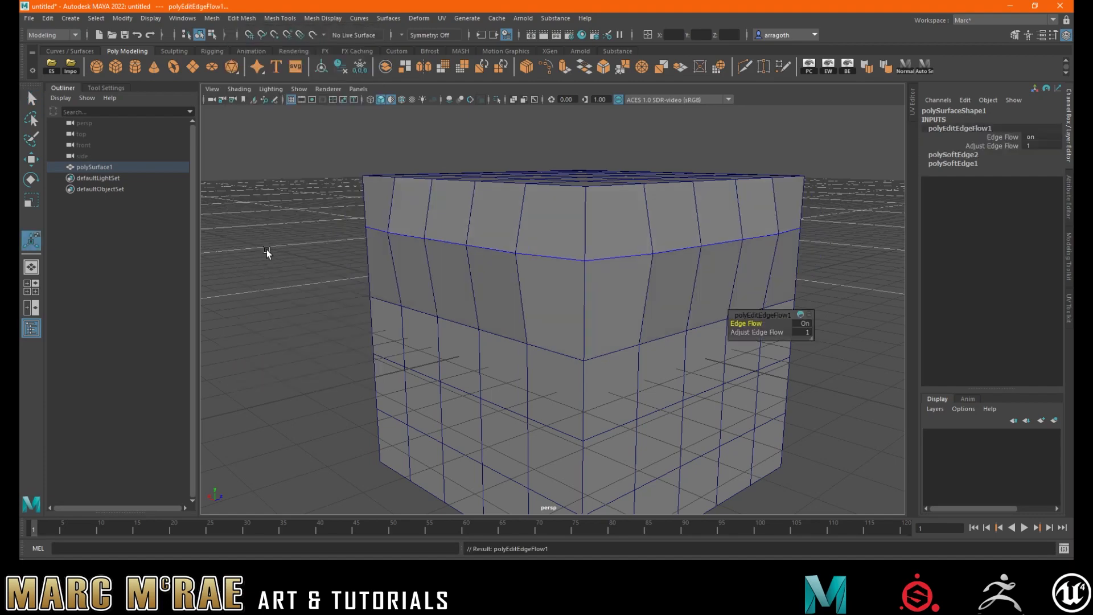
Step: Examine the adjusted loop from the side and from above, and undo the Edit Edge Flow change
{"action": "left_click_drag", "start_coordinate": [588, 278], "coordinate": [726, 270], "text": "alt"}
{"action": "left_click_drag", "start_coordinate": [479, 255], "coordinate": [405, 256], "text": "alt"}
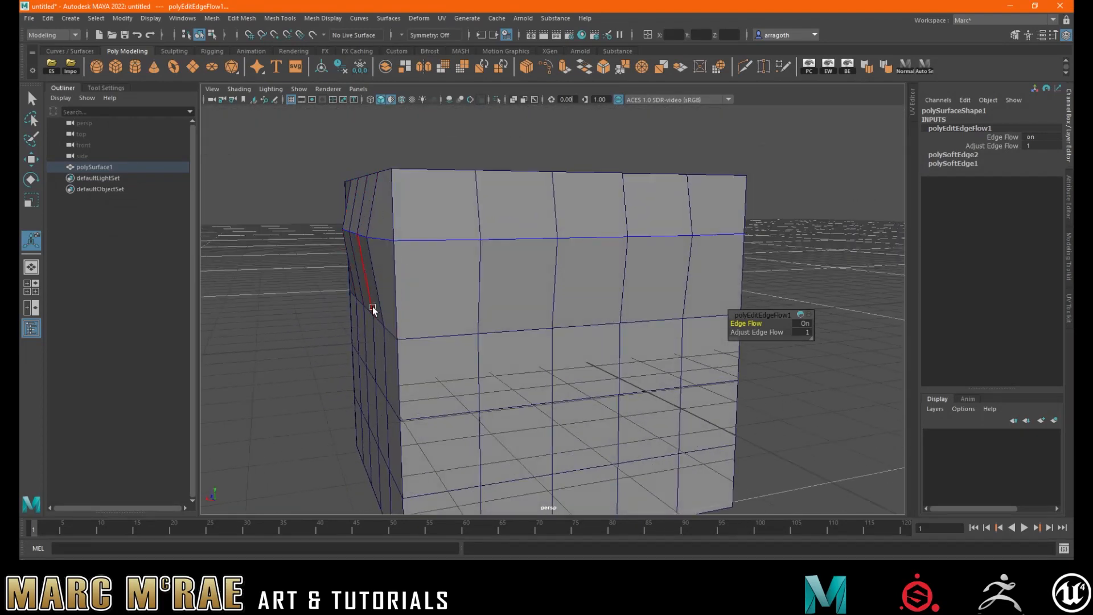
{"action": "left_click_drag", "start_coordinate": [352, 222], "coordinate": [435, 279], "text": "alt"}
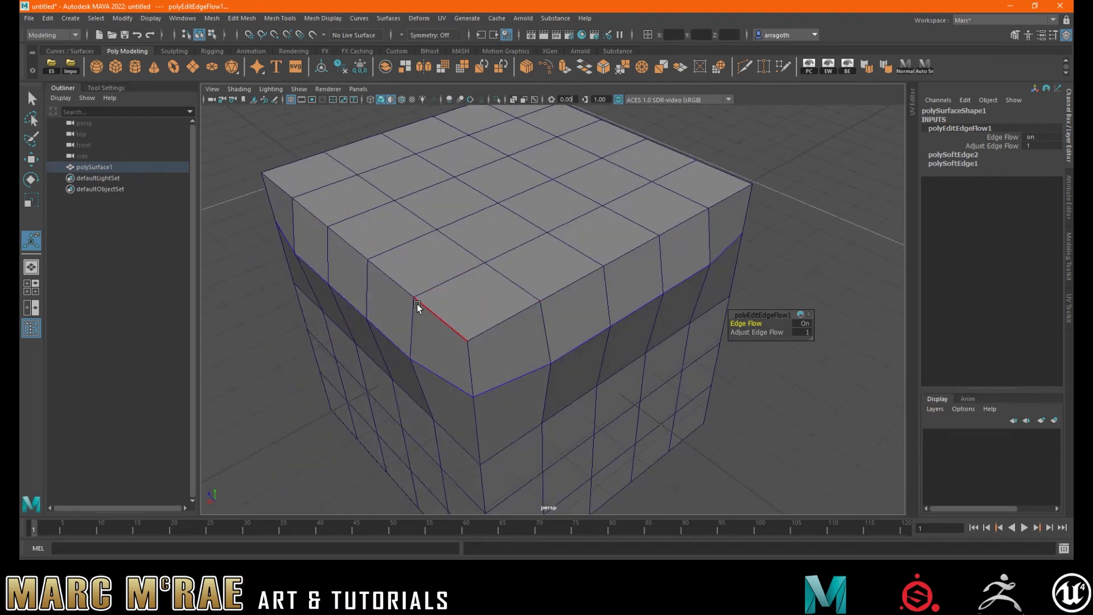
{"action": "key", "text": "ctrl+z"}
{"action": "left_click_drag", "start_coordinate": [417, 303], "coordinate": [453, 216], "text": "alt"}
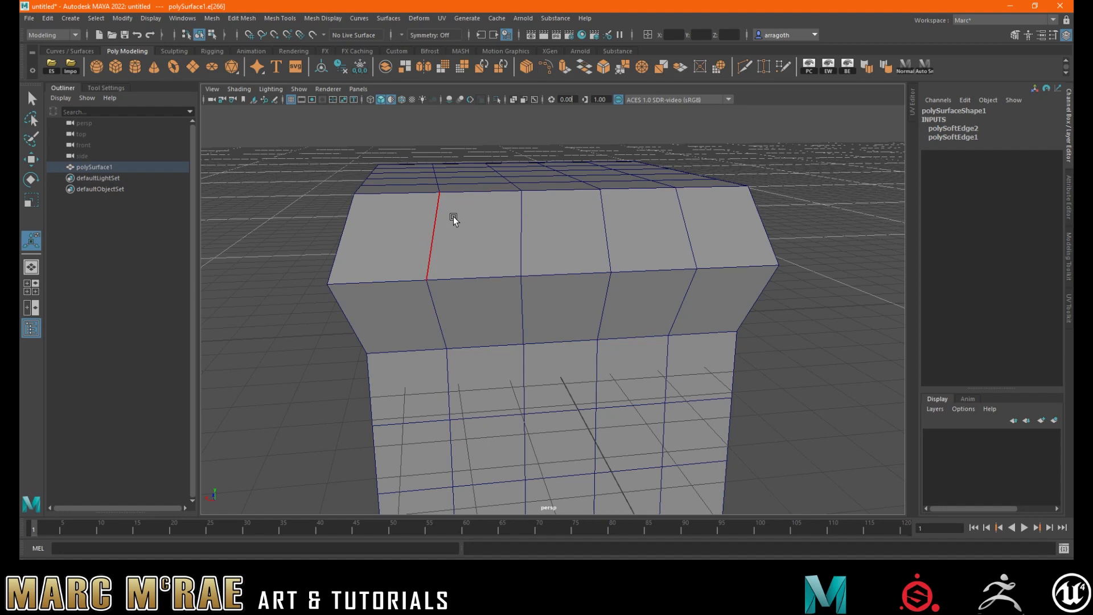
Step: Apply Edit Edge Flow in turn to the two inner vertical edge loops and one outer vertical loop of the flared side
{"action": "left_click_drag", "start_coordinate": [598, 218], "coordinate": [518, 234], "text": "alt"}
{"action": "double_click", "coordinate": [514, 234]}
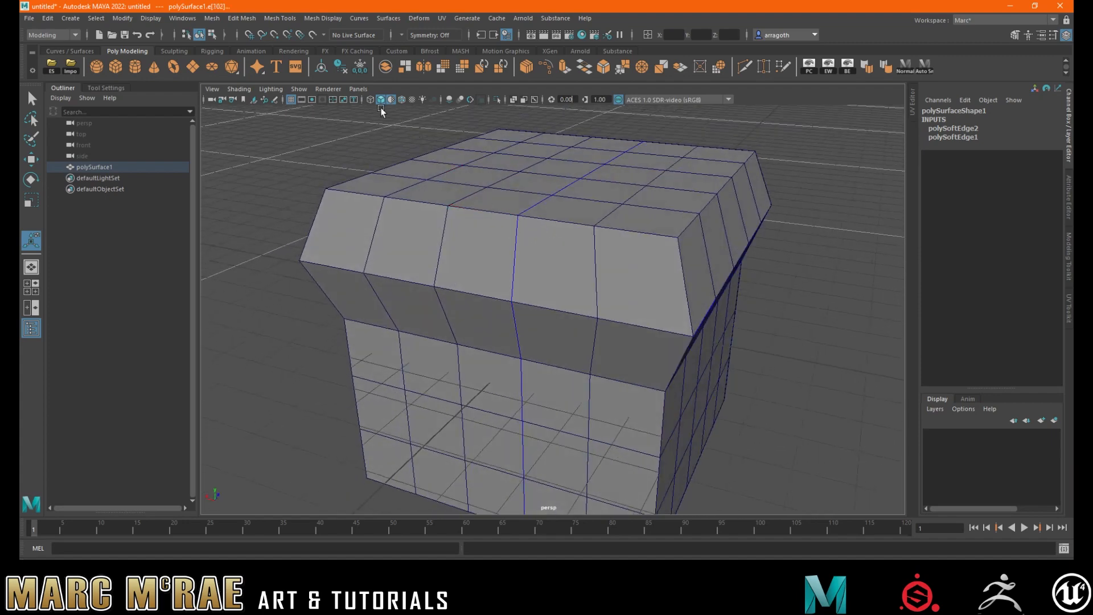
{"action": "key", "text": "g"}
{"action": "double_click", "coordinate": [441, 230]}
{"action": "key", "text": "g"}
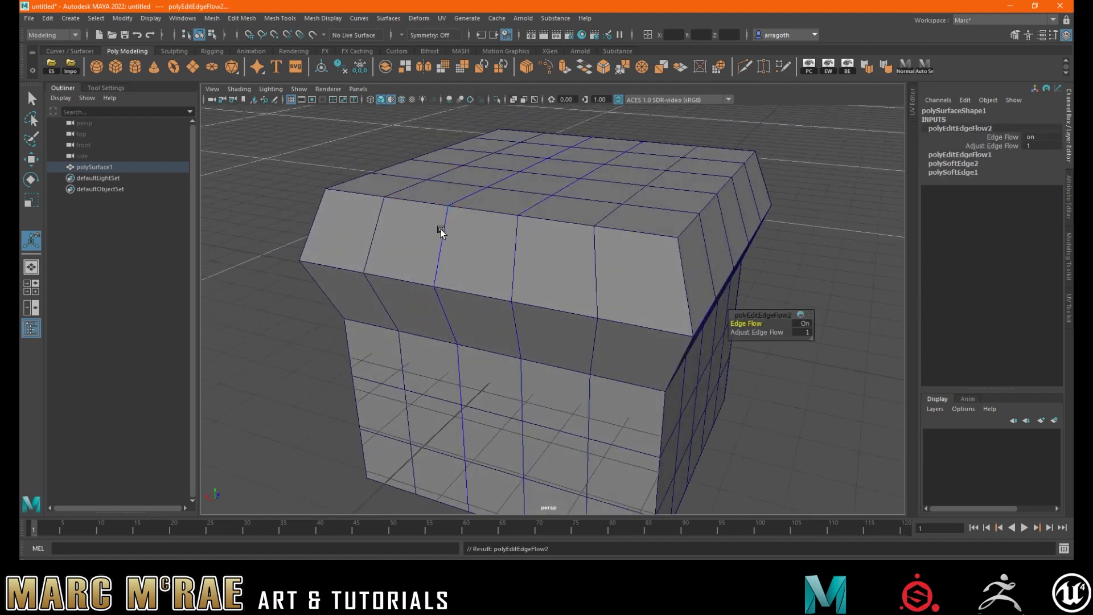
{"action": "double_click", "coordinate": [593, 236]}
{"action": "key", "text": "g"}
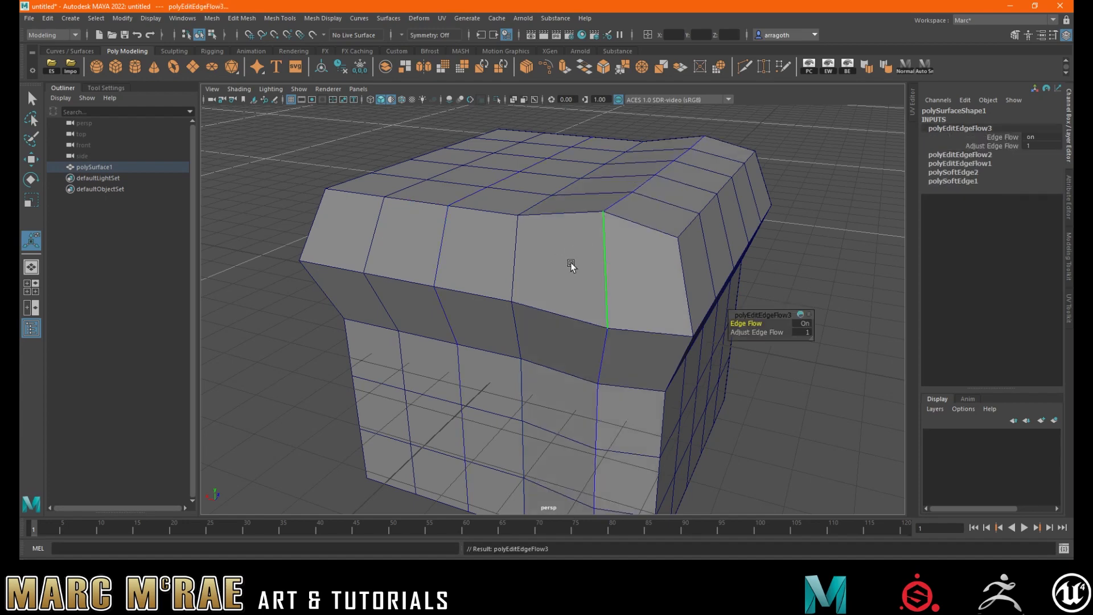
Step: Repeat Edit Edge Flow on the remaining outer vertical loop and again on each of the two inner vertical loops
{"action": "left_click_drag", "start_coordinate": [593, 235], "coordinate": [569, 260], "text": "alt"}
{"action": "left_click", "coordinate": [416, 252]}
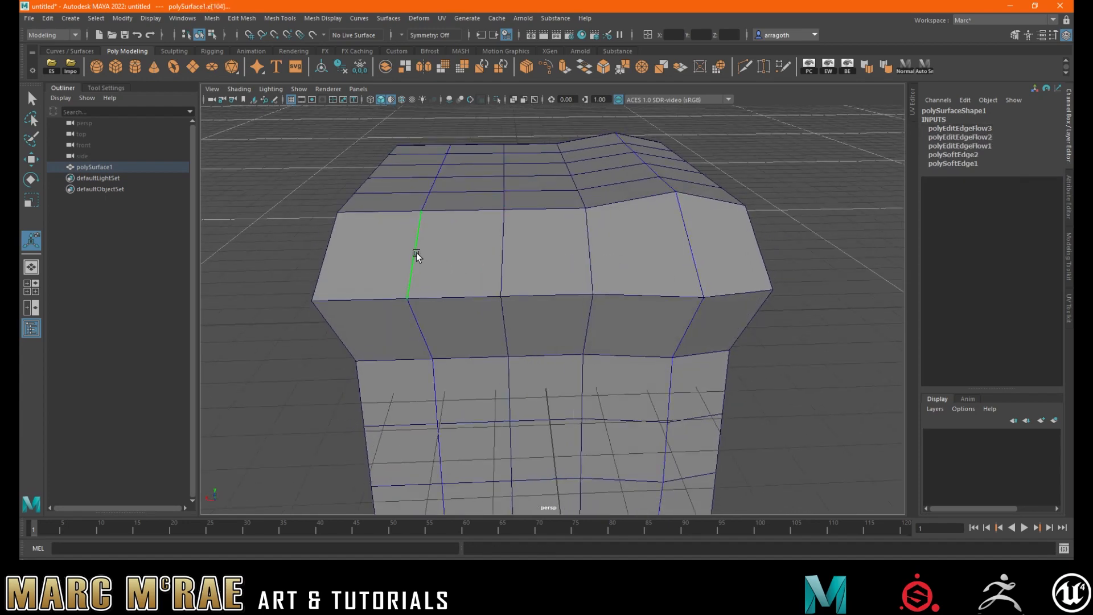
{"action": "double_click", "coordinate": [415, 251]}
{"action": "key", "text": "g"}
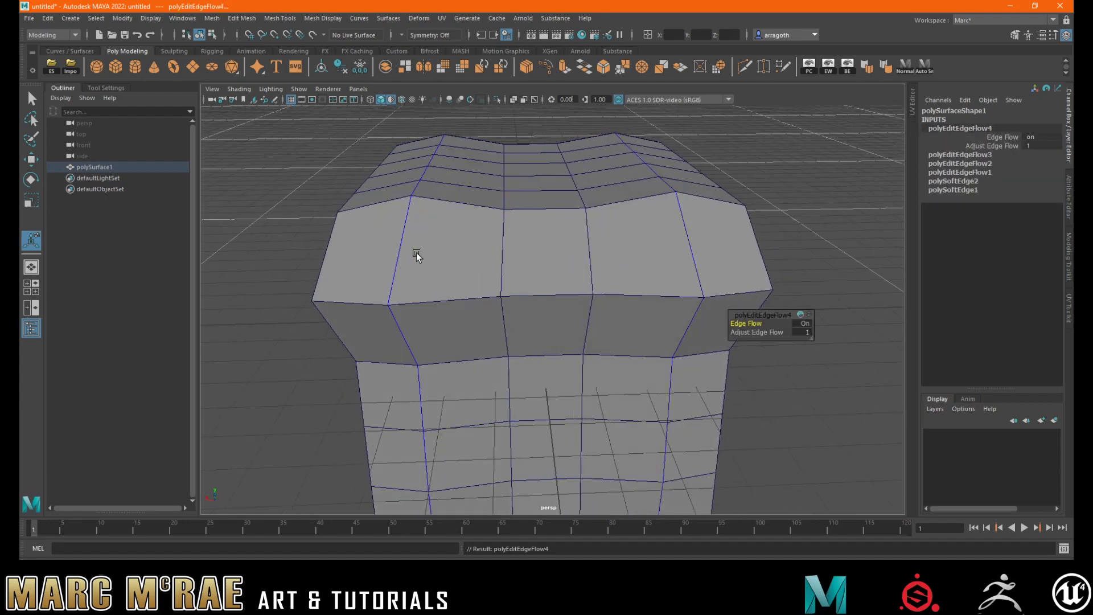
{"action": "left_click", "coordinate": [501, 249]}
{"action": "key", "text": "g"}
{"action": "left_click", "coordinate": [599, 250]}
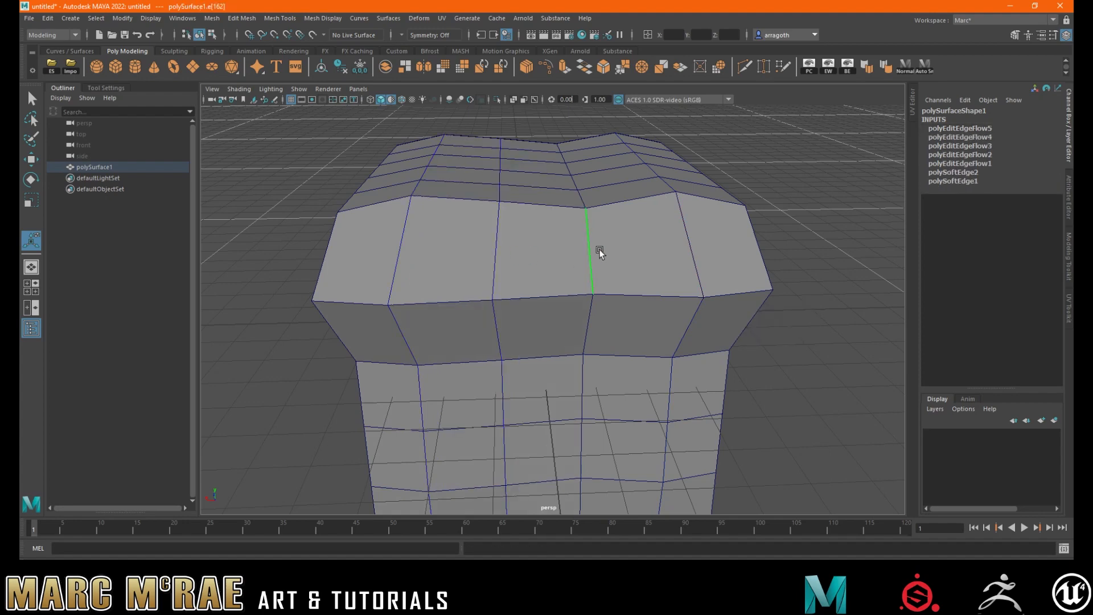
{"action": "key", "text": "g"}
Step: Select the flared horizontal edge loop and apply Edit Edge Flow to it three times
{"action": "left_click_drag", "start_coordinate": [606, 251], "coordinate": [591, 249], "text": "alt"}
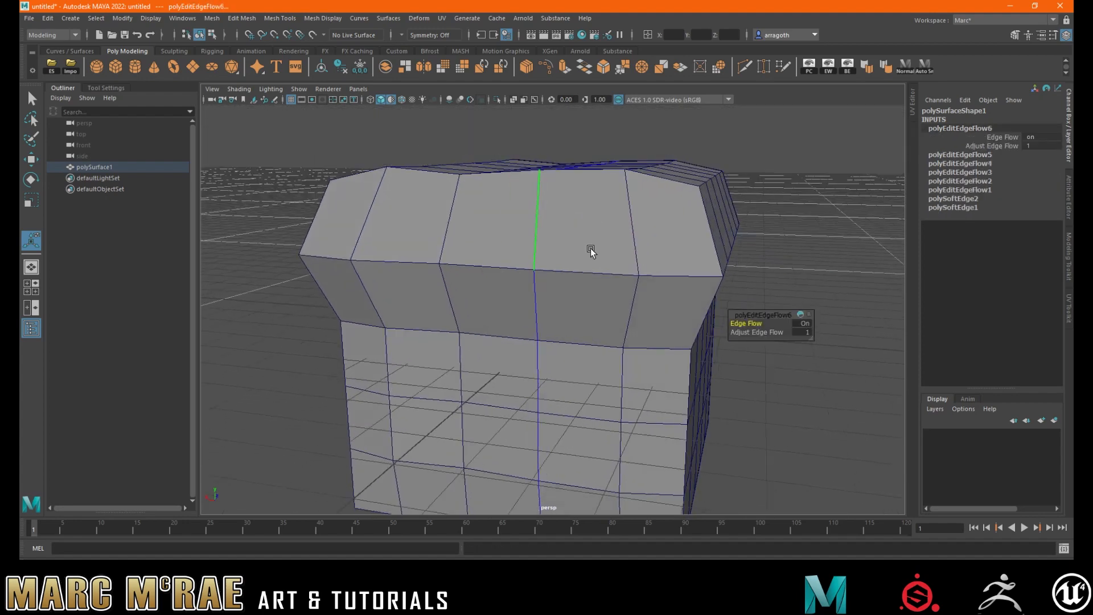
{"action": "left_click", "coordinate": [559, 262]}
{"action": "key", "text": "g"}
{"action": "key", "text": "g"}
{"action": "key", "text": "g"}
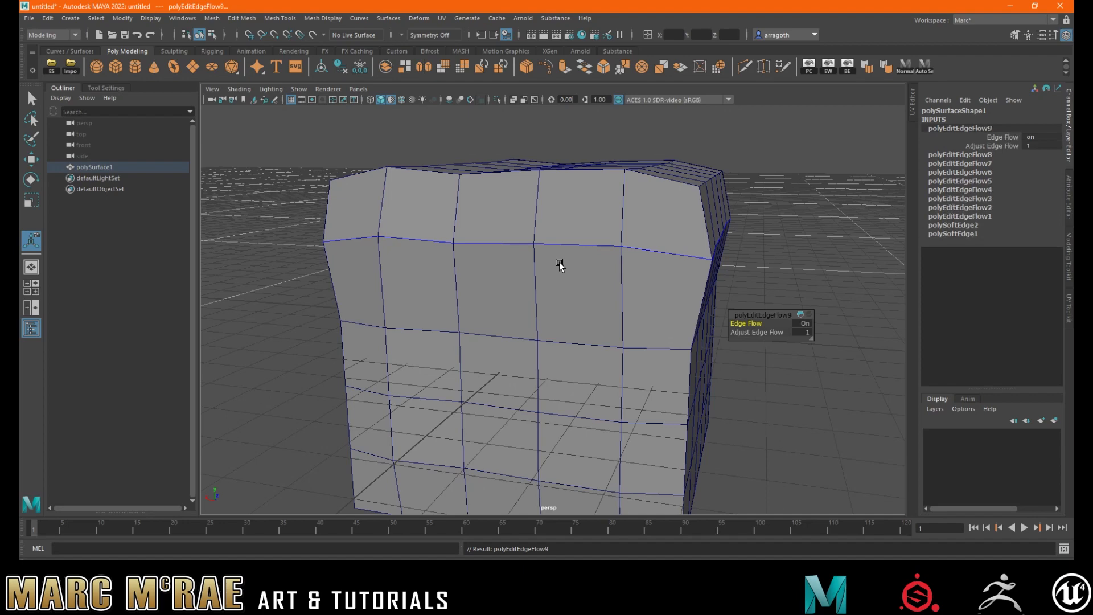
Step: Repeat Edit Edge Flow once more on the flared horizontal loop, and undo all the Edit Edge Flow changes made to the flared part
{"action": "key", "text": "g"}
{"action": "left_click", "coordinate": [607, 264]}
{"action": "key", "text": "ctrl+z"}
{"action": "key", "text": "ctrl+z"}
{"action": "key", "text": "ctrl+z"}
{"action": "key", "text": "ctrl+z"}
{"action": "key", "text": "ctrl+z"}
{"action": "key", "text": "ctrl+z"}
{"action": "key", "text": "ctrl+z"}
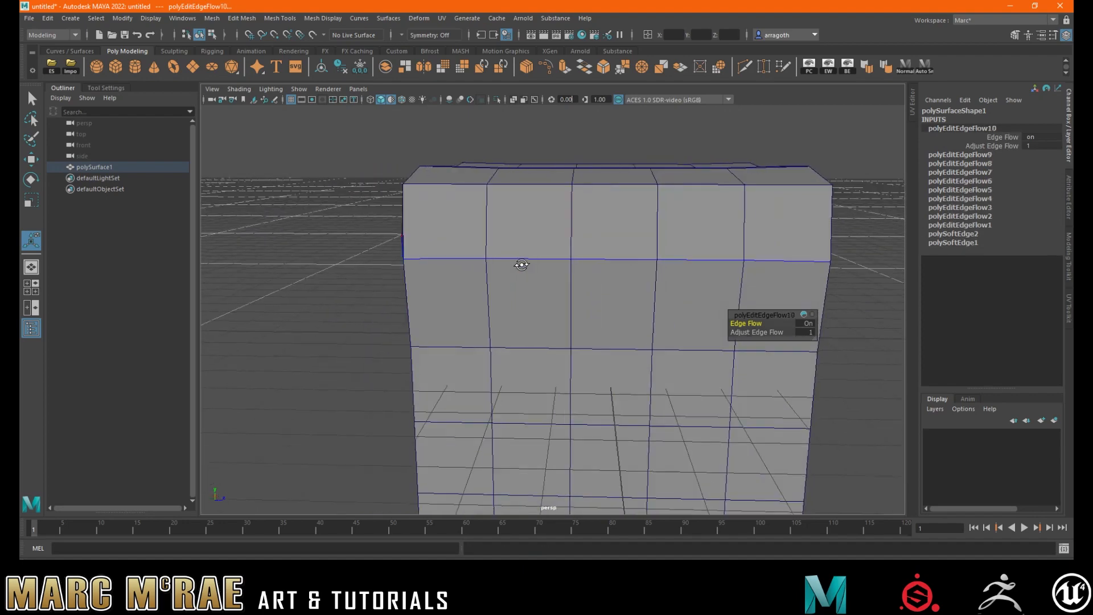
{"action": "key", "text": "ctrl+z"}
{"action": "key", "text": "ctrl+z"}
{"action": "key", "text": "ctrl+z"}
{"action": "key", "text": "ctrl+z"}
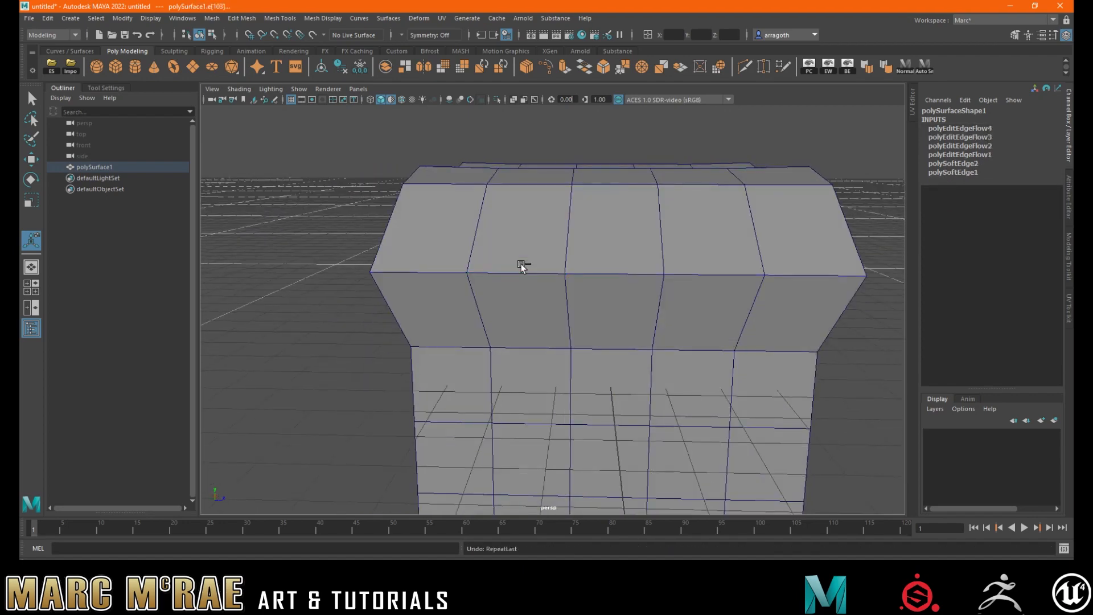
{"action": "key", "text": "ctrl+z"}
{"action": "key", "text": "ctrl+z"}
{"action": "key", "text": "ctrl+z"}
{"action": "key", "text": "ctrl+z"}
{"action": "key", "text": "ctrl+z"}
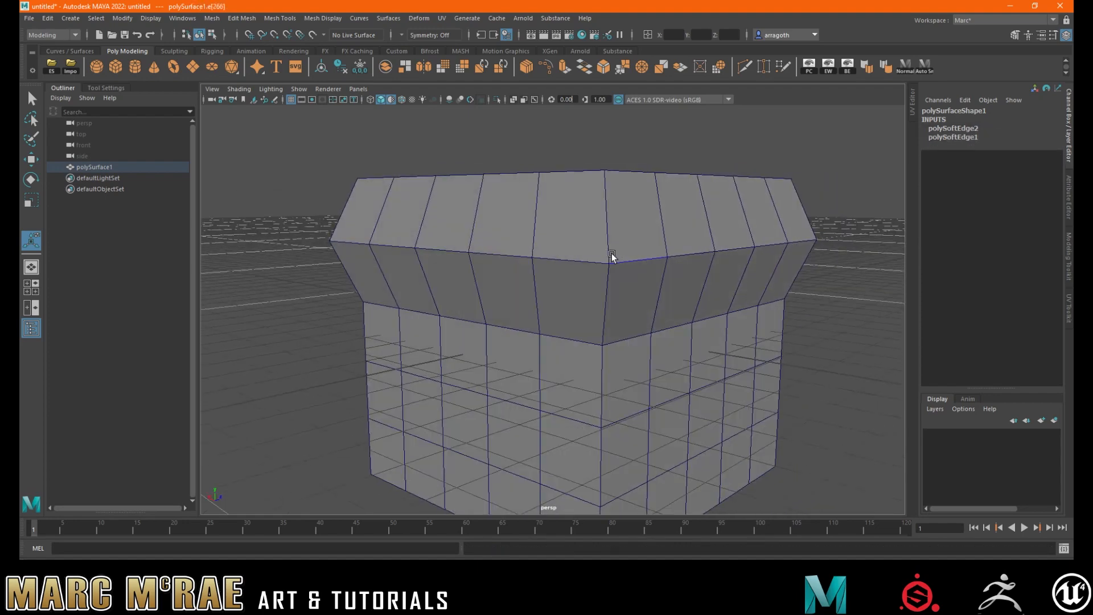
{"action": "left_click", "coordinate": [629, 260]}
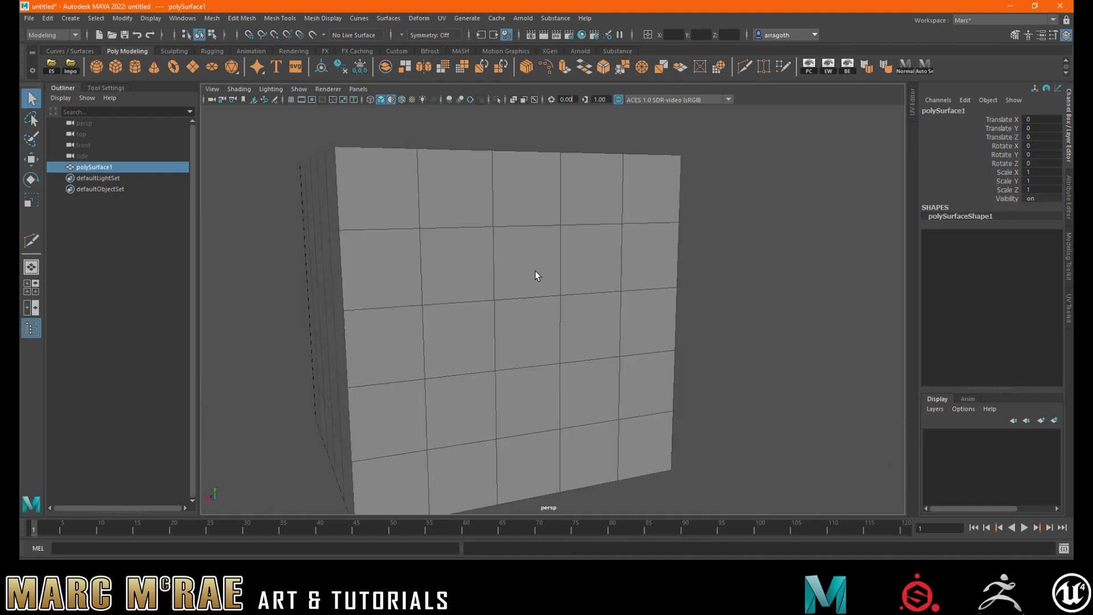
Step: Switch to face selection and select the central 3 by 3 block of faces on one side of the cube
{"action": "right_click", "coordinate": [535, 272]}
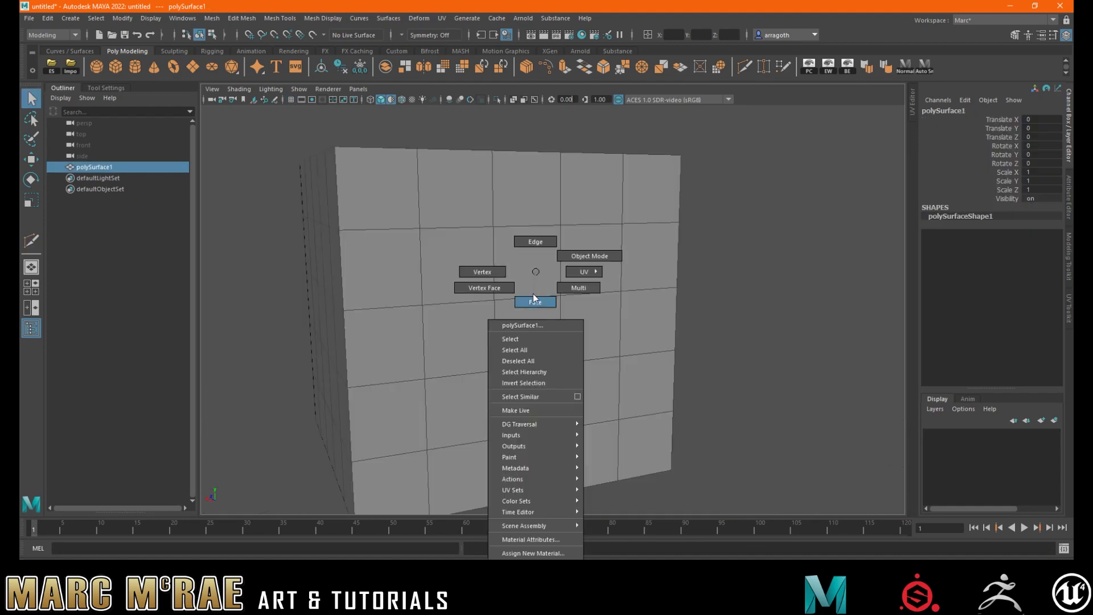
{"action": "left_click", "coordinate": [533, 296]}
{"action": "left_click", "coordinate": [494, 268]}
{"action": "left_click", "coordinate": [460, 290], "text": "shift"}
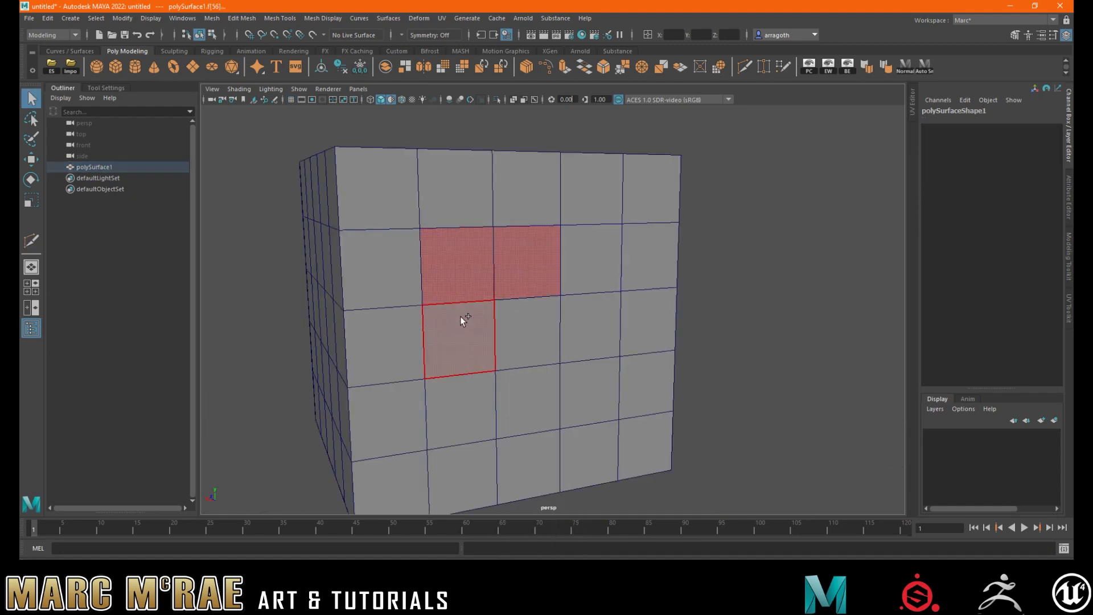
{"action": "left_click", "coordinate": [461, 319], "text": "shift"}
{"action": "left_click", "coordinate": [524, 336], "text": "shift"}
{"action": "left_click", "coordinate": [526, 384], "text": "shift"}
{"action": "left_click", "coordinate": [472, 403], "text": "shift"}
{"action": "left_click", "coordinate": [585, 386], "text": "shift"}
{"action": "left_click", "coordinate": [587, 329], "text": "shift"}
{"action": "left_click", "coordinate": [596, 269], "text": "shift"}
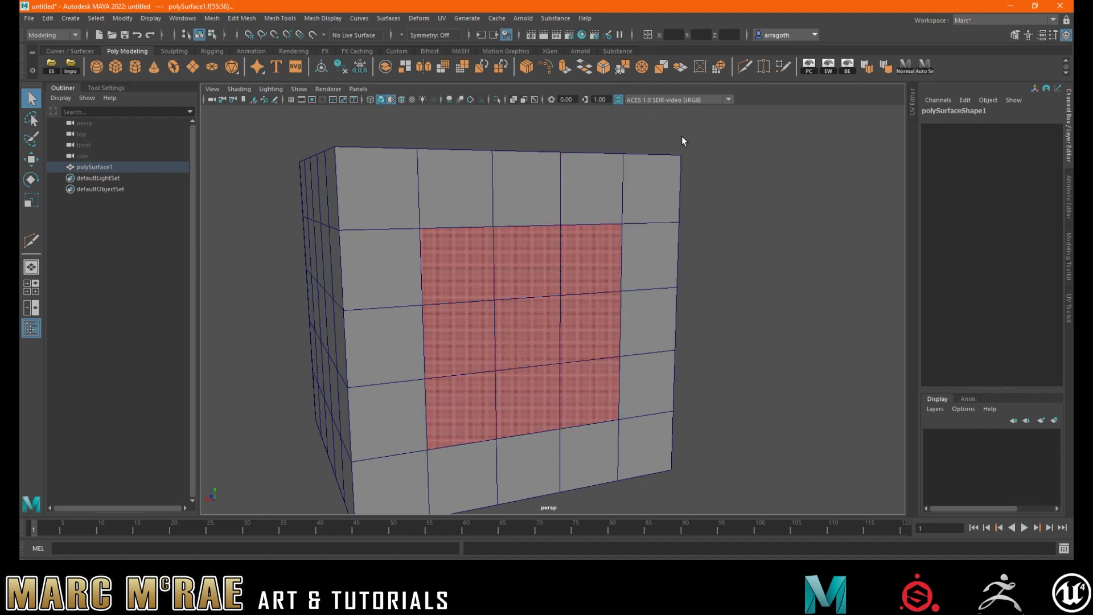
Step: Circularize the selected faces and set Add Divisions to 2
{"action": "left_click", "coordinate": [719, 67]}
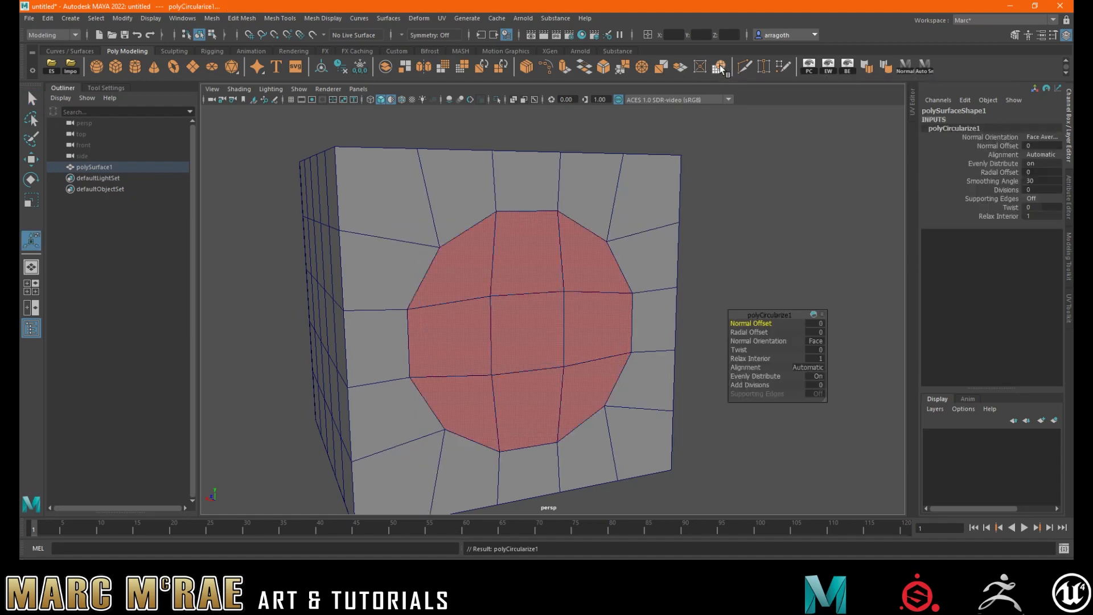
{"action": "middle_click_drag", "start_coordinate": [646, 213], "coordinate": [645, 203], "text": "alt"}
{"action": "middle_click_drag", "start_coordinate": [555, 249], "coordinate": [544, 276], "text": "alt"}
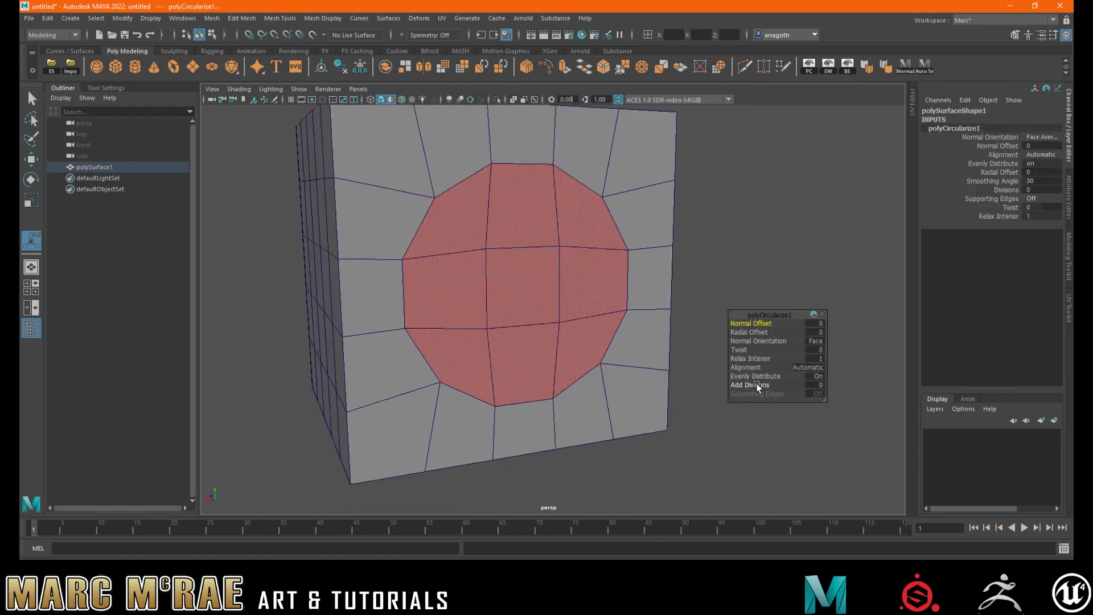
{"action": "left_click_drag", "start_coordinate": [749, 385], "coordinate": [762, 388]}
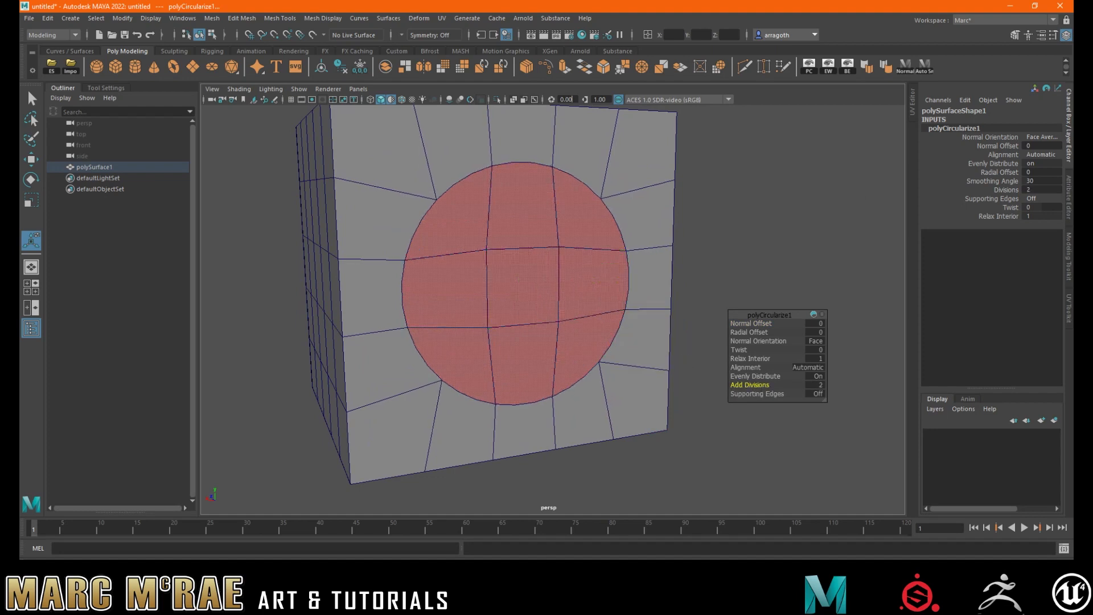
Step: Switch to vertex selection and examine the vertices around the circularized outline
{"action": "left_click", "coordinate": [1069, 251]}
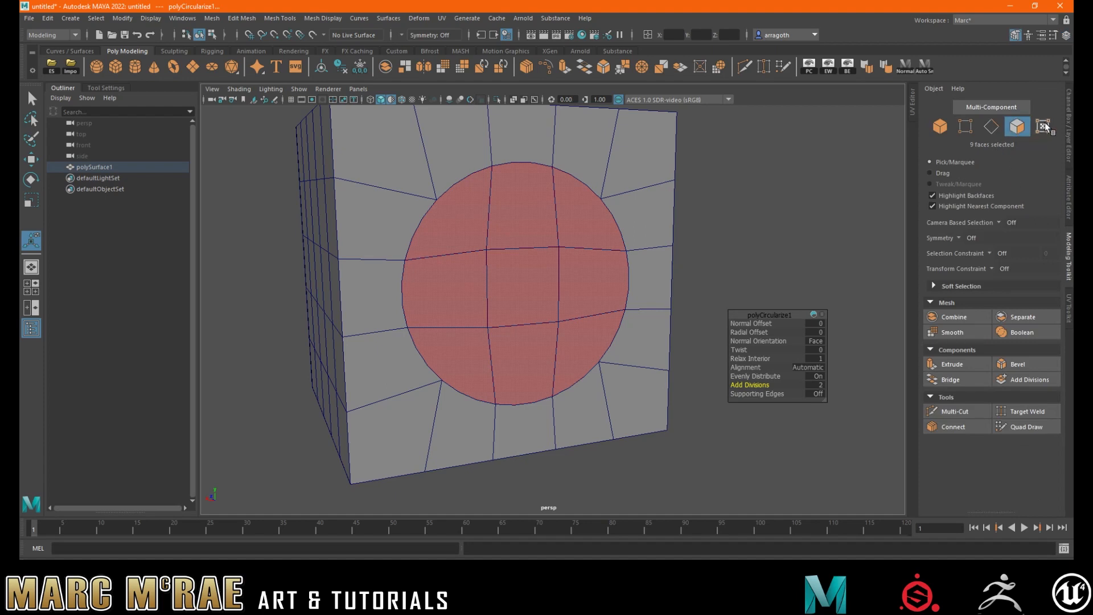
{"action": "left_click", "coordinate": [967, 126]}
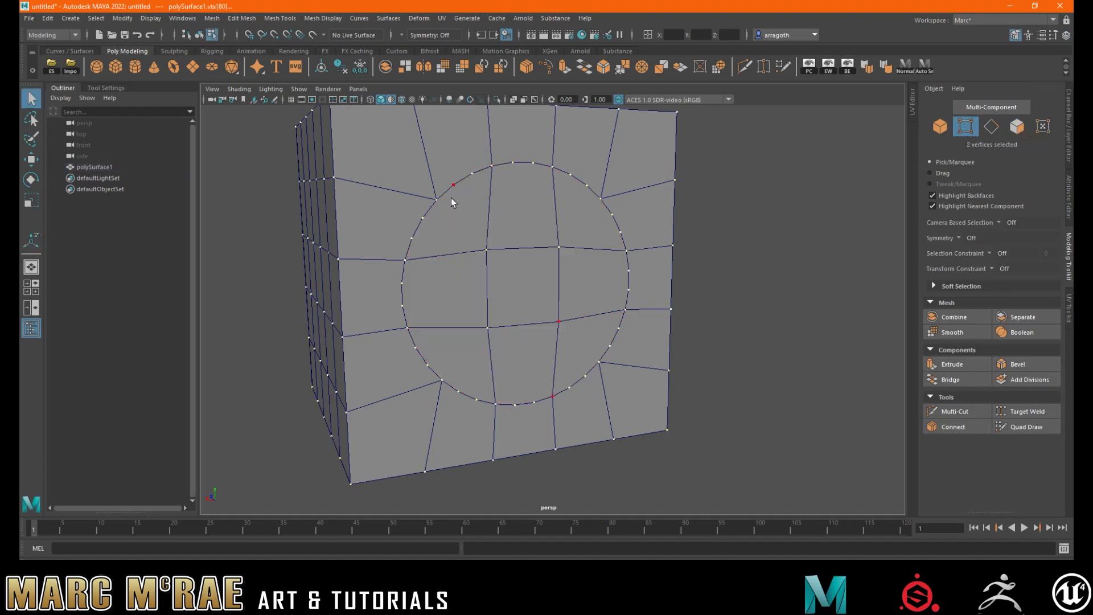
{"action": "left_click_drag", "start_coordinate": [479, 184], "coordinate": [485, 220], "text": "alt"}
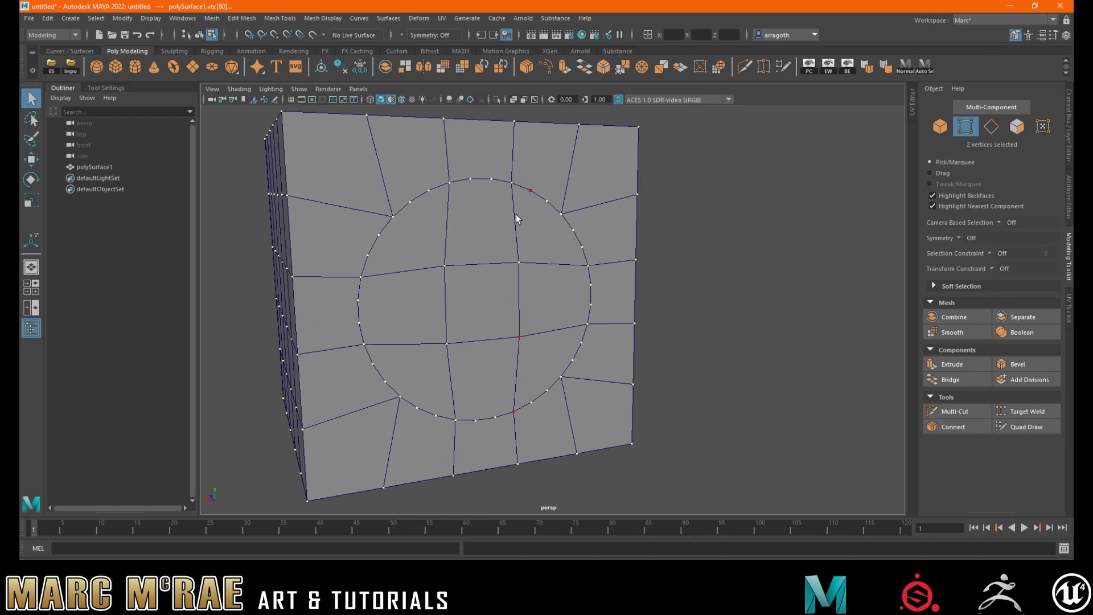
Step: Undo the Circularize with added divisions, and circularize the same nine faces again without added divisions
{"action": "key", "text": "ctrl+z"}
{"action": "key", "text": "ctrl+z"}
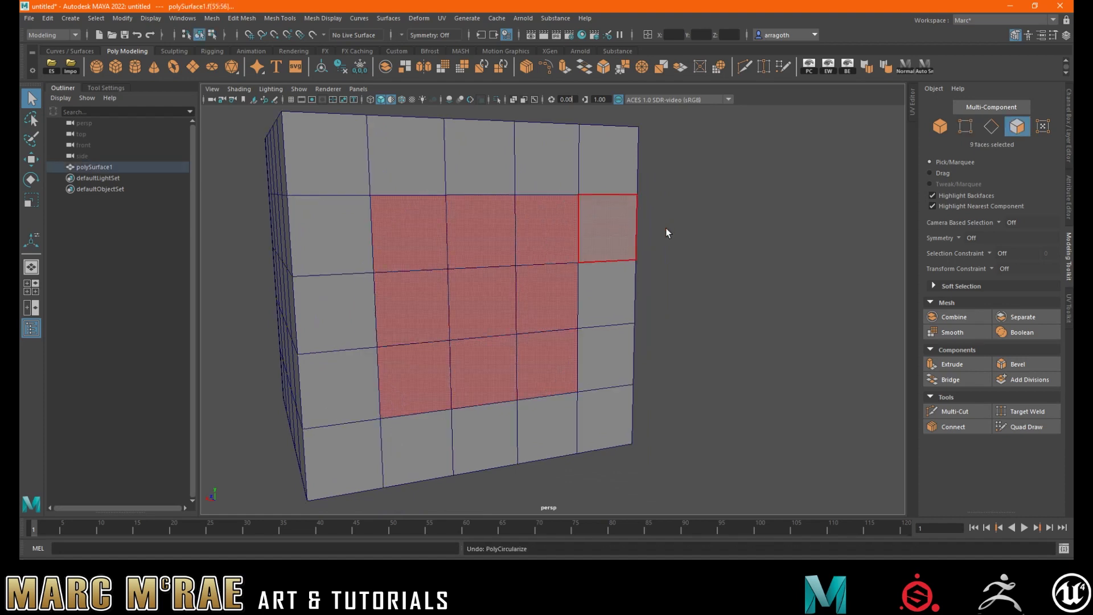
{"action": "left_click", "coordinate": [718, 66]}
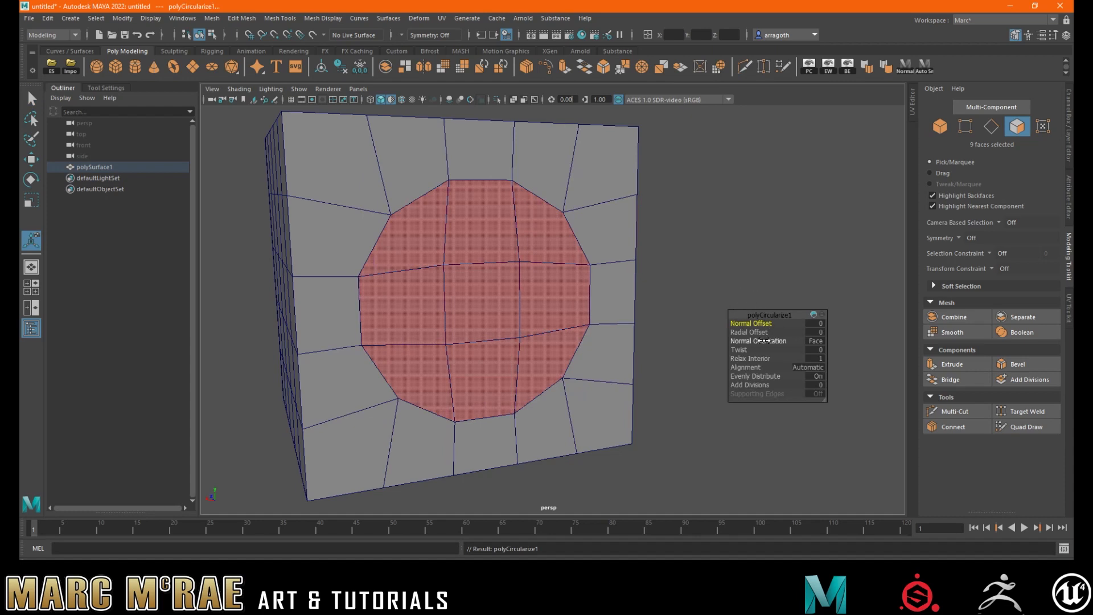
{"action": "left_click", "coordinate": [762, 358]}
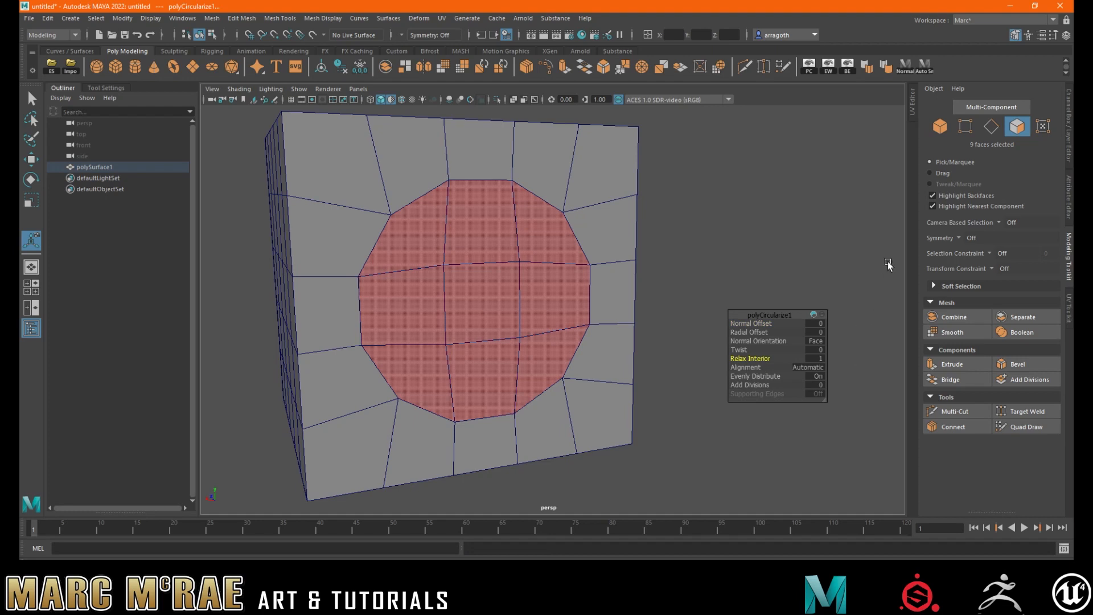
Step: Preview the cube and its extruded cylinder smoothed, and examine the softened cube from another angle
{"action": "left_click_drag", "start_coordinate": [502, 251], "coordinate": [566, 240], "text": "alt"}
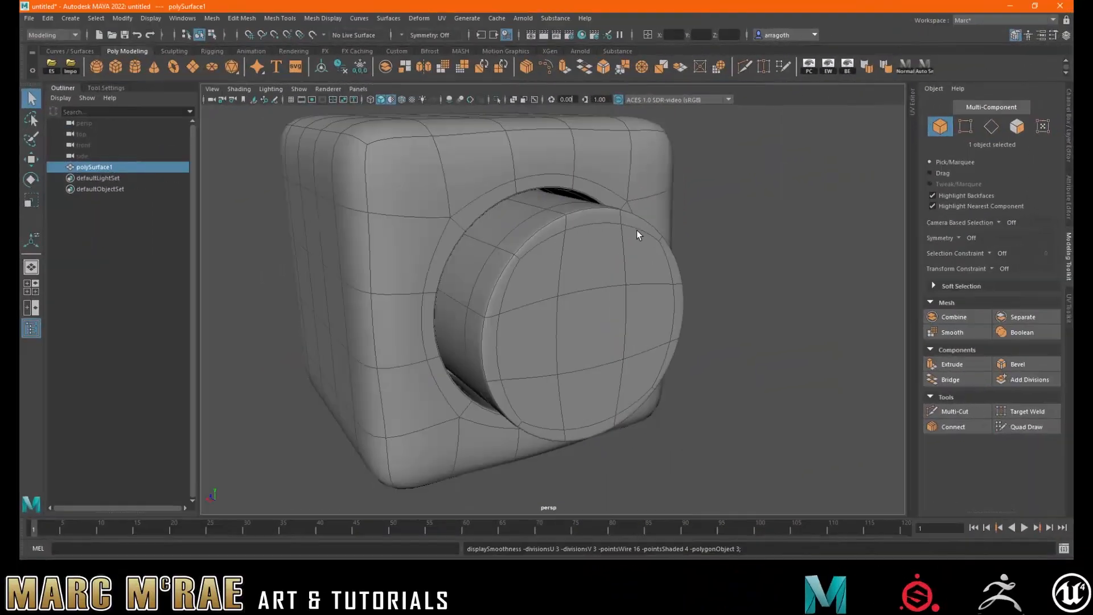
{"action": "key", "text": "3"}
{"action": "left_click_drag", "start_coordinate": [753, 223], "coordinate": [730, 250], "text": "alt"}
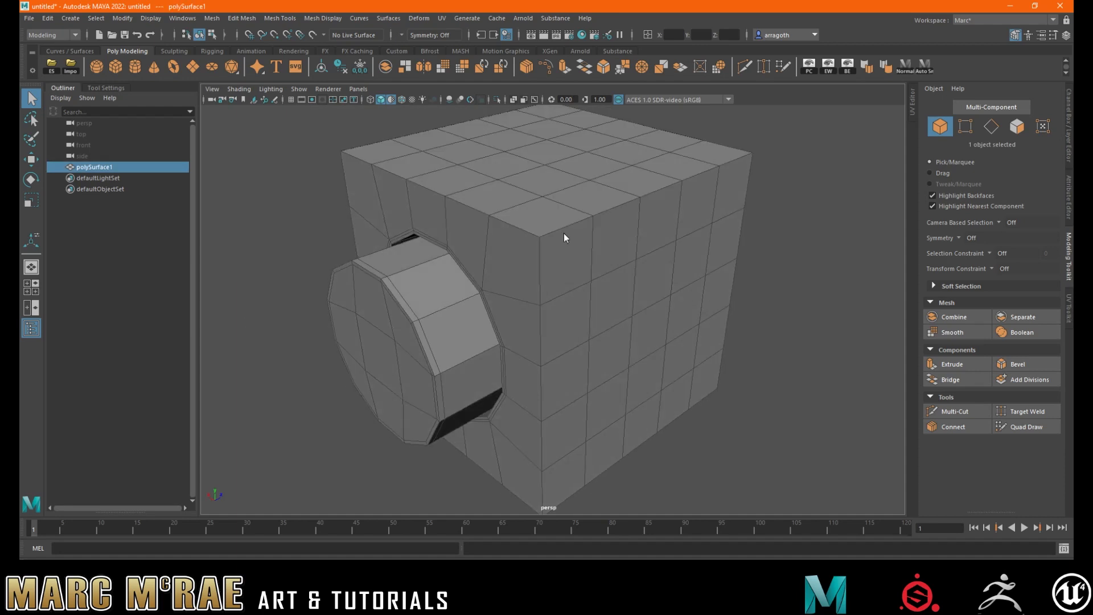
Step: Switch to edge selection and select the cube's outer border edges around the corner beside the cylinder
{"action": "right_click_drag", "start_coordinate": [565, 238], "coordinate": [563, 202]}
{"action": "double_click", "coordinate": [558, 228]}
{"action": "double_click", "coordinate": [532, 262], "text": "shift"}
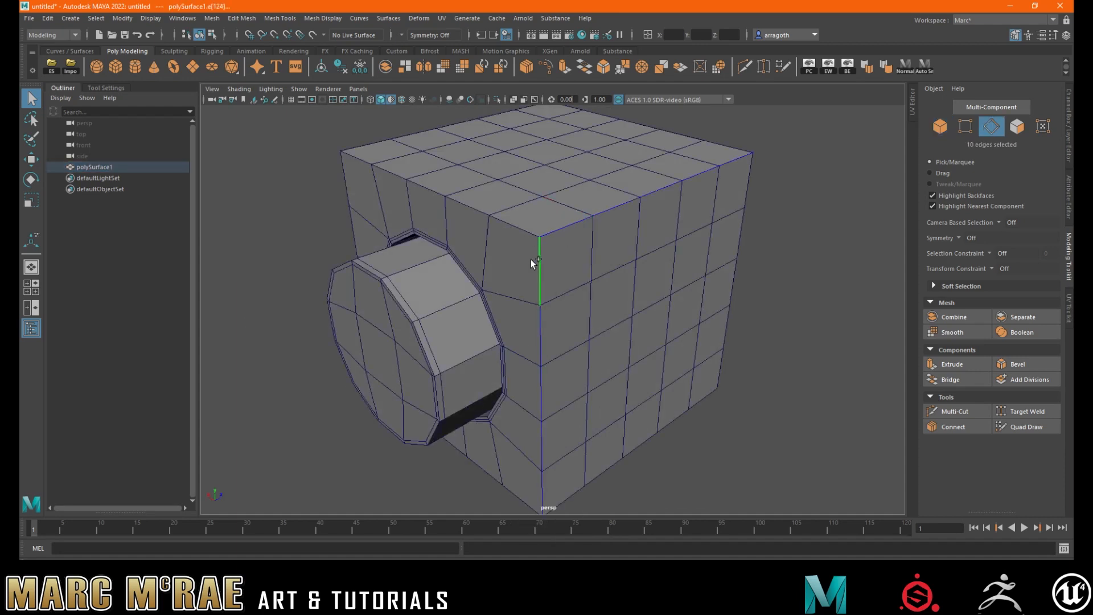
{"action": "double_click", "coordinate": [523, 233], "text": "shift"}
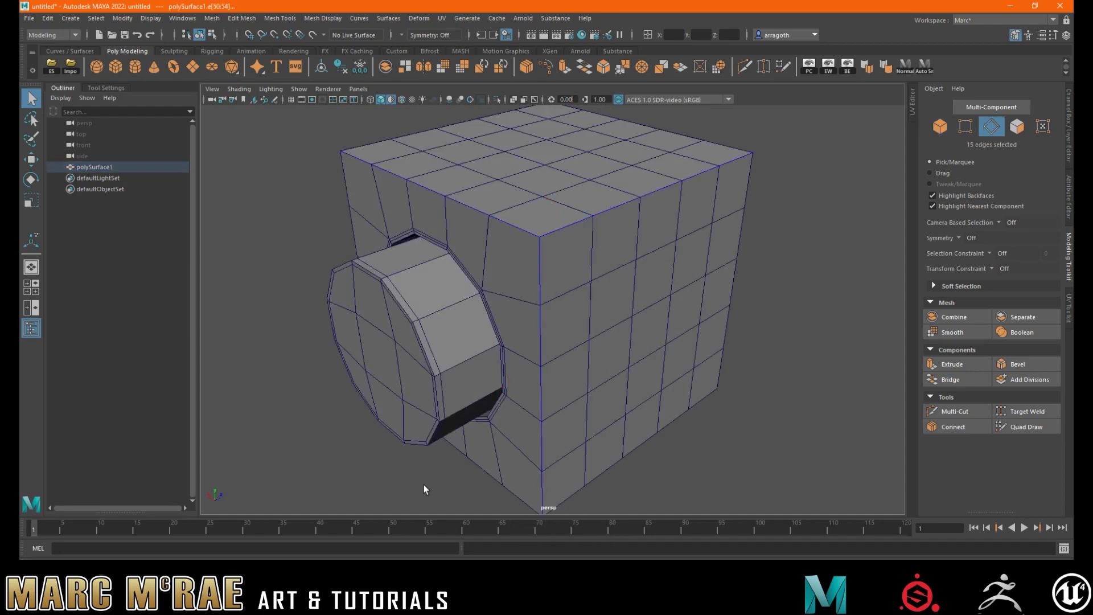
{"action": "double_click", "coordinate": [574, 488], "text": "shift"}
{"action": "double_click", "coordinate": [669, 132], "text": "shift"}
Step: Add the remaining outer border edges on the cube's other sides to the edge selection
{"action": "left_click_drag", "start_coordinate": [388, 172], "coordinate": [622, 171], "text": "alt"}
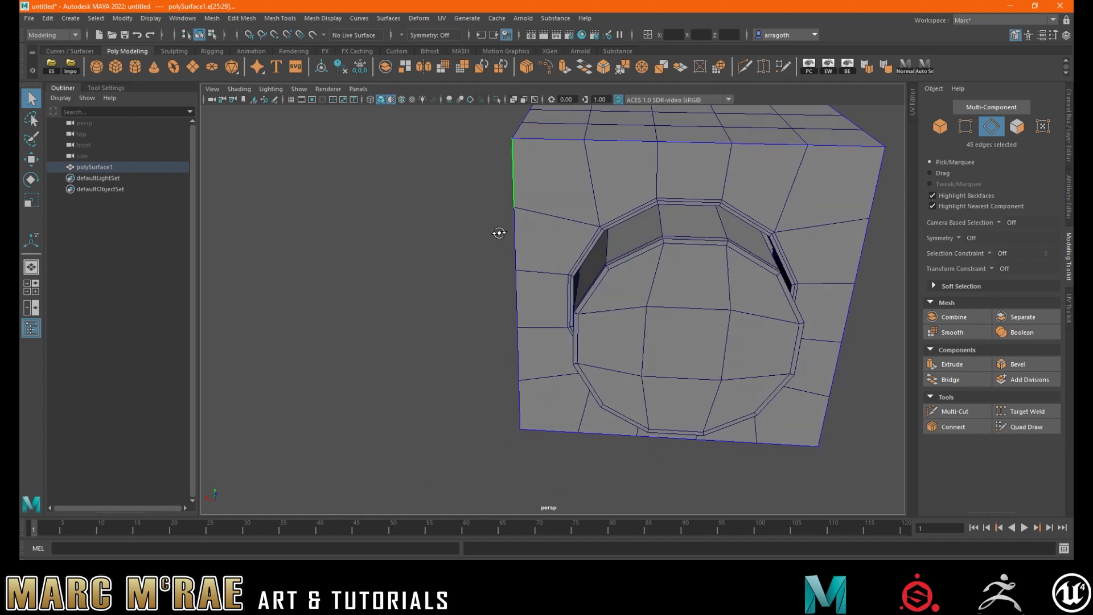
{"action": "left_click_drag", "start_coordinate": [494, 230], "coordinate": [550, 227], "text": "alt"}
{"action": "left_click_drag", "start_coordinate": [468, 313], "coordinate": [478, 336], "text": "alt"}
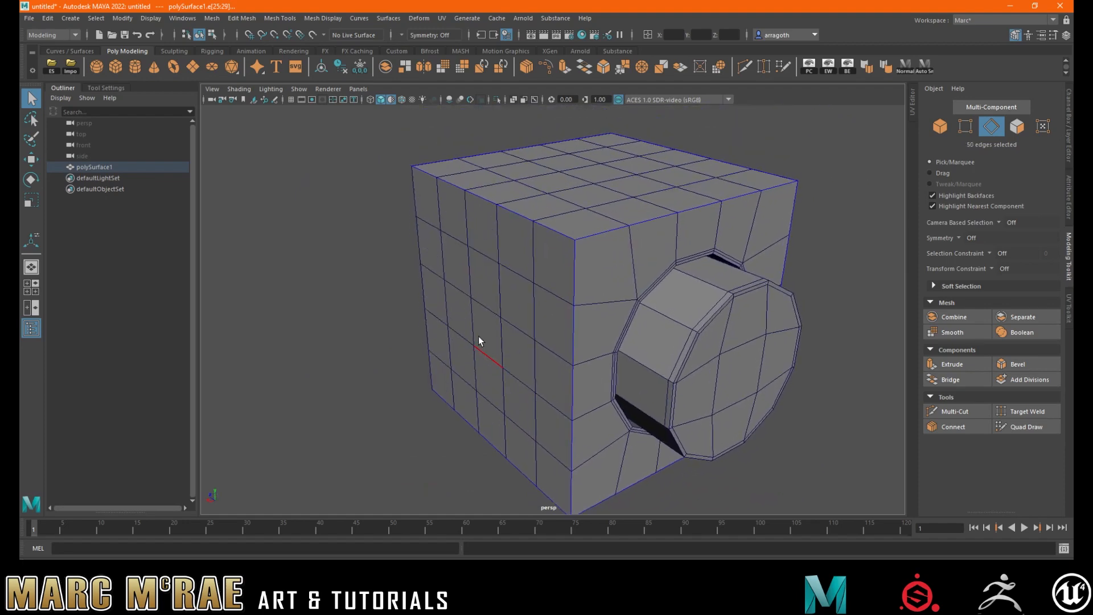
{"action": "double_click", "coordinate": [421, 285], "text": "shift"}
{"action": "left_click_drag", "start_coordinate": [422, 285], "coordinate": [618, 188], "text": "alt"}
{"action": "left_click", "coordinate": [428, 418], "text": "shift"}
Step: Bevel the selected cube border edges with a fraction of 0.1 and one segment
{"action": "key", "text": "ctrl+b"}
{"action": "left_click_drag", "start_coordinate": [681, 289], "coordinate": [522, 285], "text": "alt"}
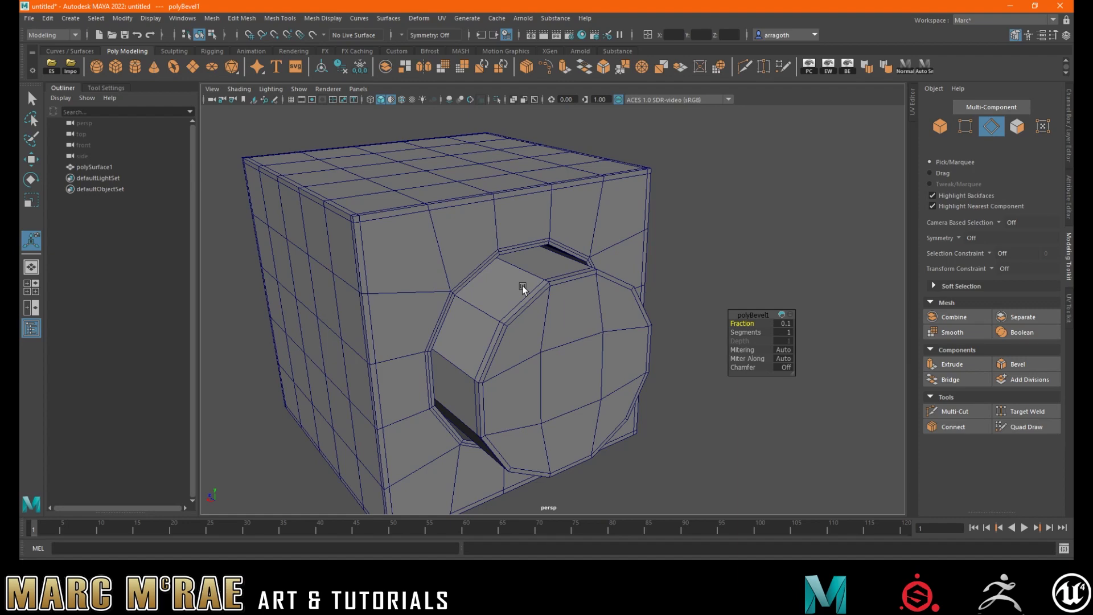
{"action": "left_click_drag", "start_coordinate": [514, 237], "coordinate": [544, 254], "text": "alt"}
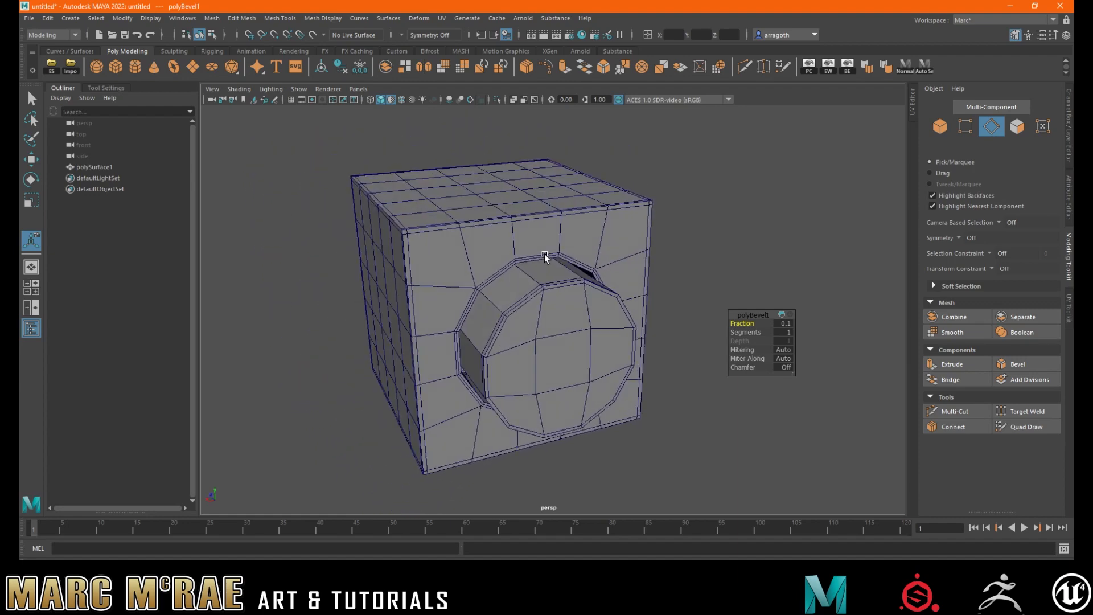